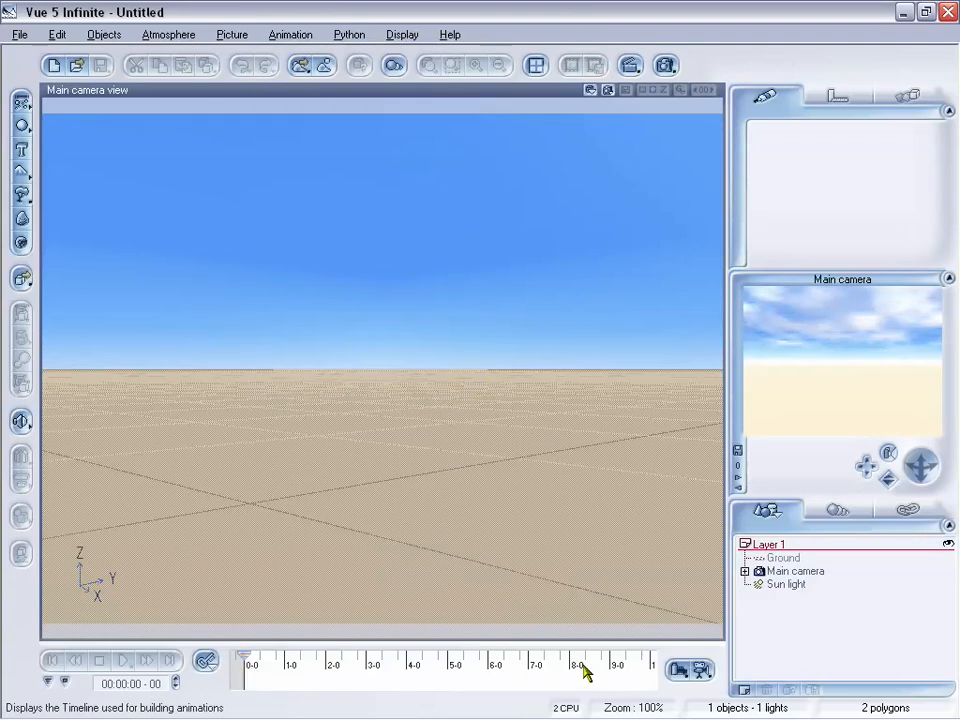
Step: Open the Animation Wizard, read its introduction on setting up an object animation, and close it without starting the setup
click(288, 36)
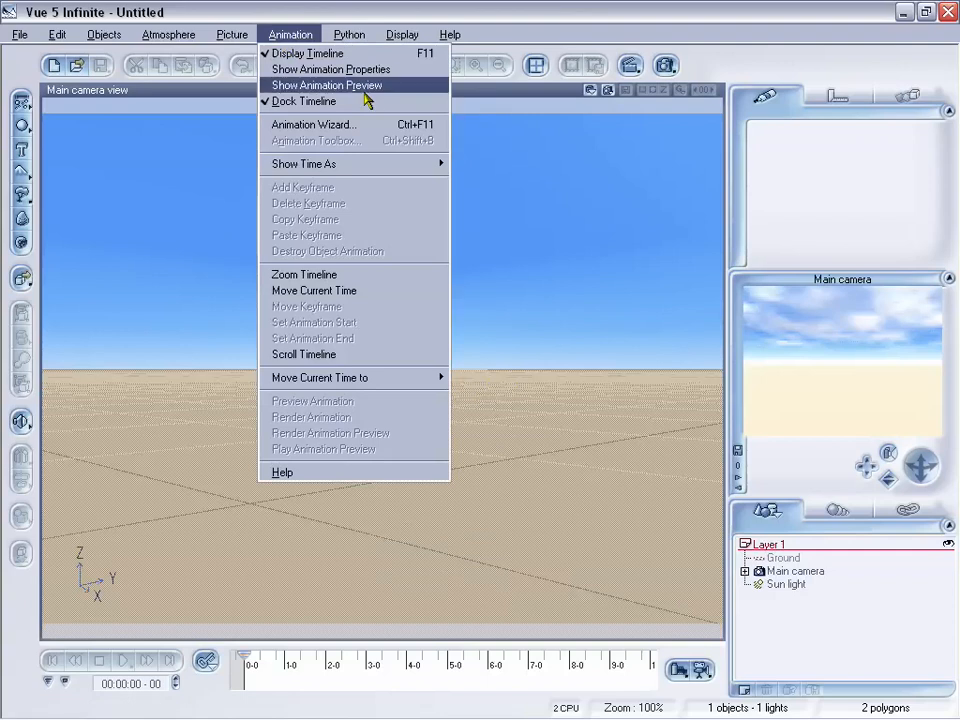
click(399, 124)
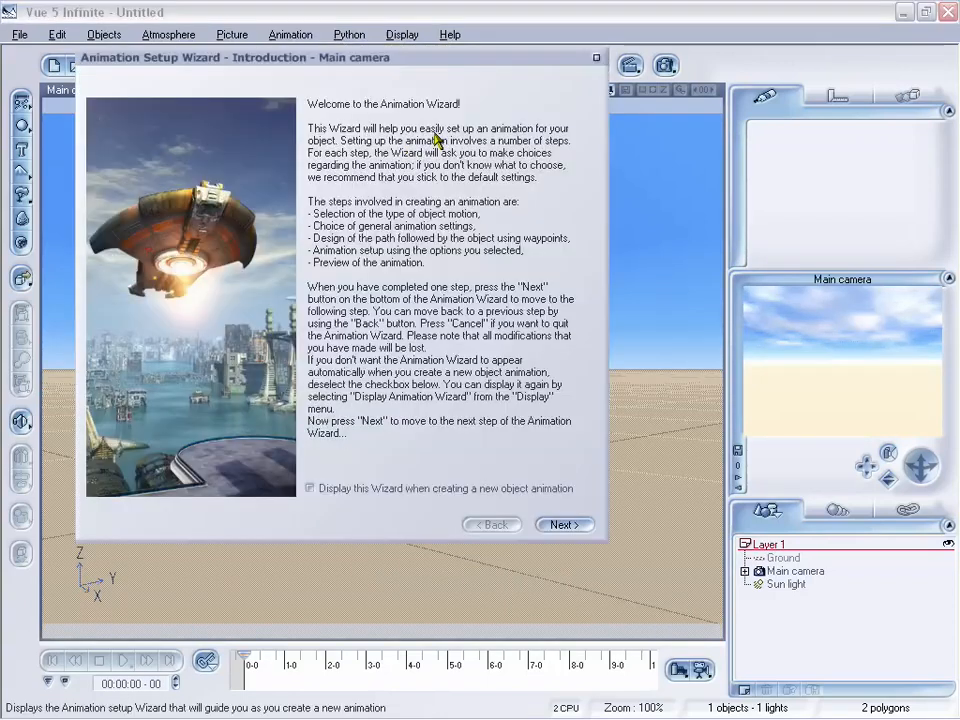
drag(321, 63, 341, 91)
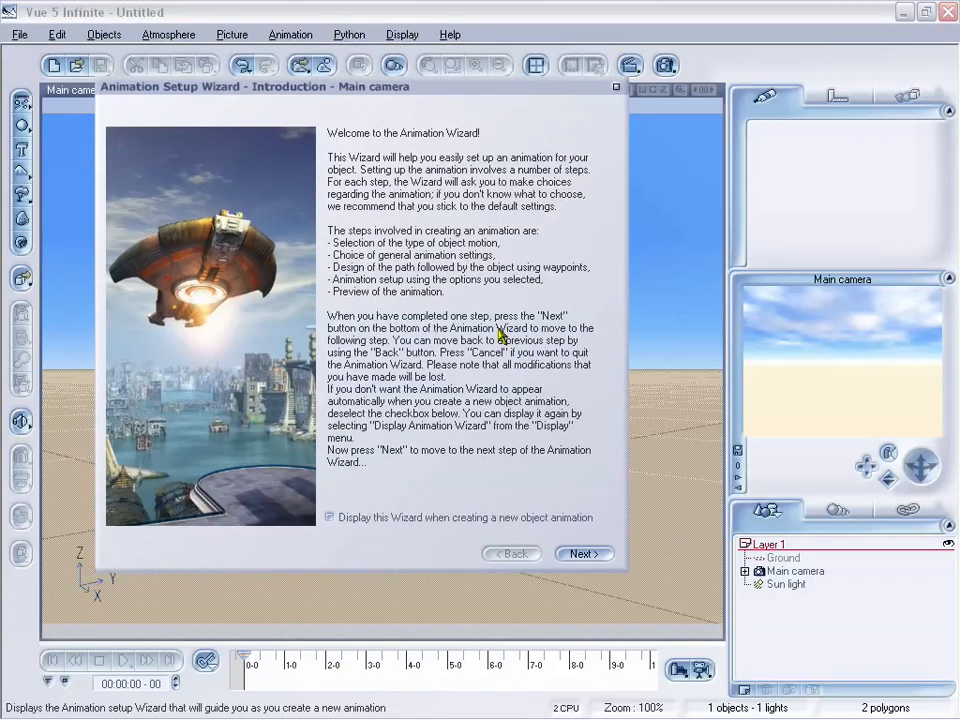
click(616, 90)
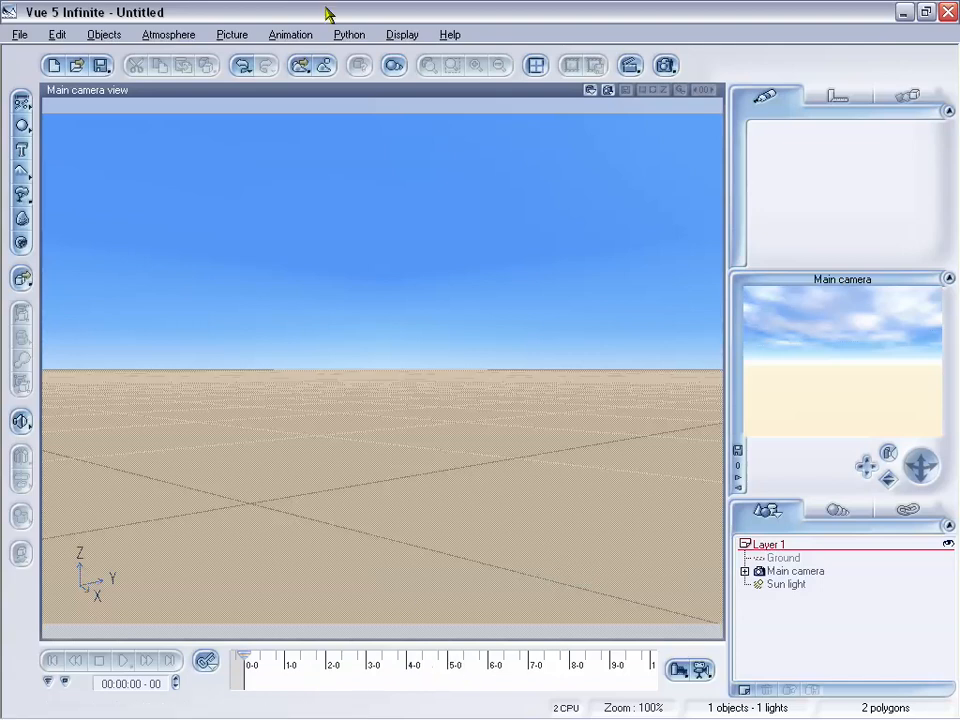
click(283, 35)
click(312, 7)
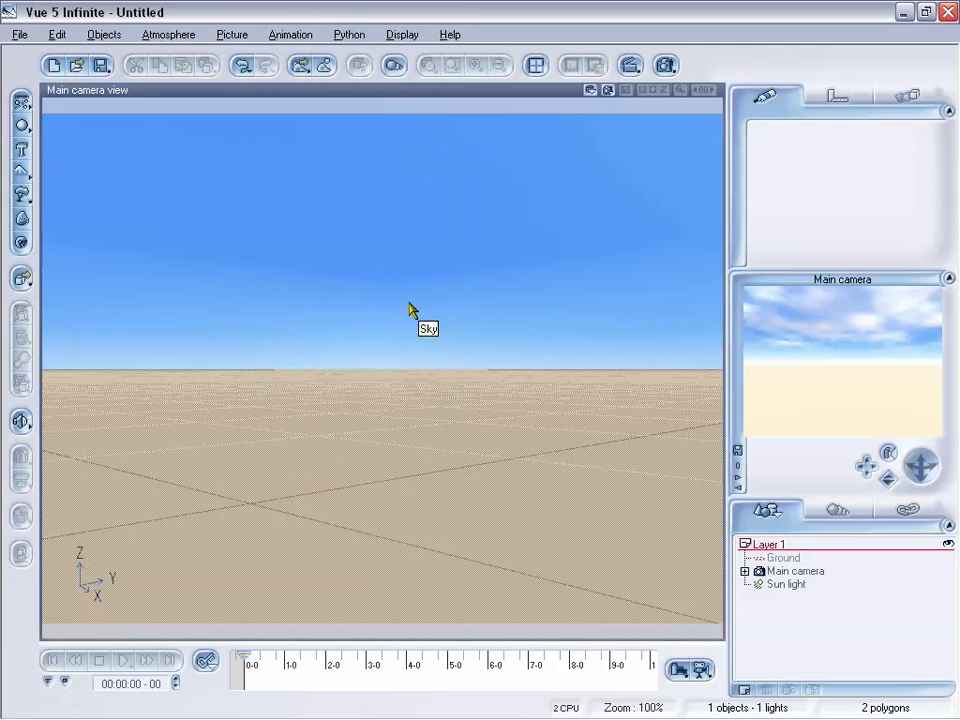
Step: Add a sphere and place it above the ground on the left side of the camera view as its start position
click(22, 128)
drag(208, 184, 376, 360)
mouse_move(887, 480)
mouse_down()
mouse_move(889, 488)
mouse_move(921, 466)
mouse_move(888, 489)
mouse_up()
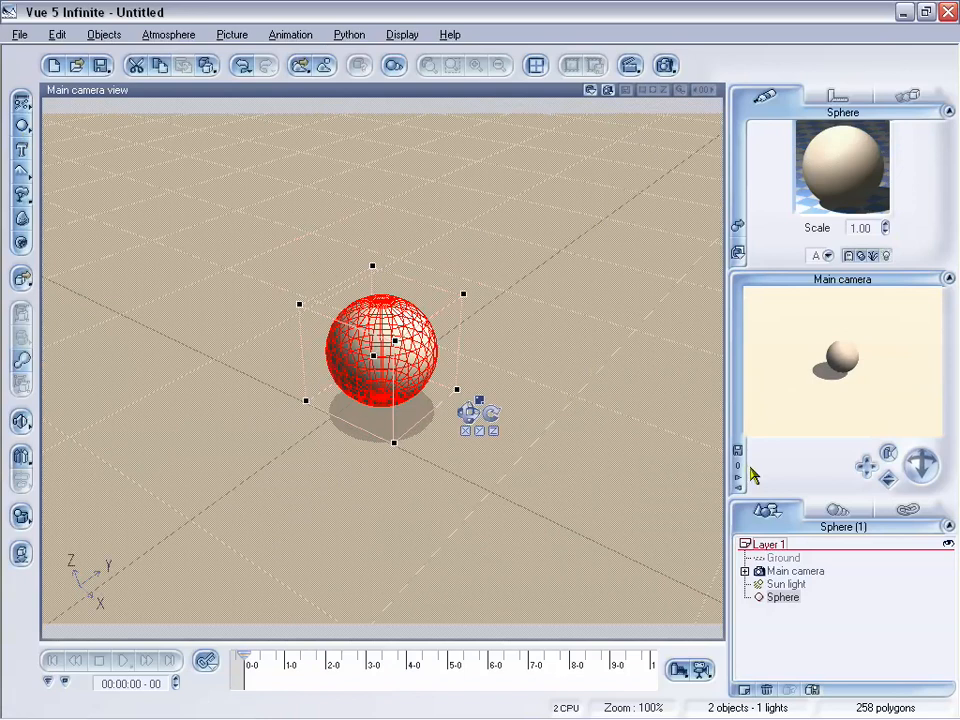
mouse_move(398, 355)
mouse_down()
mouse_move(315, 298)
mouse_move(231, 306)
mouse_move(215, 275)
mouse_move(199, 268)
mouse_move(203, 275)
mouse_up()
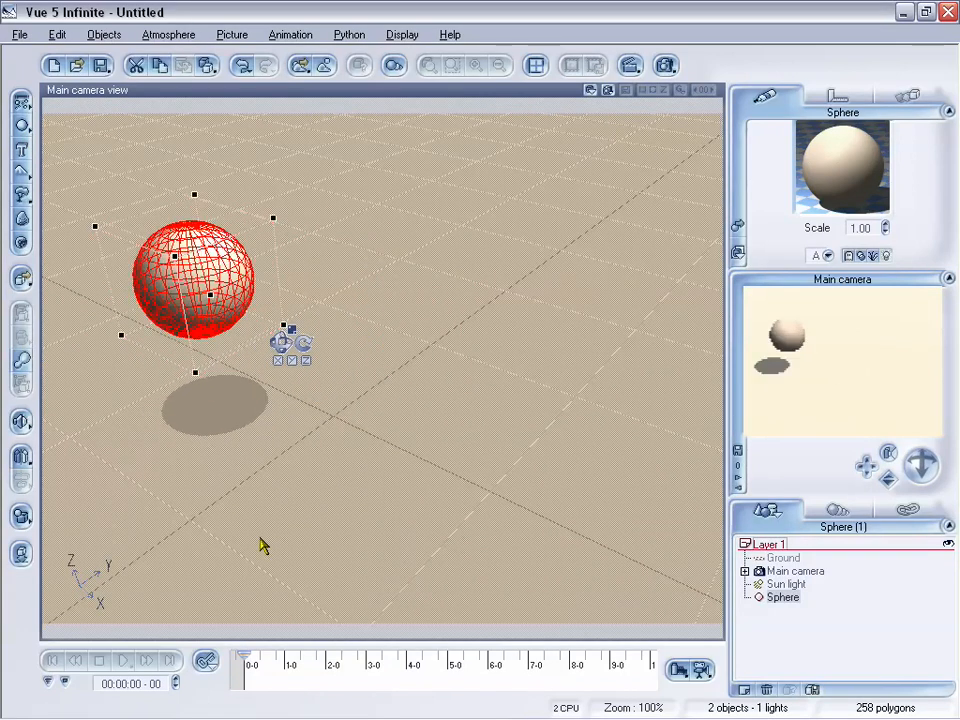
Step: Animate the sphere by moving it across to the right side of the camera view at 5 seconds with auto-keyframing on
drag(250, 663, 448, 645)
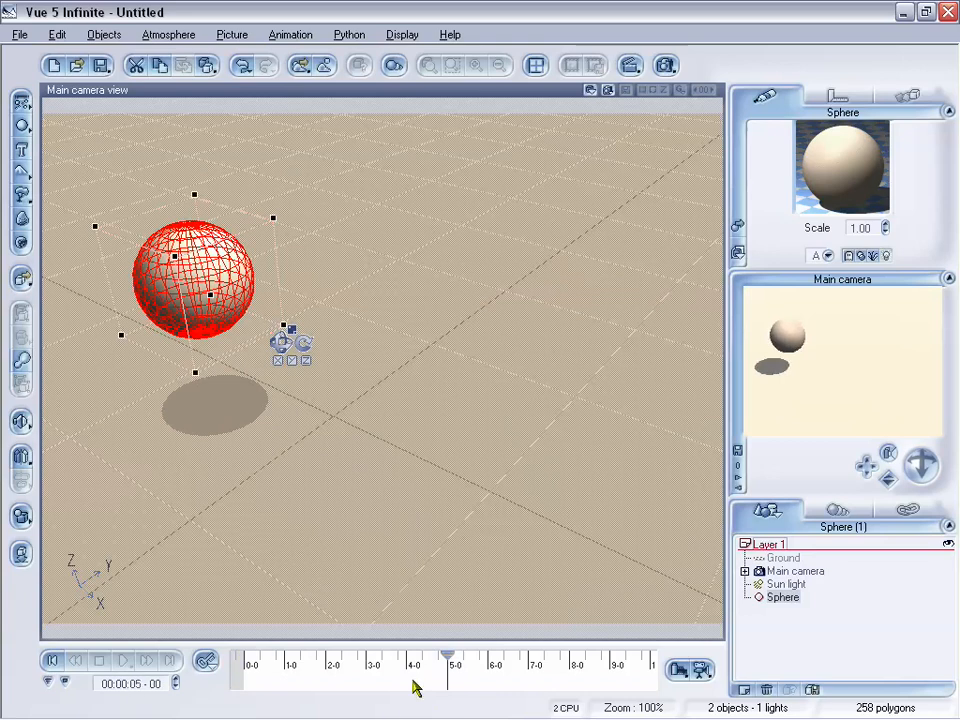
mouse_move(448, 655)
mouse_down()
mouse_move(424, 655)
mouse_move(447, 660)
mouse_up()
right_click(206, 668)
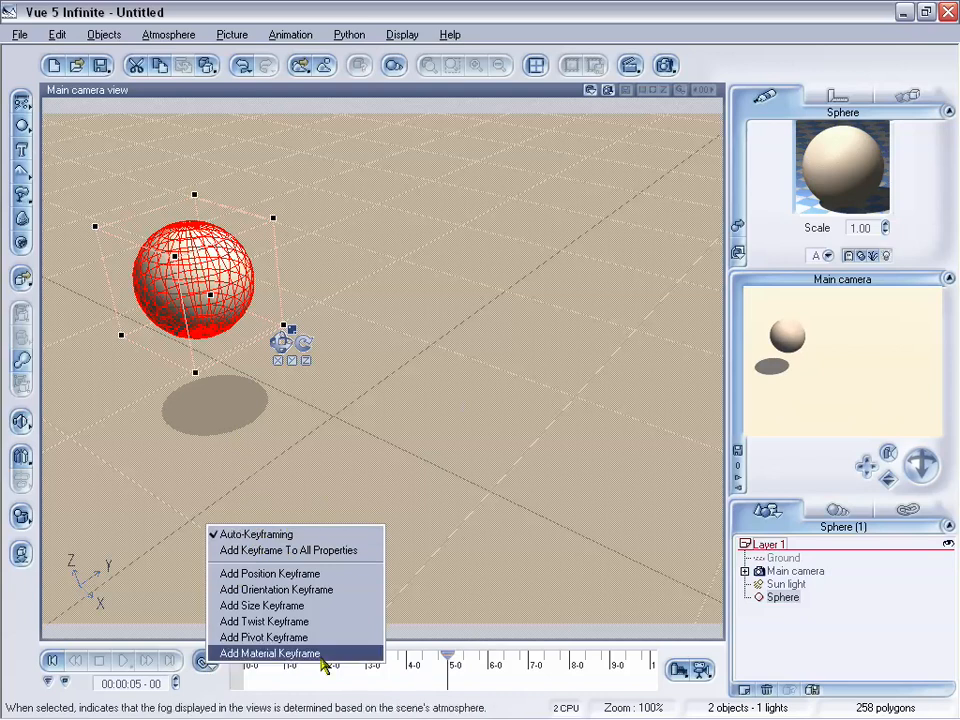
click(505, 2)
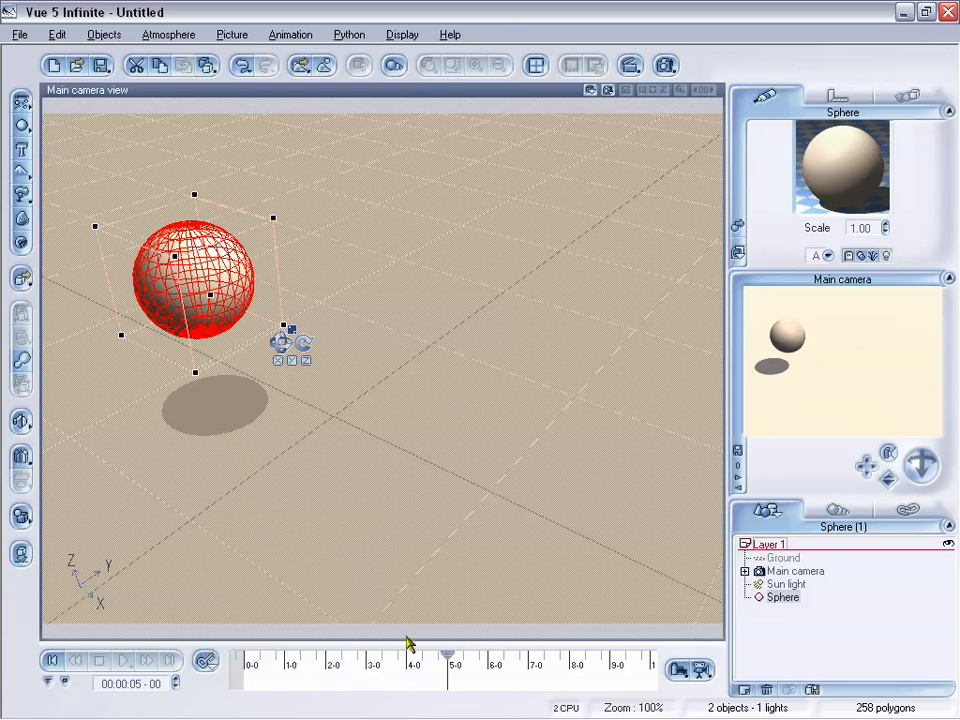
drag(195, 279, 650, 258)
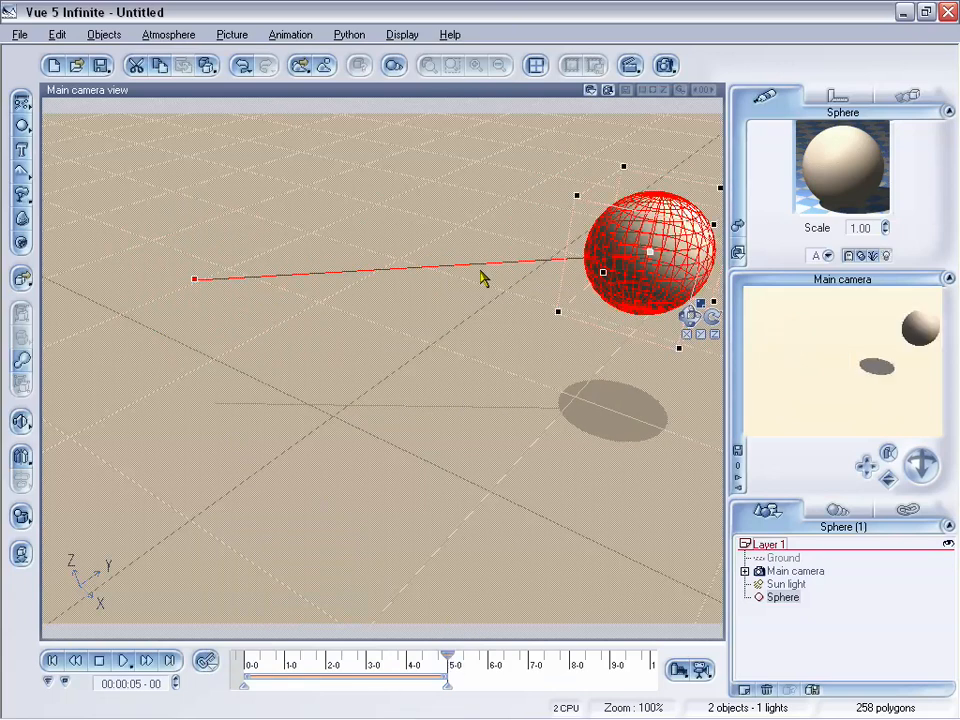
Step: Step through the timeline between 0 and 5 seconds to review the sphere's motion
drag(448, 655, 253, 651)
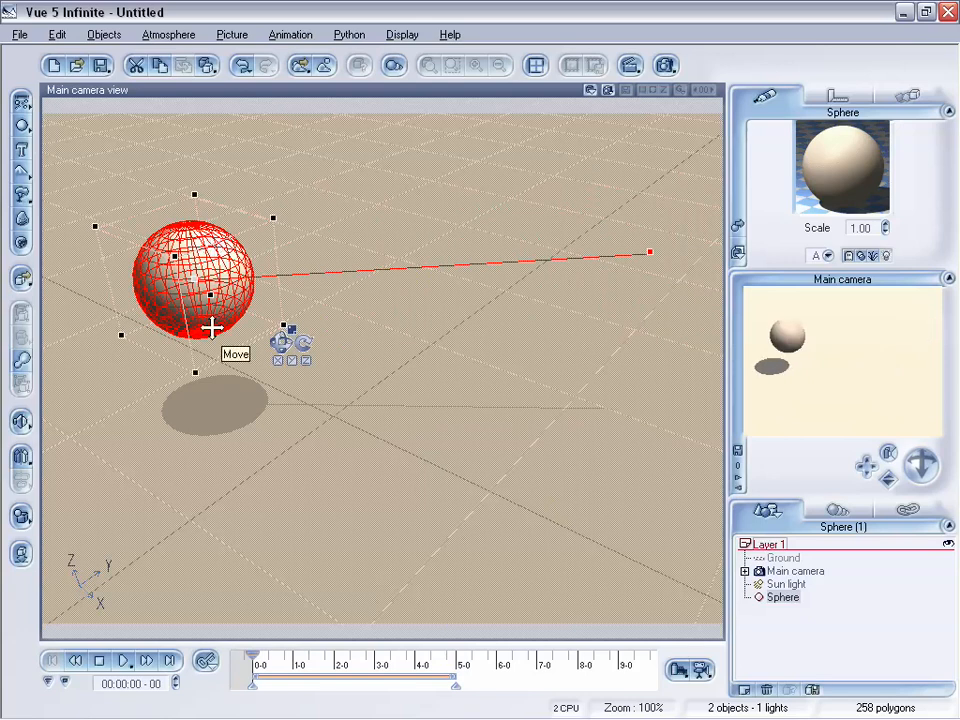
drag(252, 660, 457, 660)
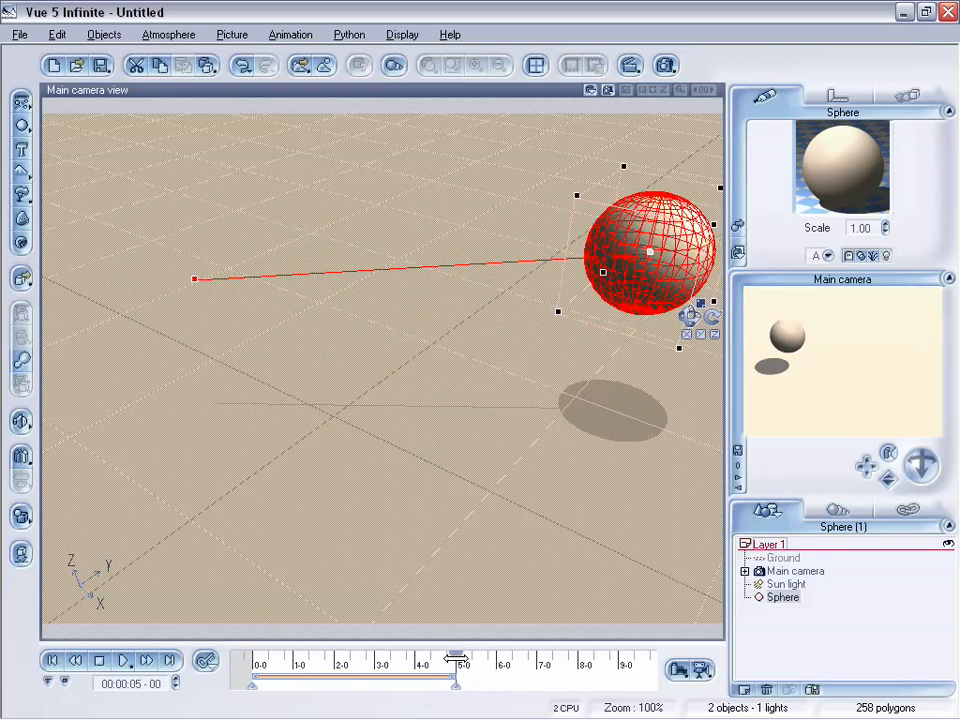
click(81, 666)
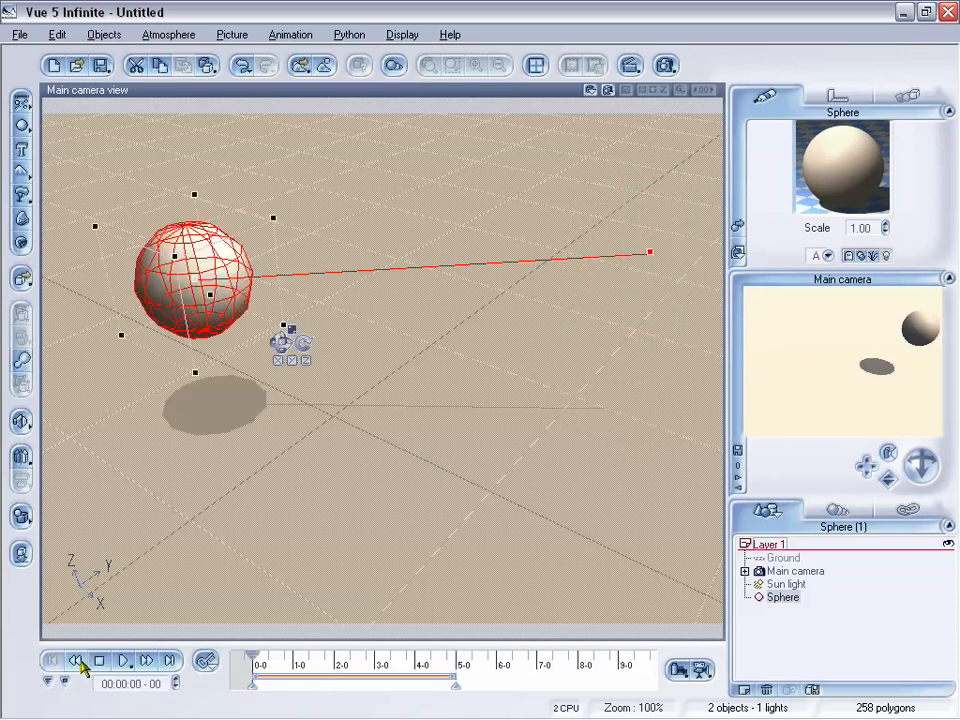
click(147, 664)
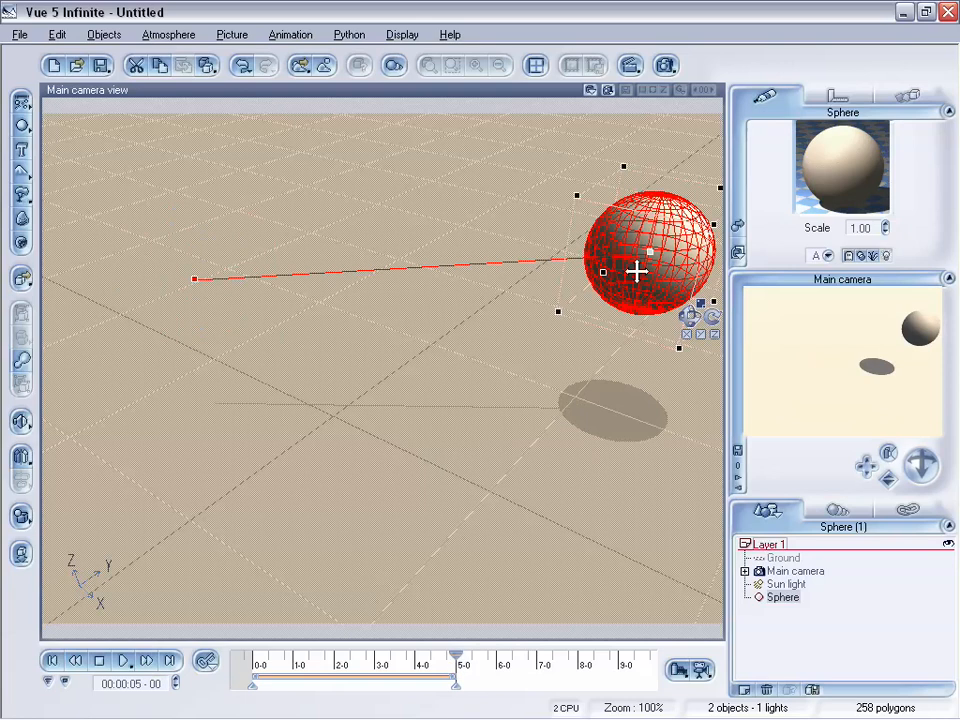
Step: Raise the sphere's end position at 5 seconds, and curve its path by moving the sphere off the straight line at 00:00:02-15
drag(636, 272, 620, 166)
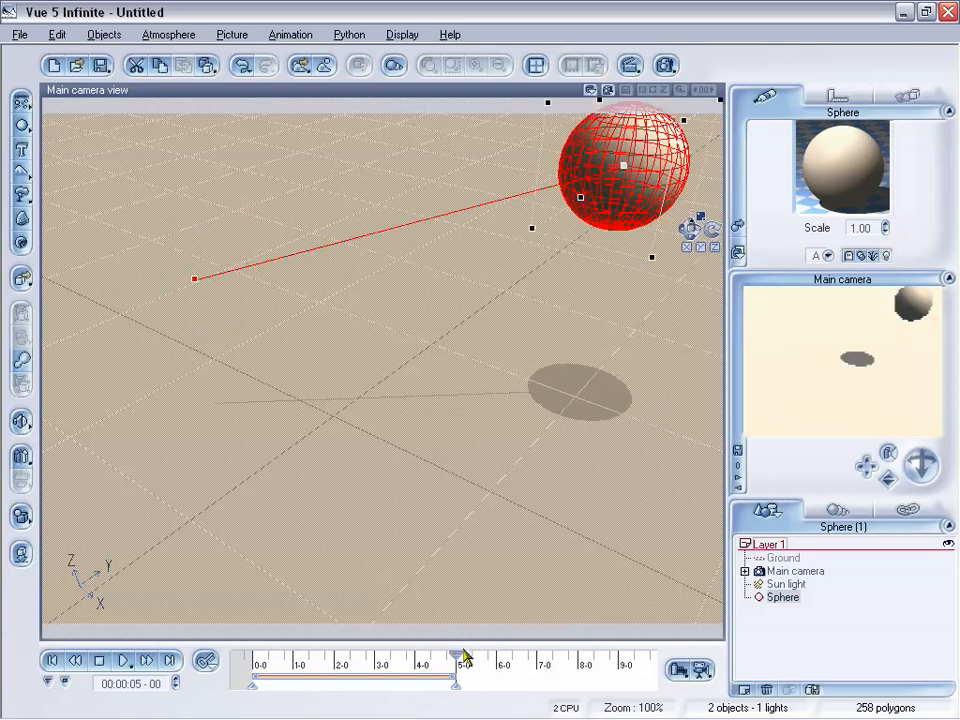
drag(458, 657, 358, 657)
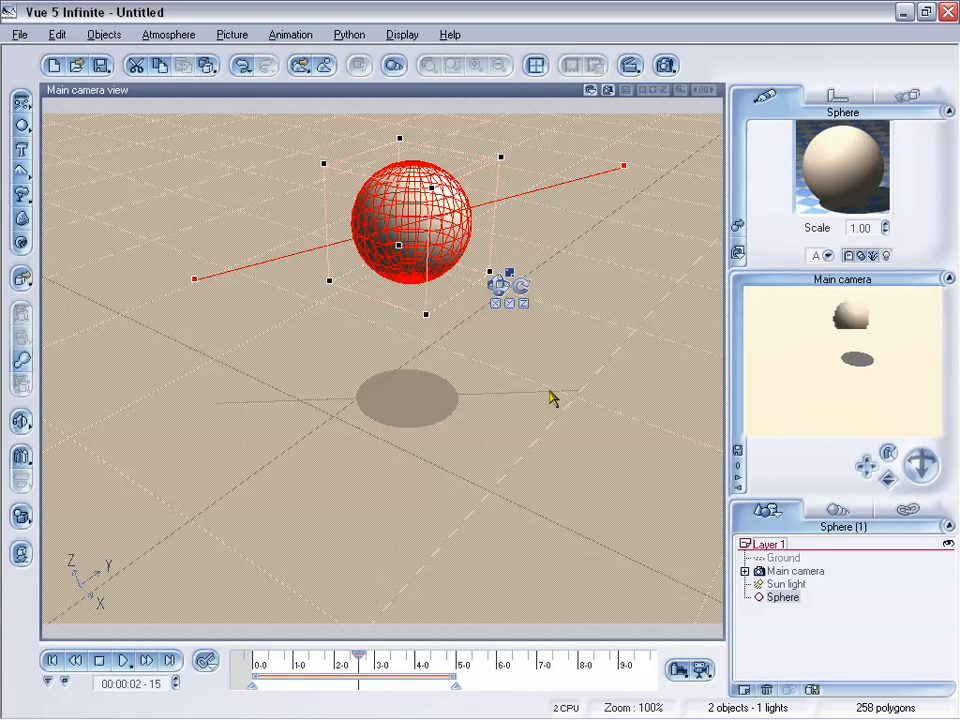
drag(919, 465, 540, 394)
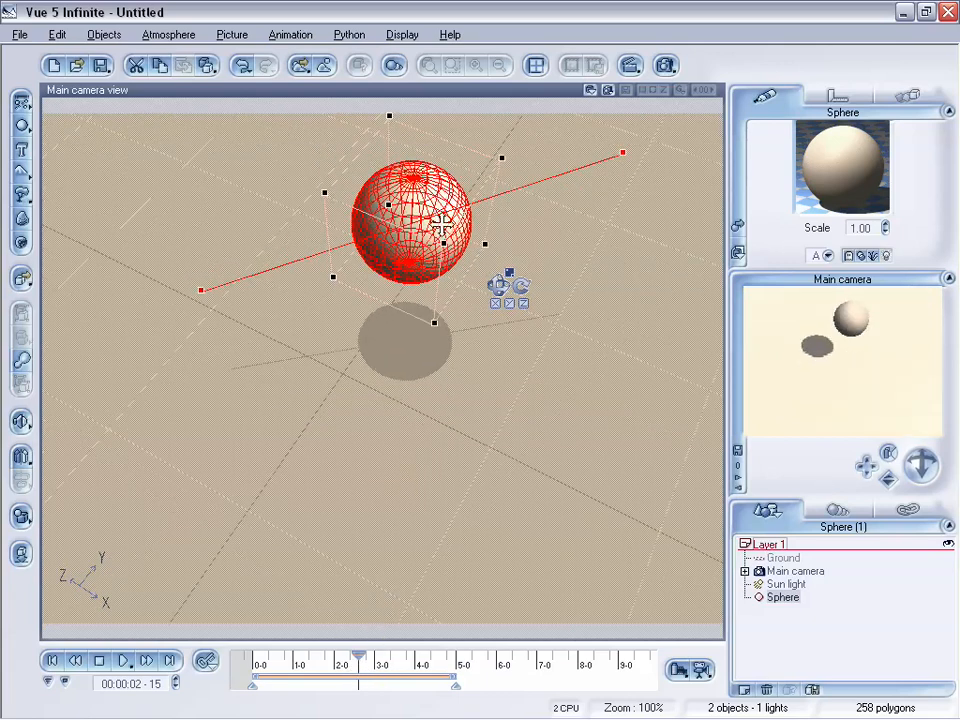
mouse_move(438, 237)
mouse_down()
mouse_move(530, 341)
mouse_move(521, 320)
mouse_up()
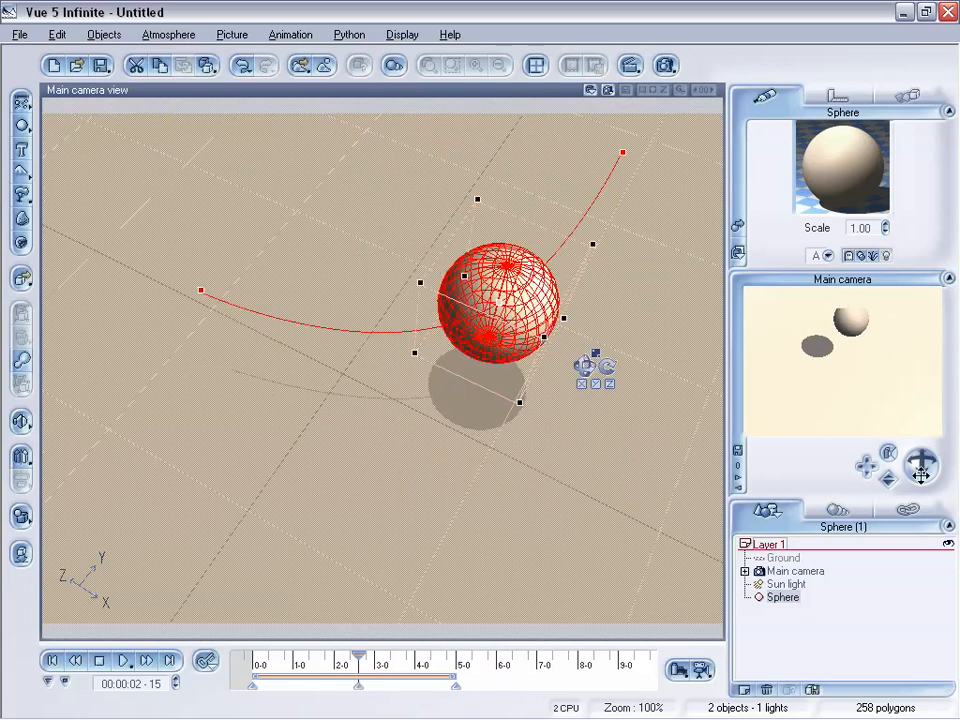
drag(920, 465, 886, 390)
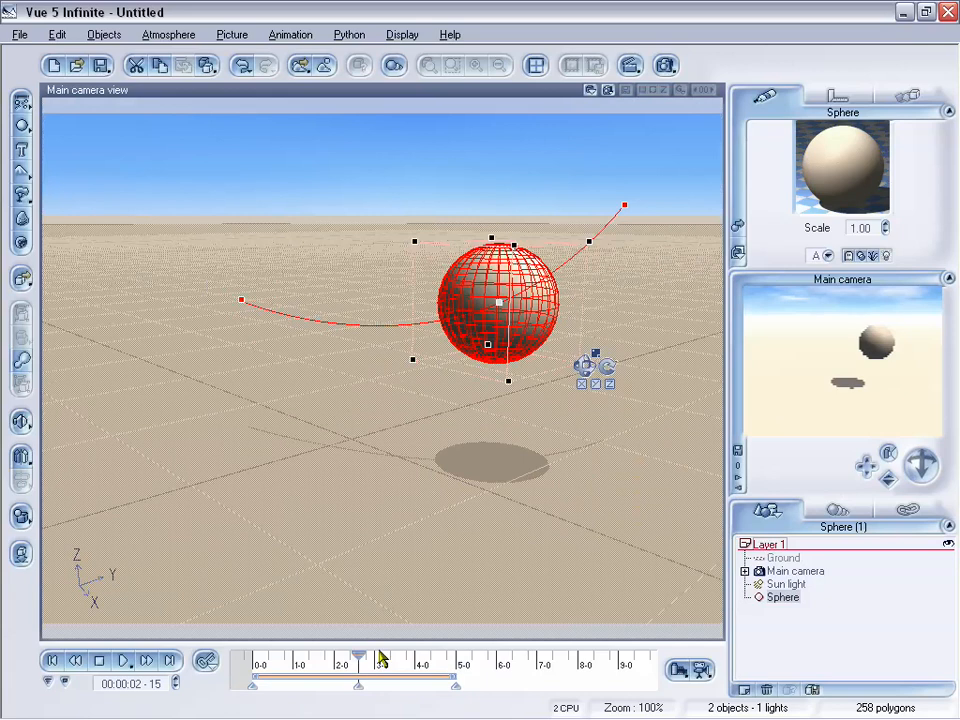
Step: Delete the Main camera's keyframe at 00:00:02-15
drag(358, 657, 260, 678)
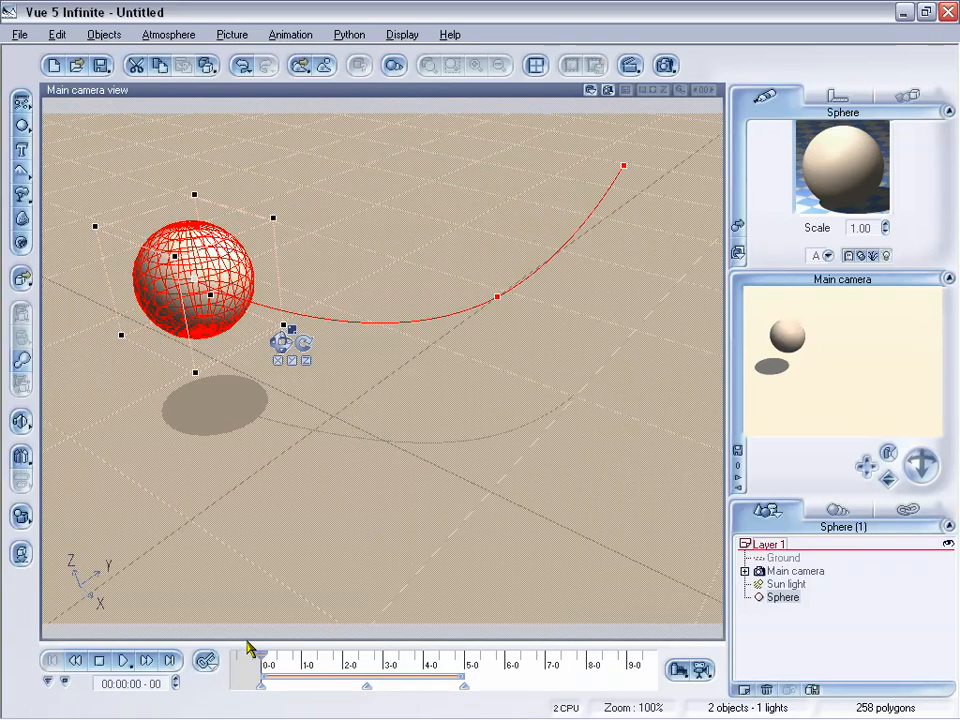
drag(259, 660, 311, 676)
click(789, 572)
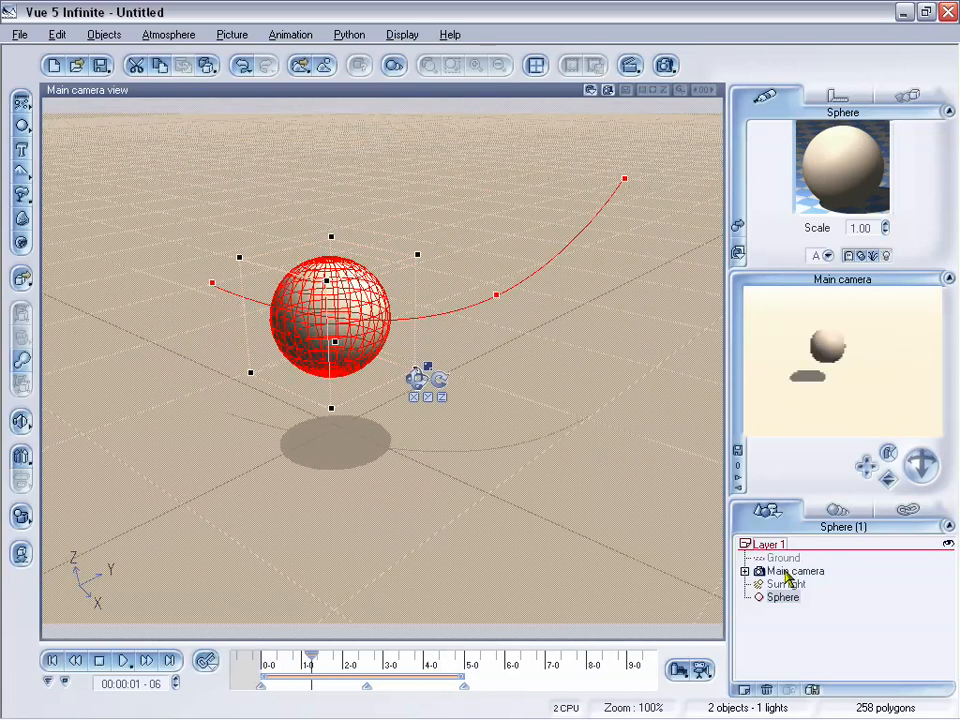
click(745, 571)
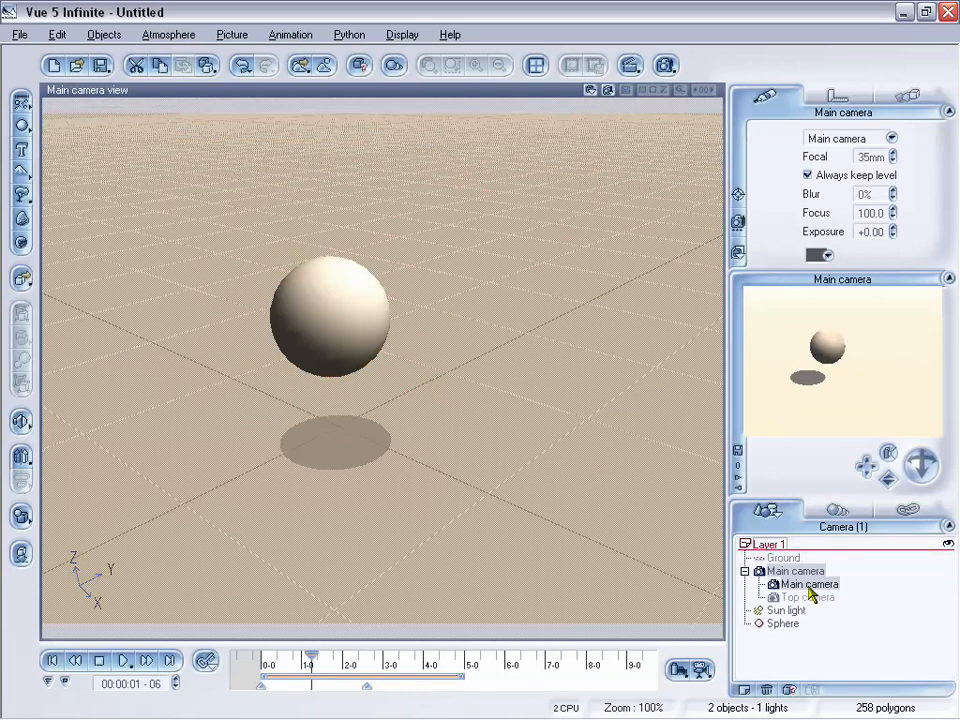
double_click(808, 588)
click(868, 604)
click(793, 583)
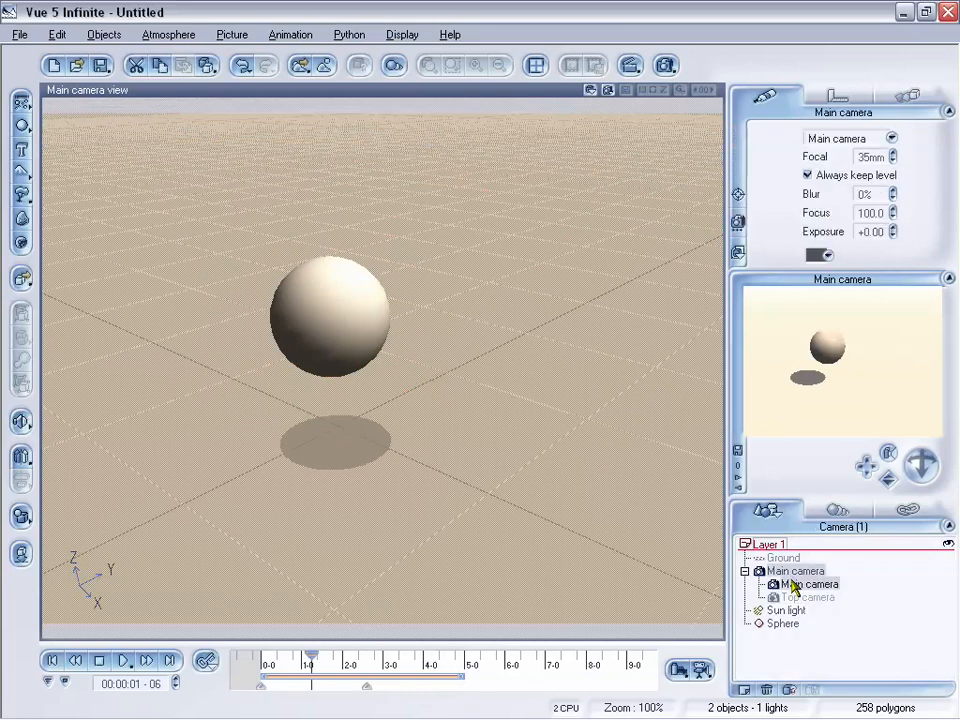
click(367, 663)
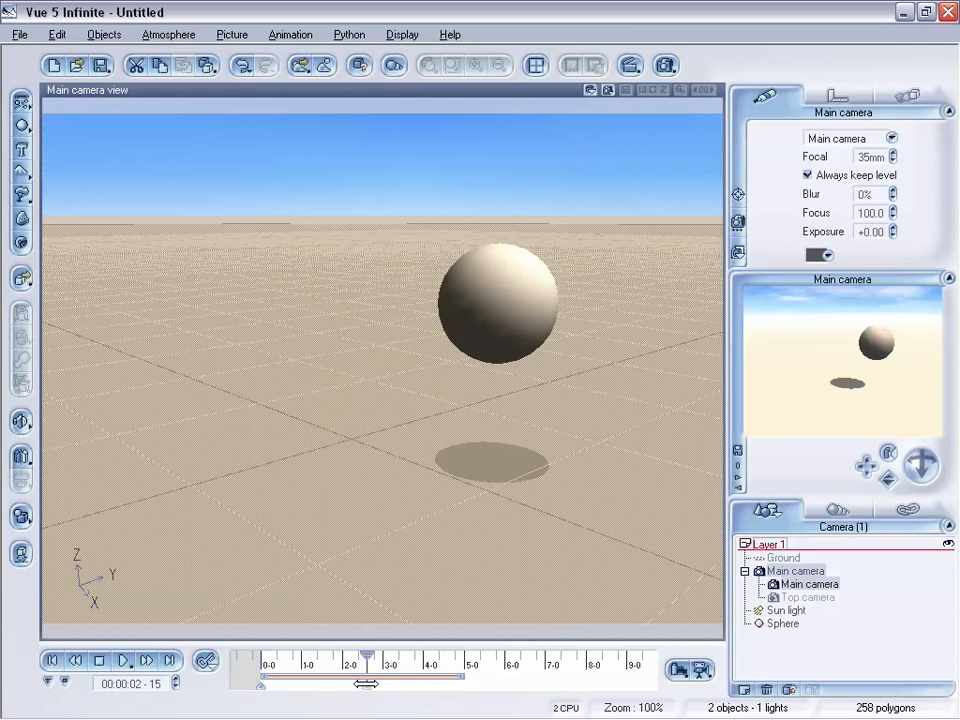
right_click(368, 690)
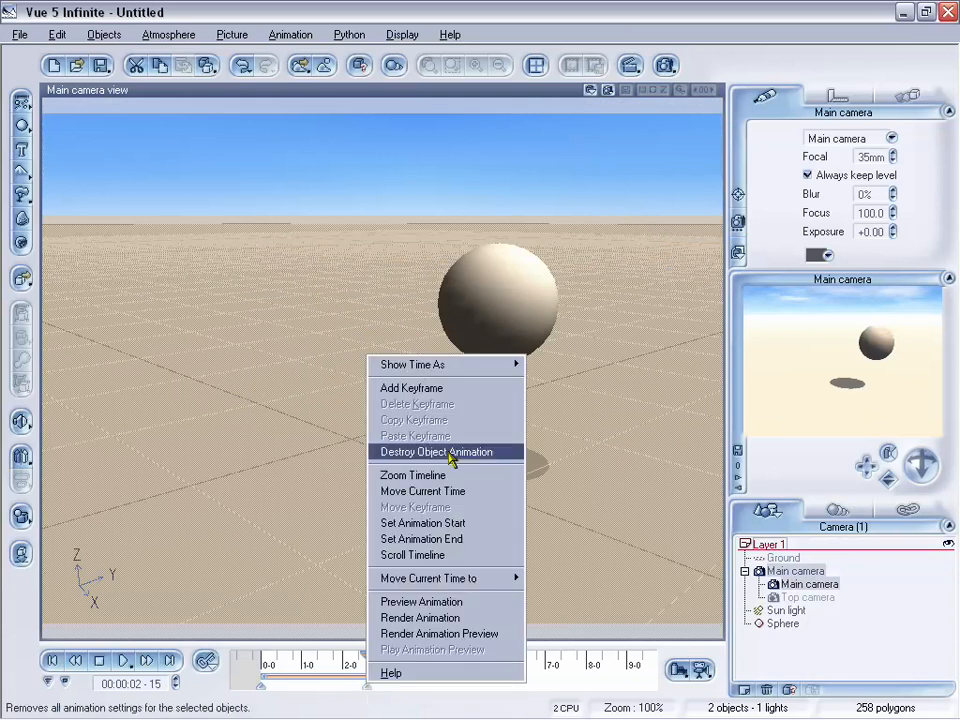
click(232, 15)
click(290, 35)
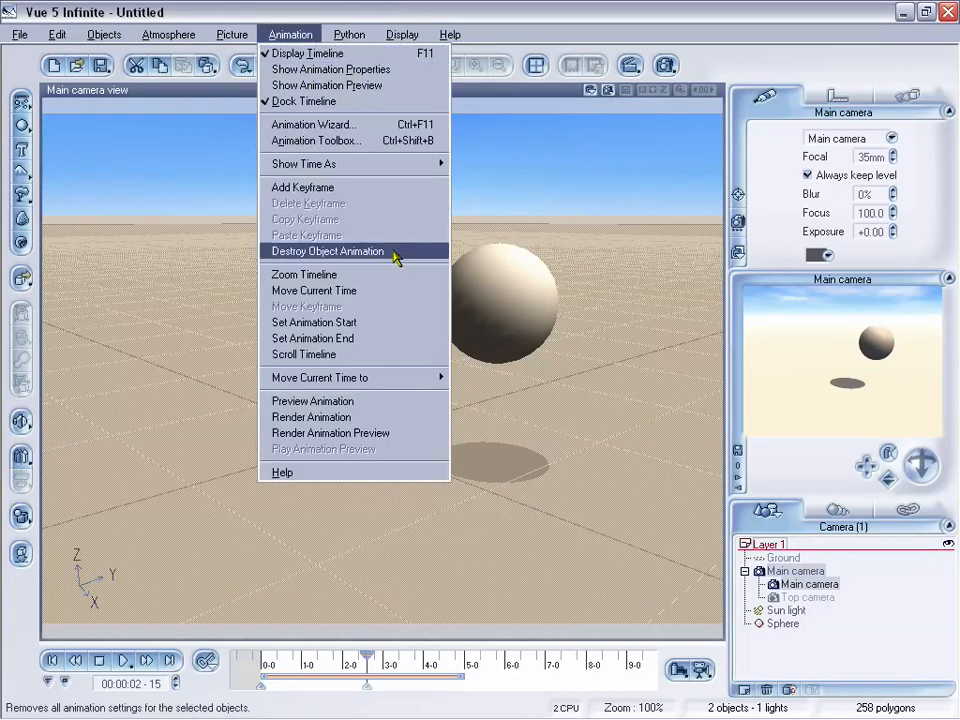
click(395, 5)
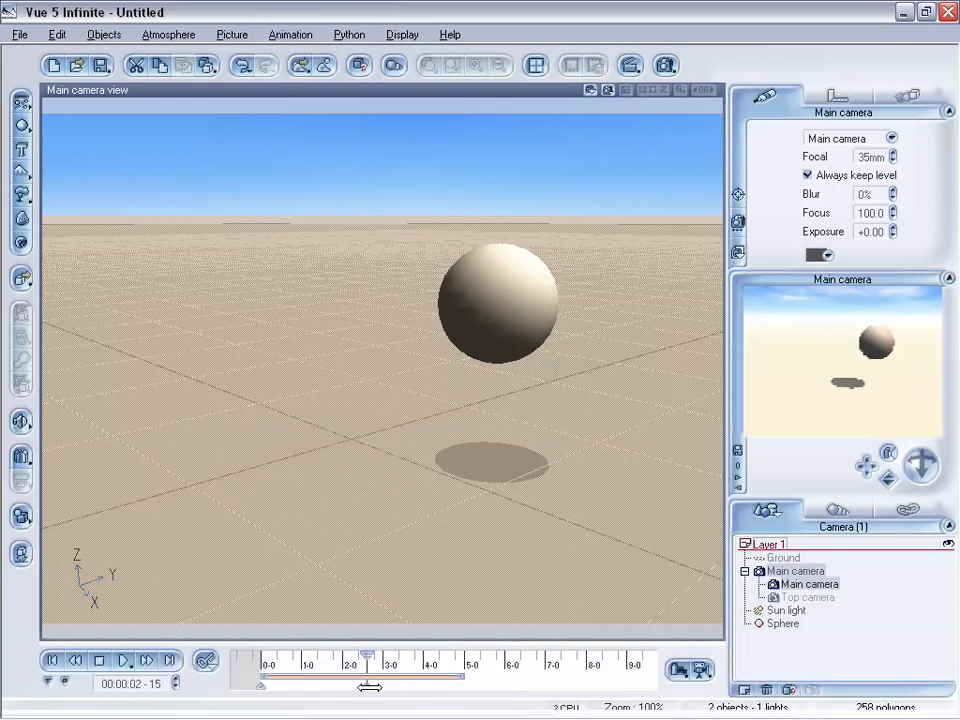
click(266, 38)
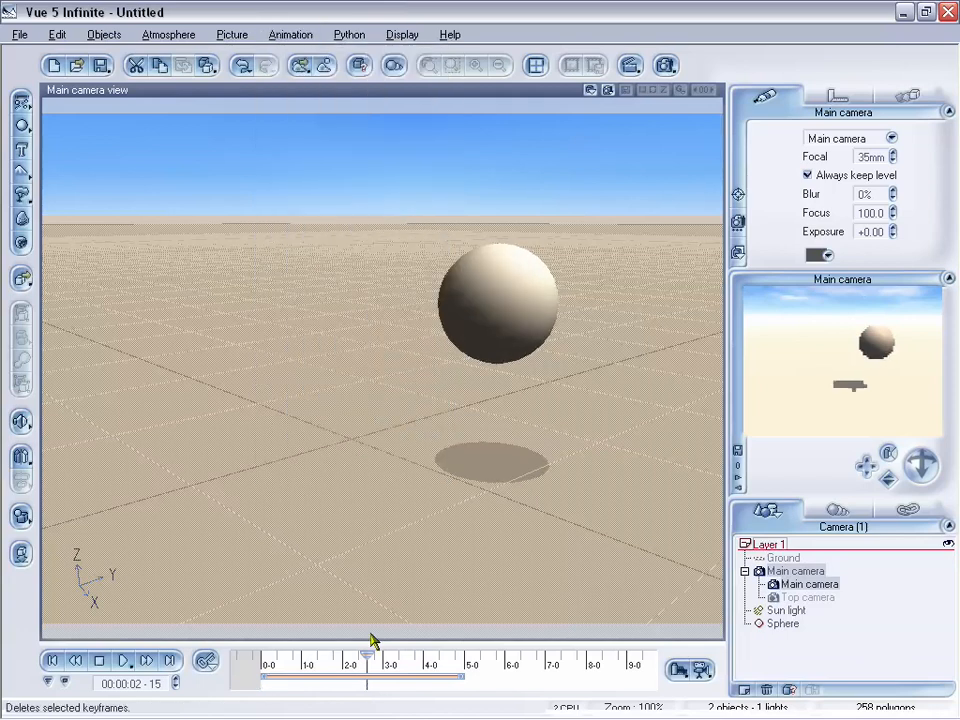
Step: Select the sphere and scrub the timeline back to 0 seconds to check its motion and keyframes
mouse_move(368, 657)
mouse_down()
mouse_move(279, 642)
mouse_move(262, 628)
mouse_move(434, 594)
mouse_move(259, 617)
mouse_move(343, 589)
mouse_move(377, 679)
mouse_up()
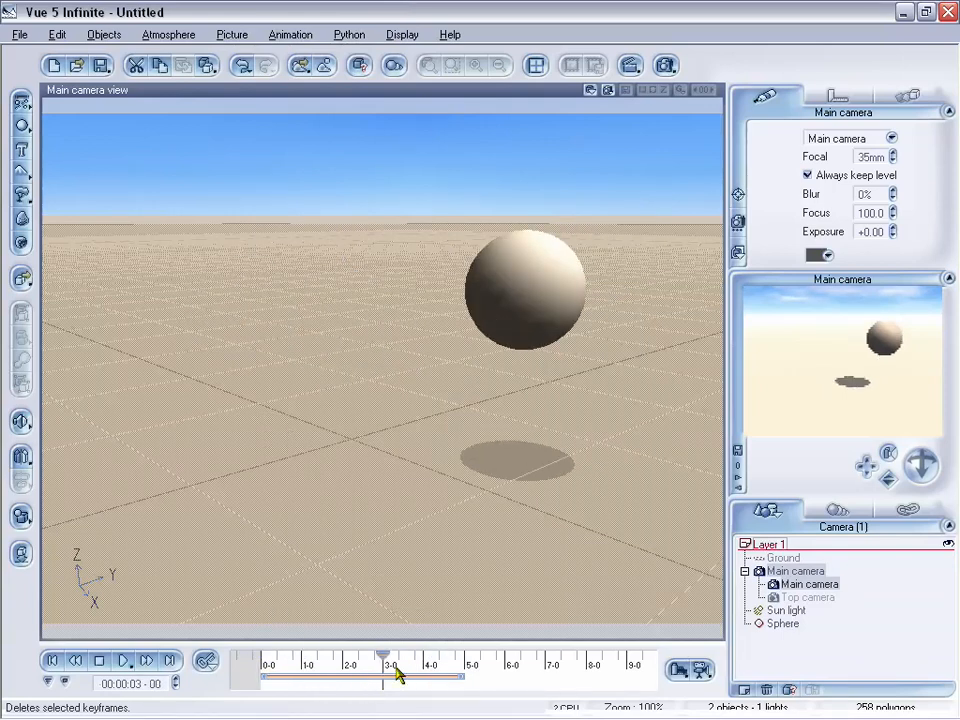
click(783, 624)
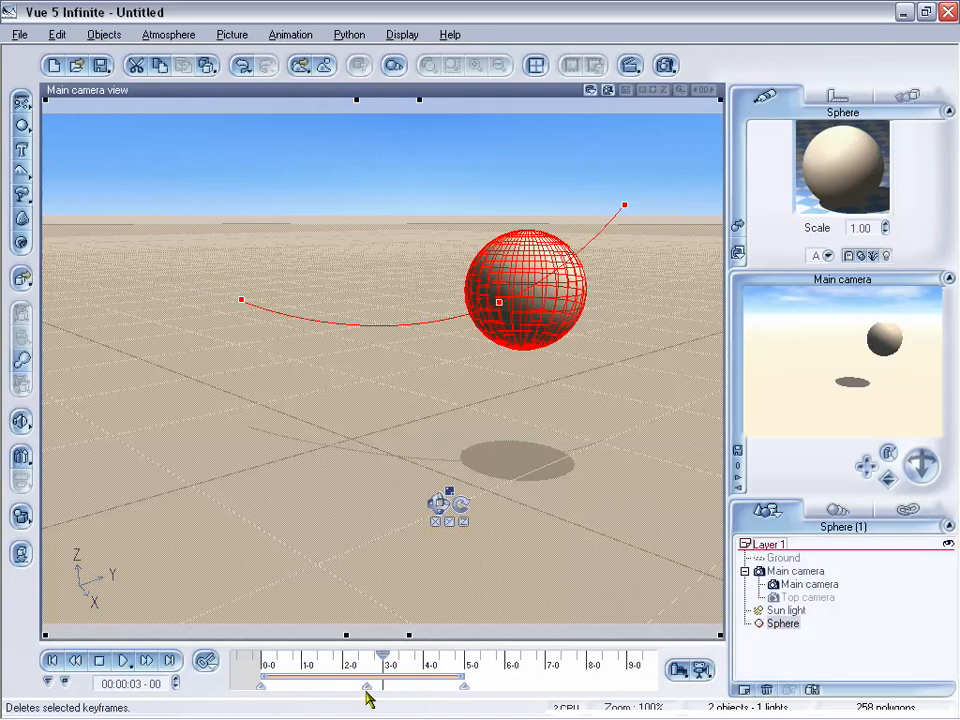
drag(386, 653, 300, 653)
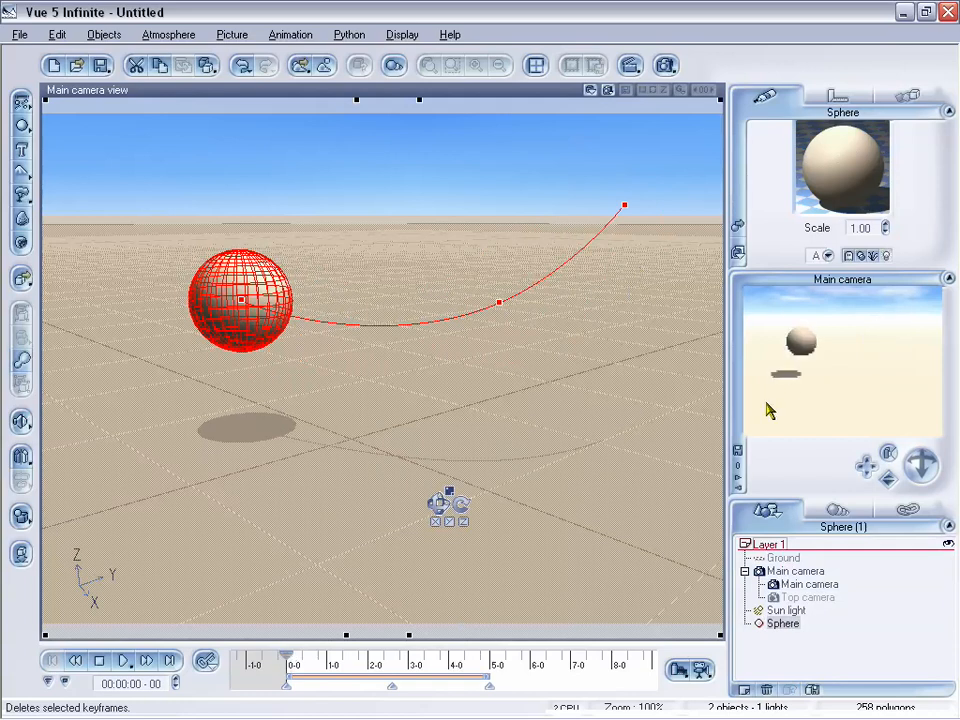
Step: Examine the sphere's numeric position values while scrubbing the timeline from 0 to about 4.5 seconds
click(834, 93)
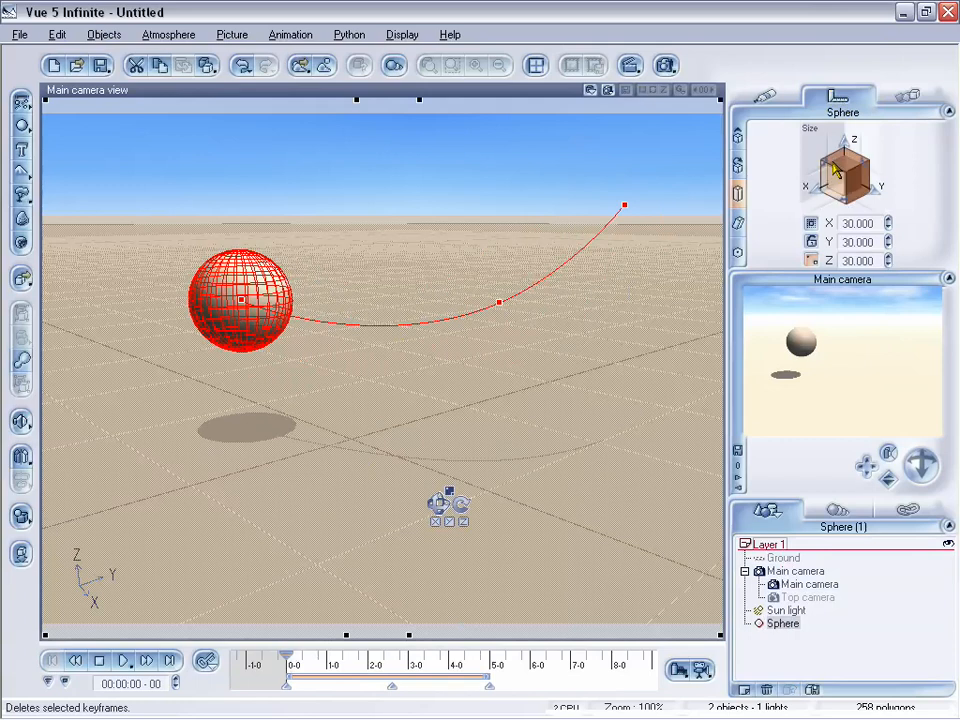
click(738, 135)
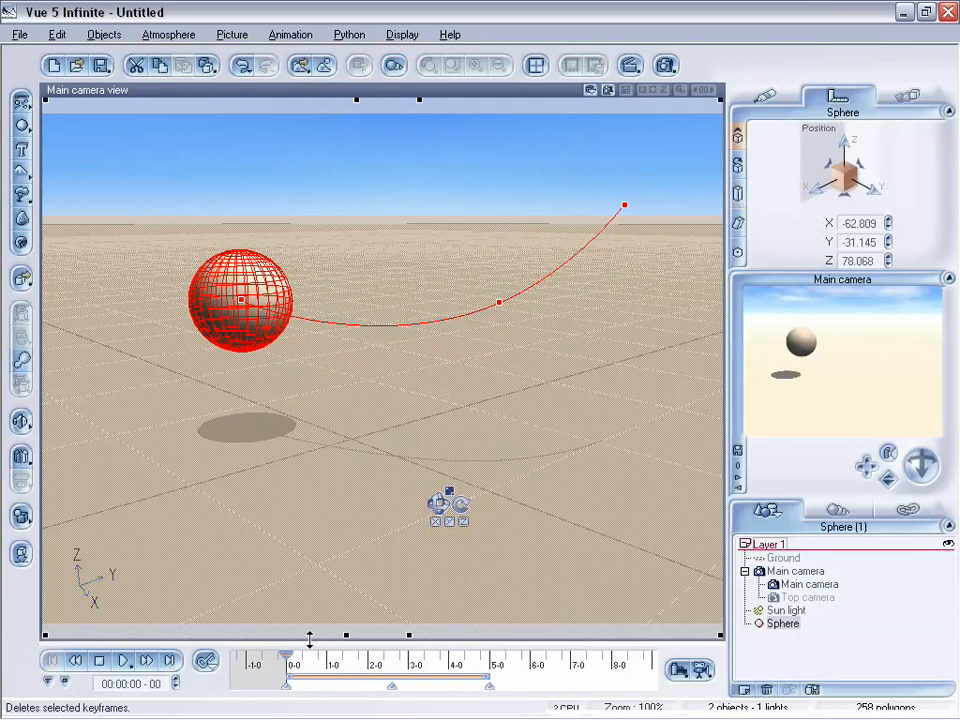
drag(287, 652, 474, 628)
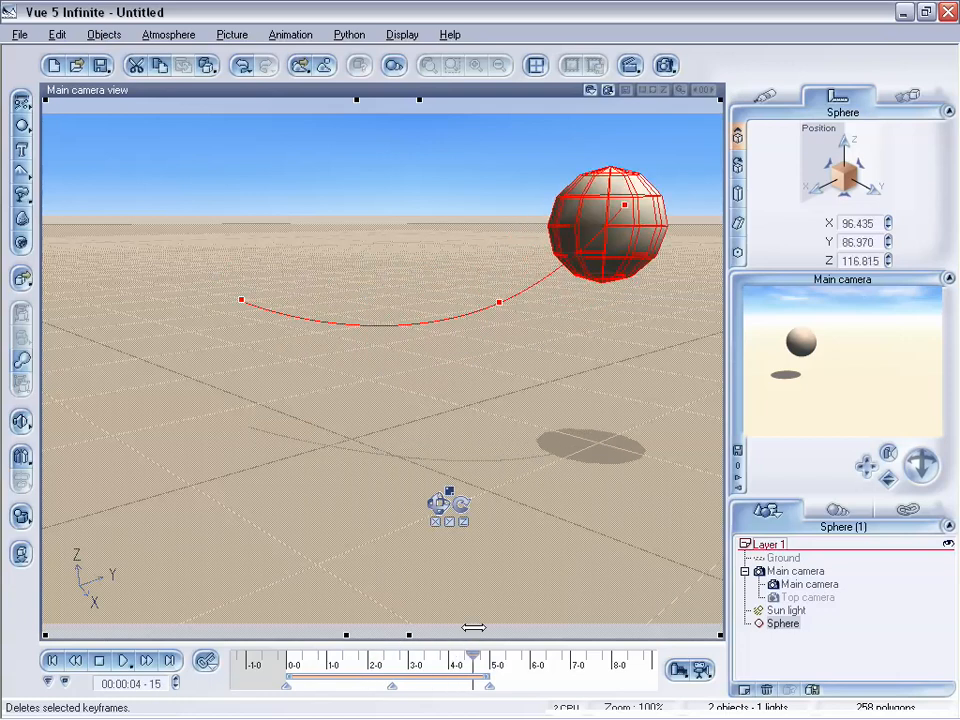
Step: At 5 seconds, move the sphere's end position slightly higher and rotate it to about pitch 42, yaw 48.6 and roll 46
click(147, 661)
drag(625, 178, 627, 162)
mouse_move(845, 142)
mouse_down()
mouse_move(848, 172)
mouse_move(855, 162)
mouse_up()
click(738, 165)
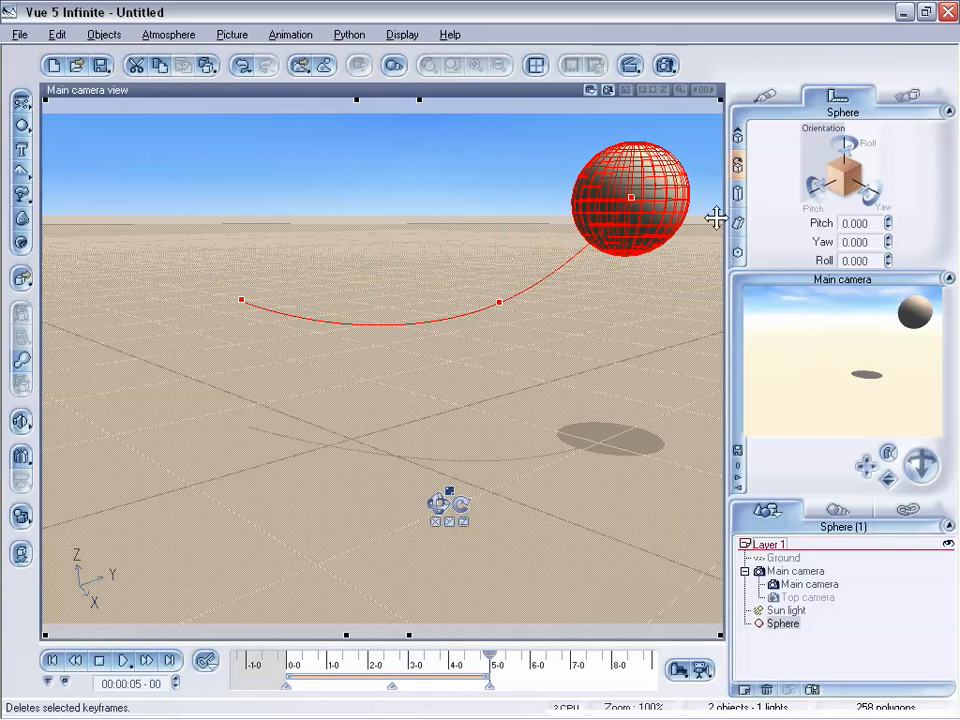
drag(441, 507, 494, 535)
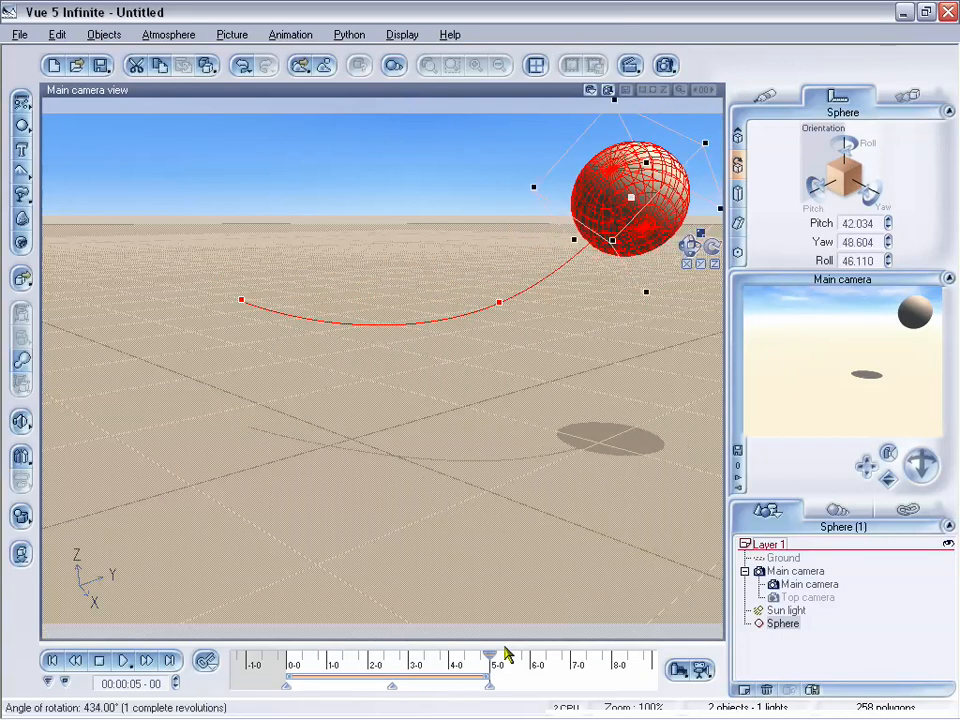
Step: Enlarge the sphere uniformly to about 52.38 on all axes at its 00:00:02-15 keyframe
drag(489, 656, 366, 656)
click(146, 660)
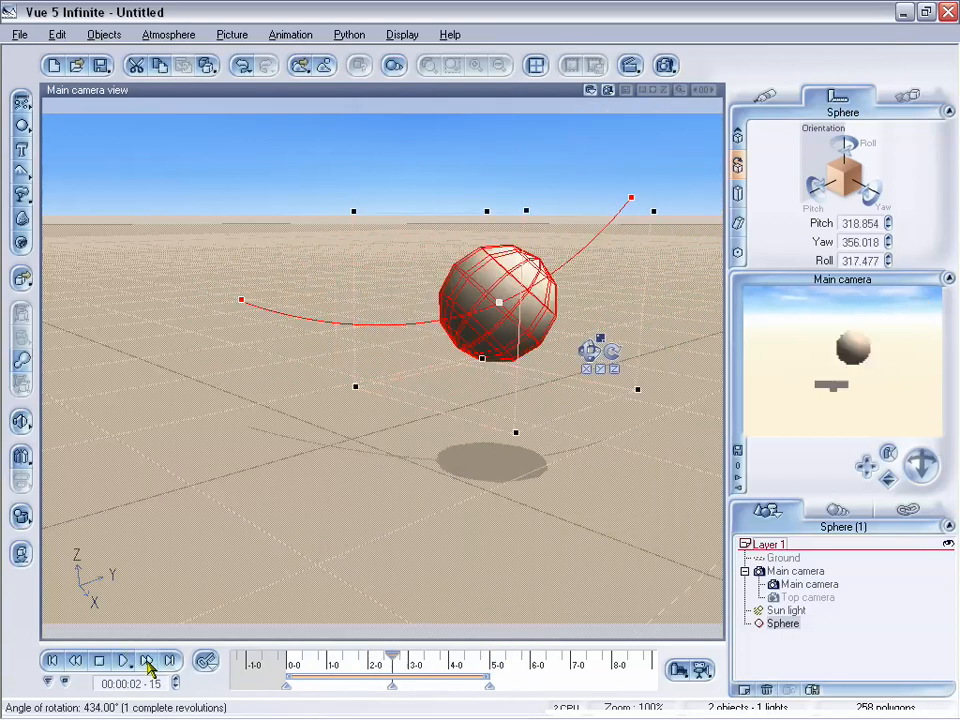
click(738, 193)
drag(847, 175, 776, 208)
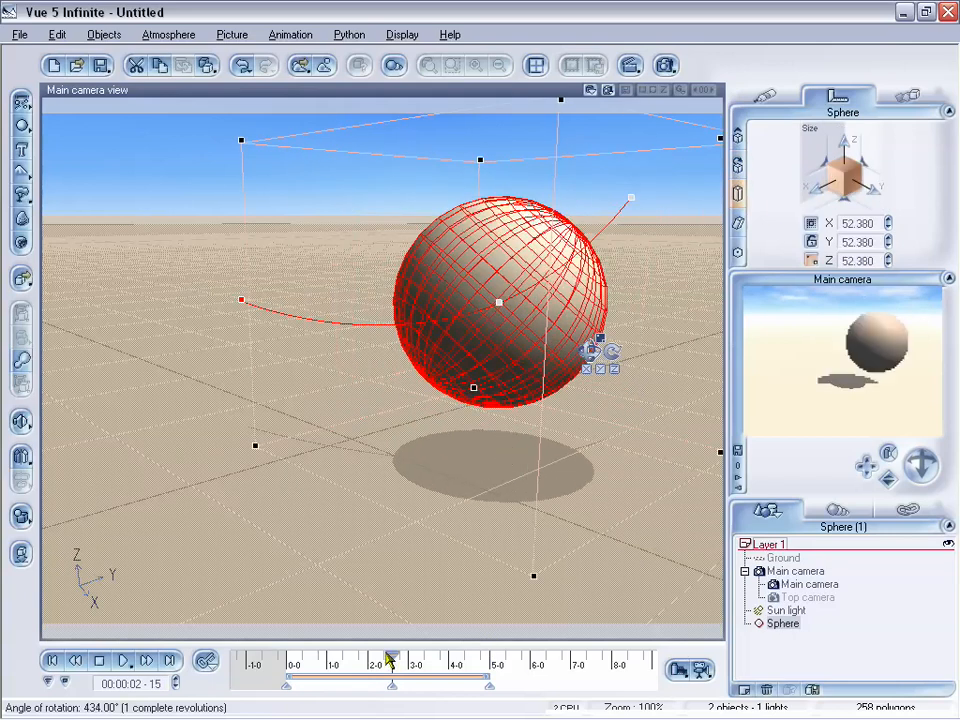
Step: Set the sphere's orientation at 2 seconds to yaw 26 and roll 348
drag(390, 657, 383, 620)
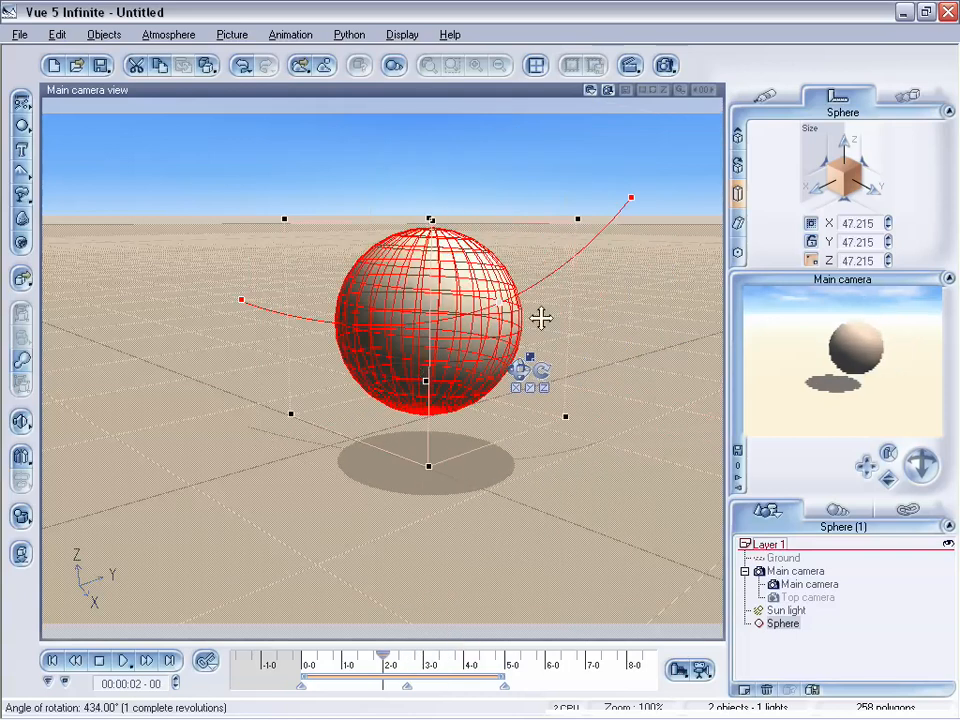
right_drag(520, 270, 455, 330)
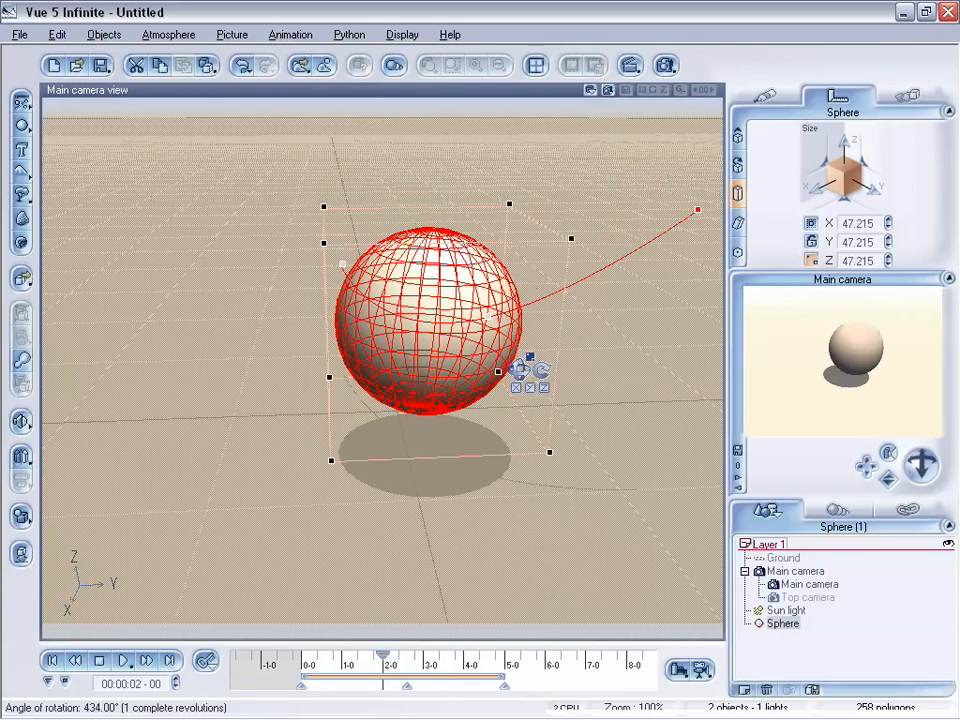
right_drag(620, 390, 634, 302)
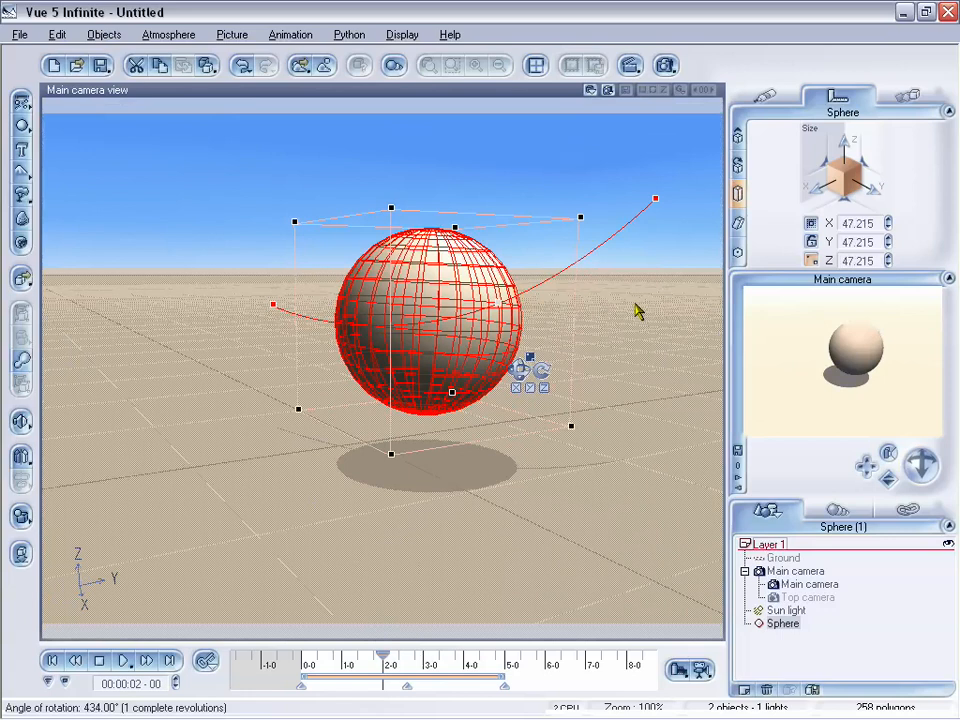
click(739, 166)
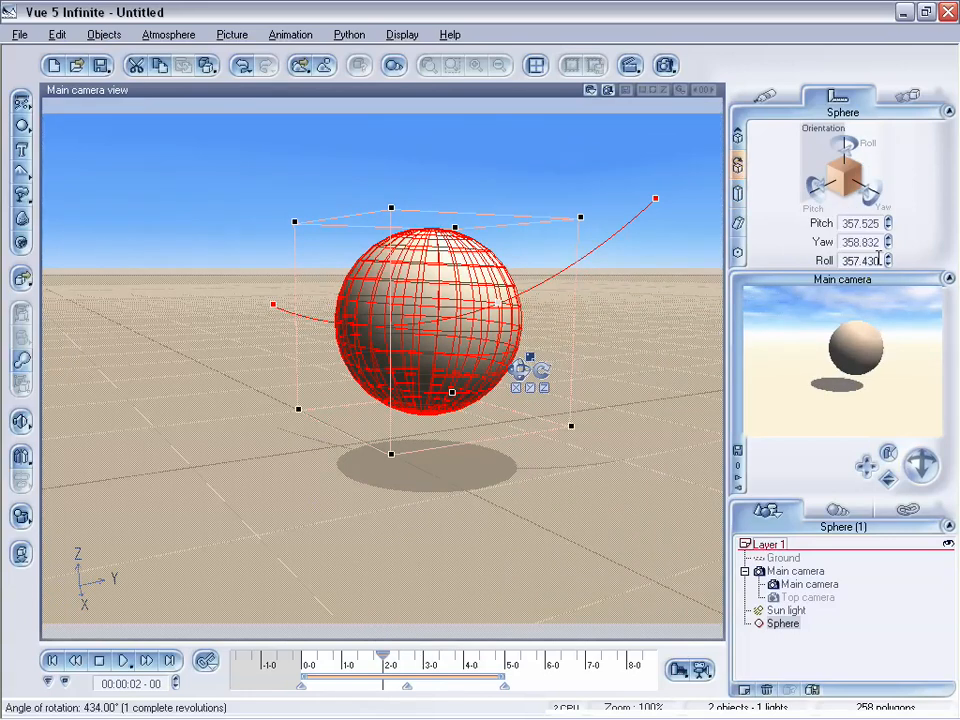
drag(889, 260, 888, 212)
drag(919, 465, 895, 440)
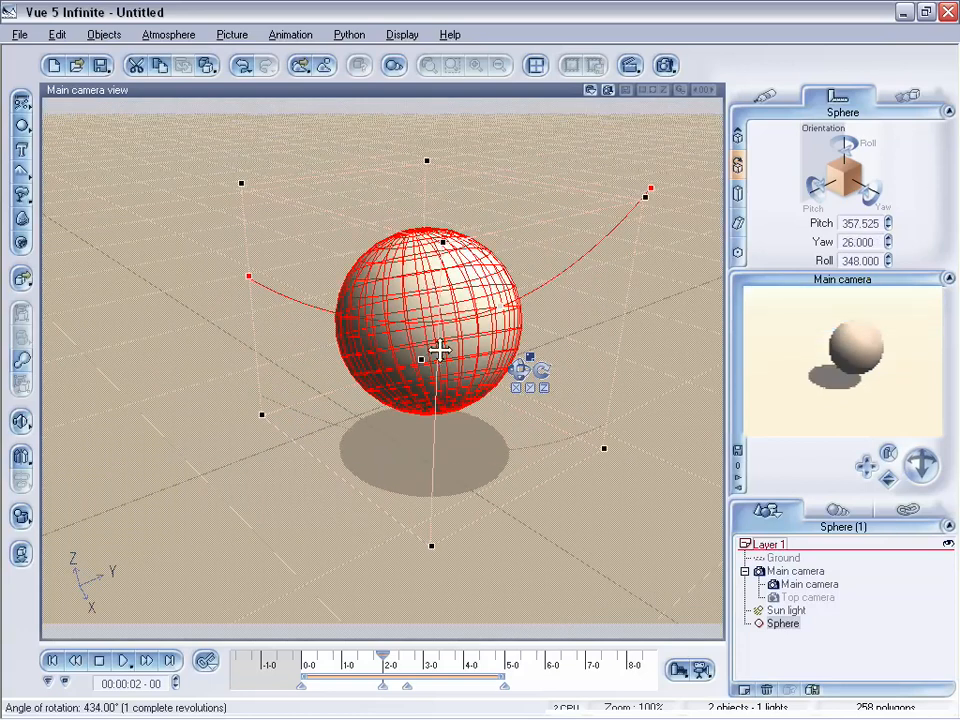
Step: Delete the sphere and create a new scene without saving the current one
key(Delete)
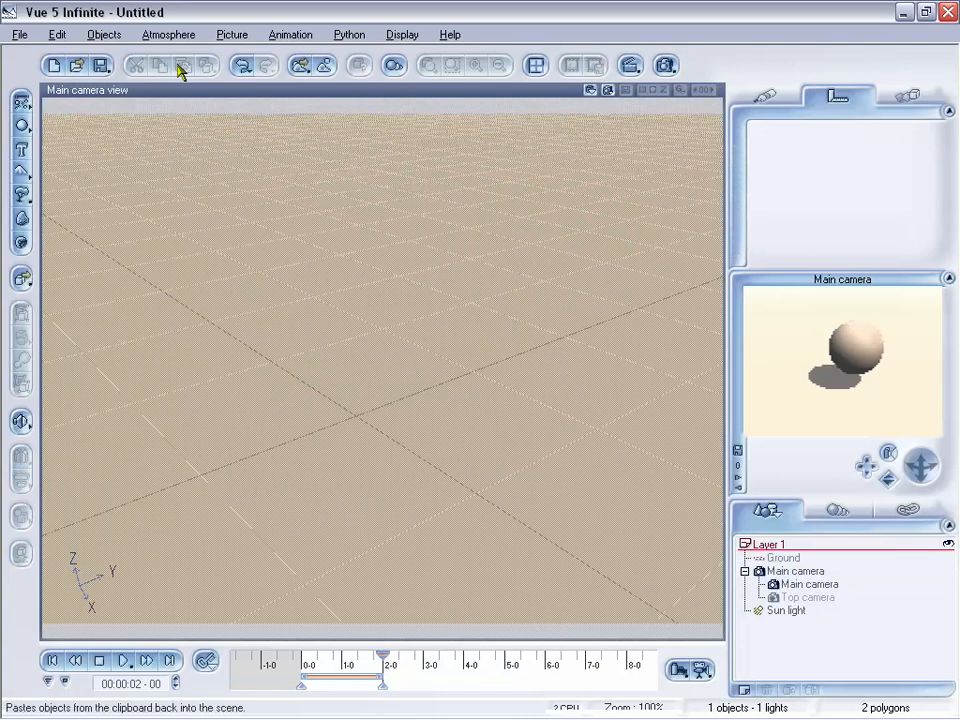
click(19, 34)
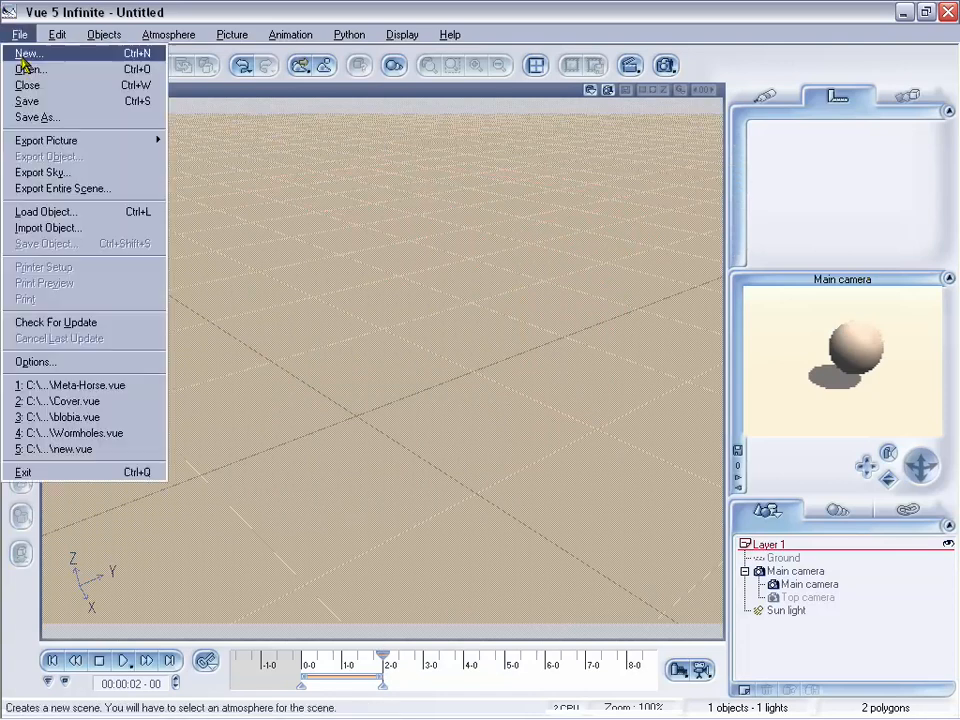
click(30, 56)
click(681, 505)
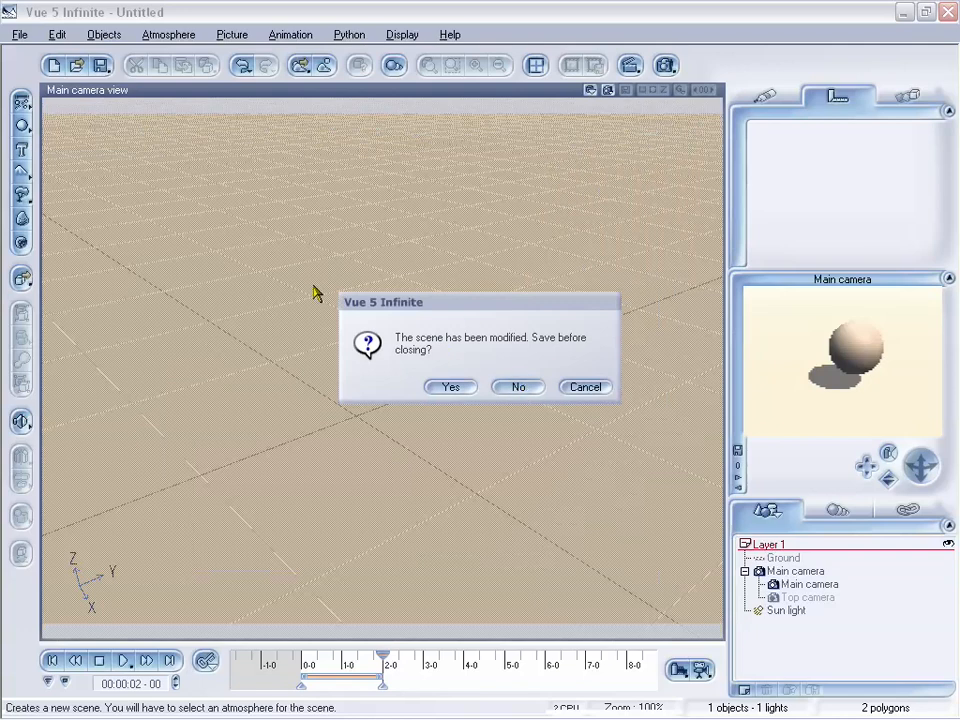
click(505, 387)
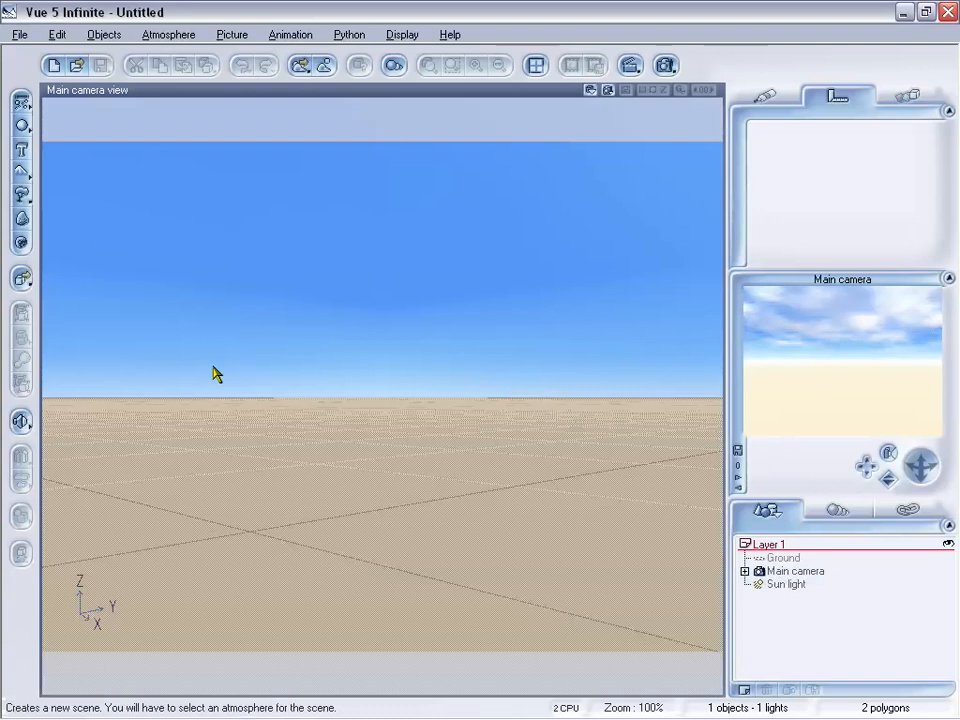
Step: Add a Plum Tree to the scene and display the animation timeline
right_click(22, 196)
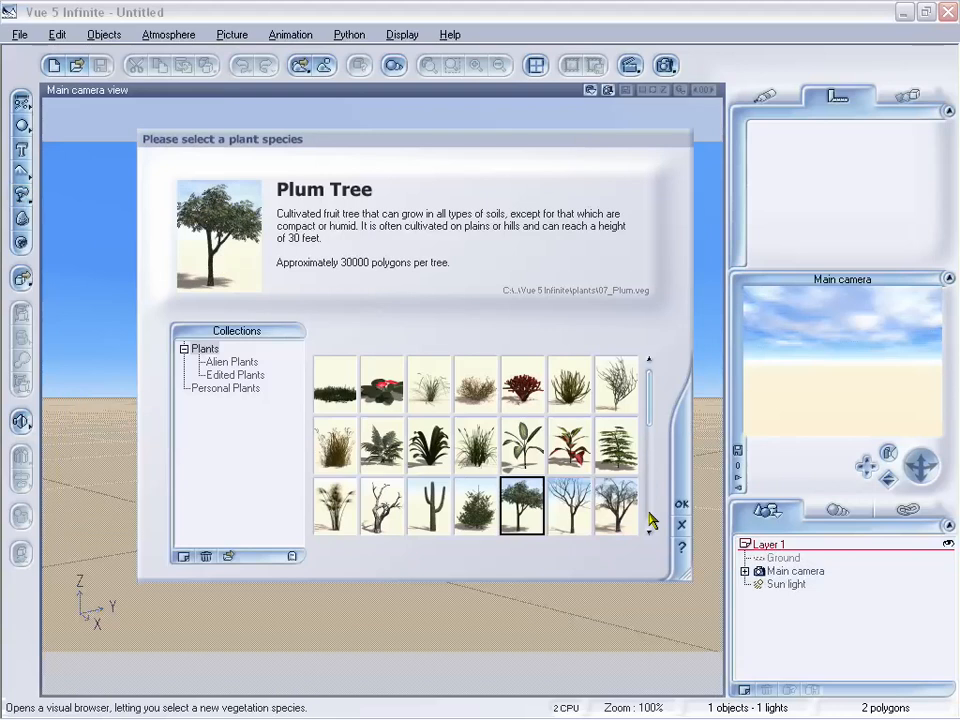
click(679, 506)
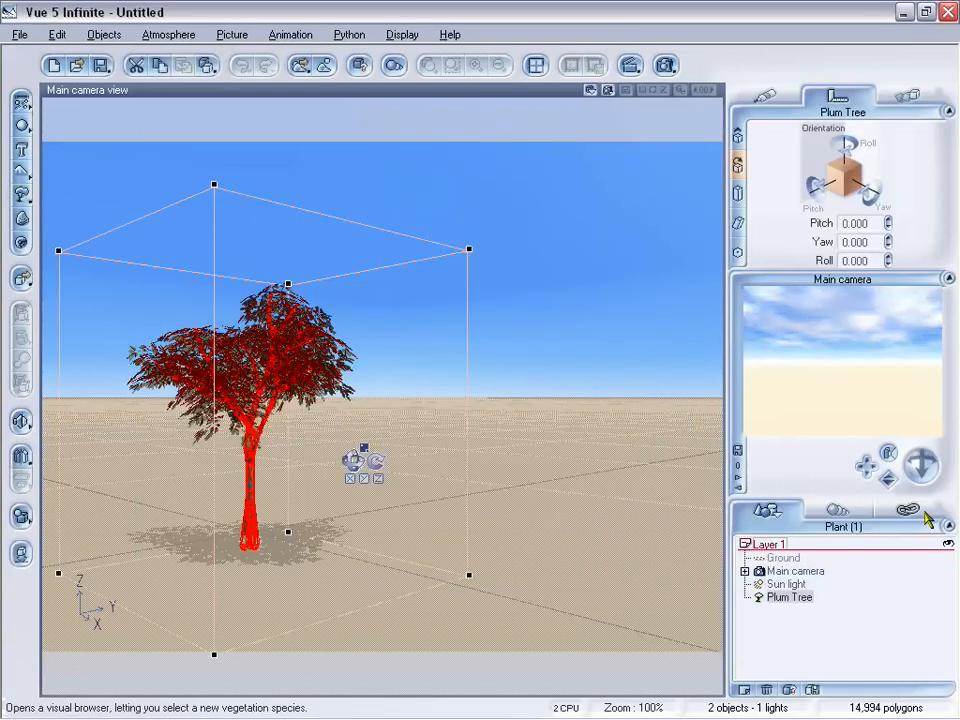
drag(867, 466, 888, 453)
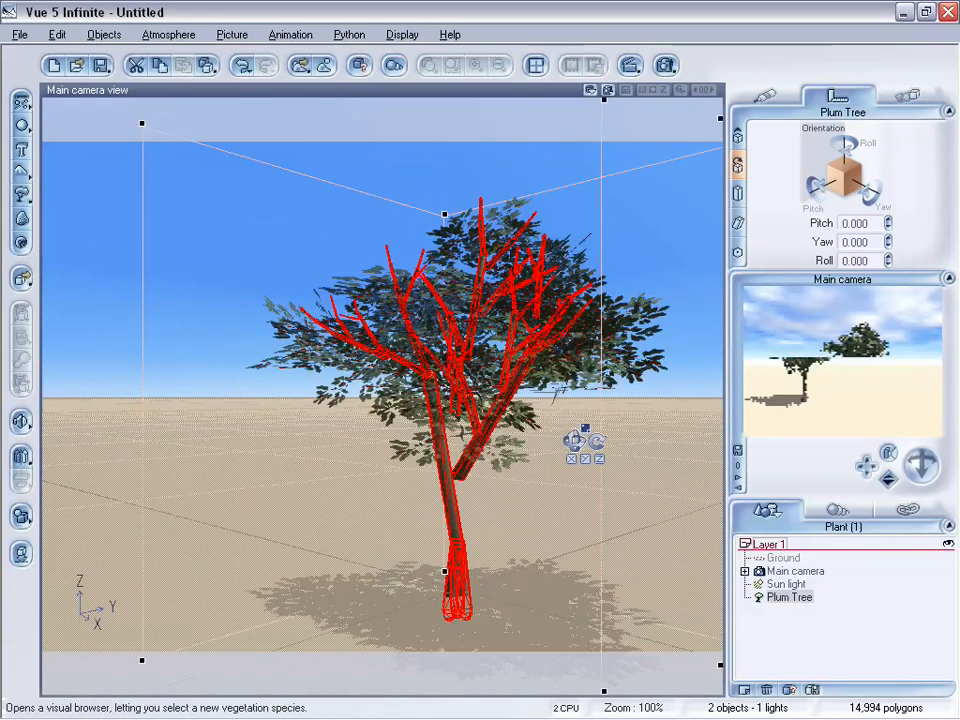
click(296, 35)
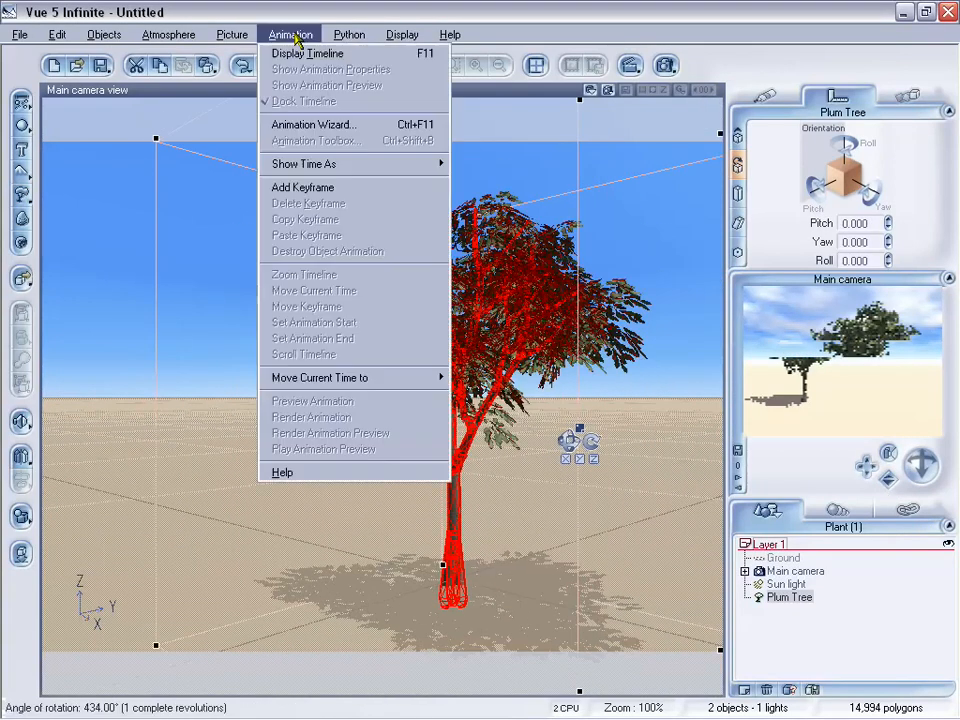
click(302, 54)
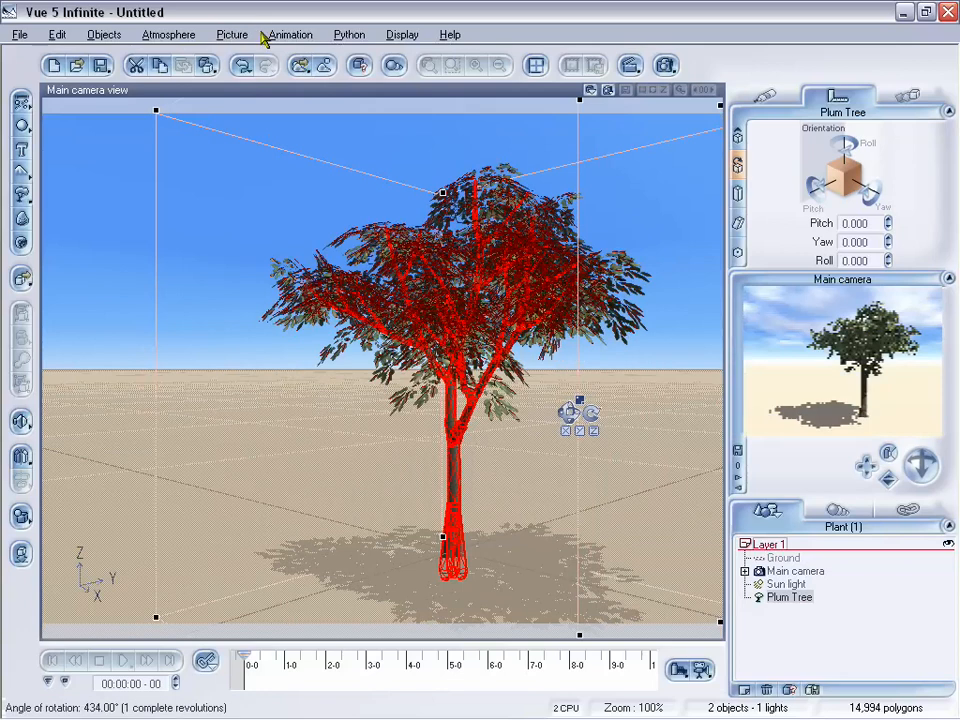
click(287, 35)
click(343, 122)
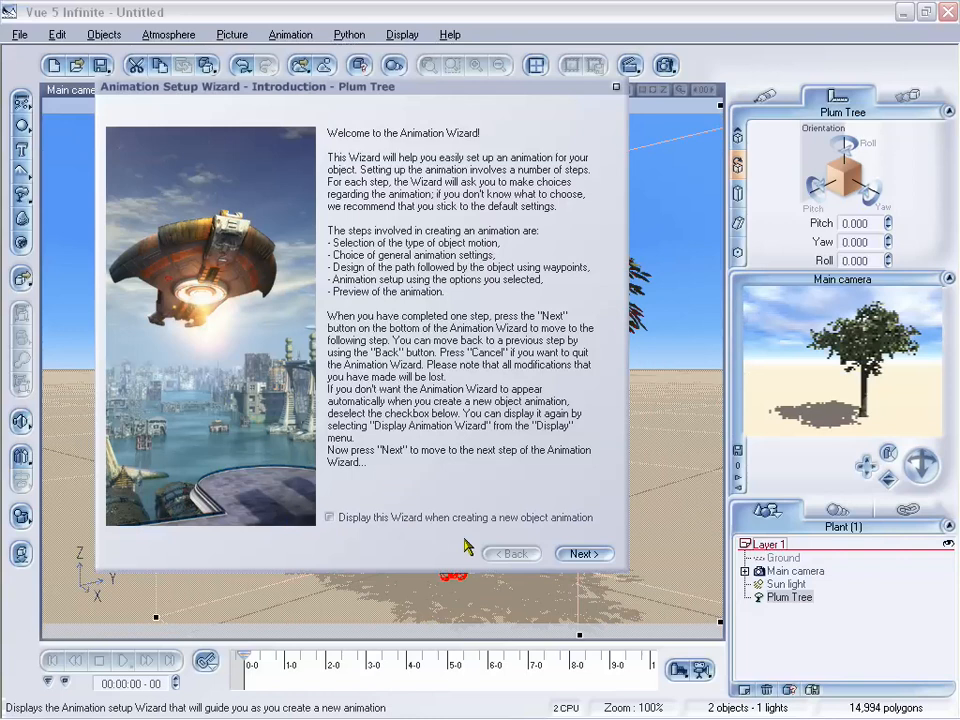
click(617, 88)
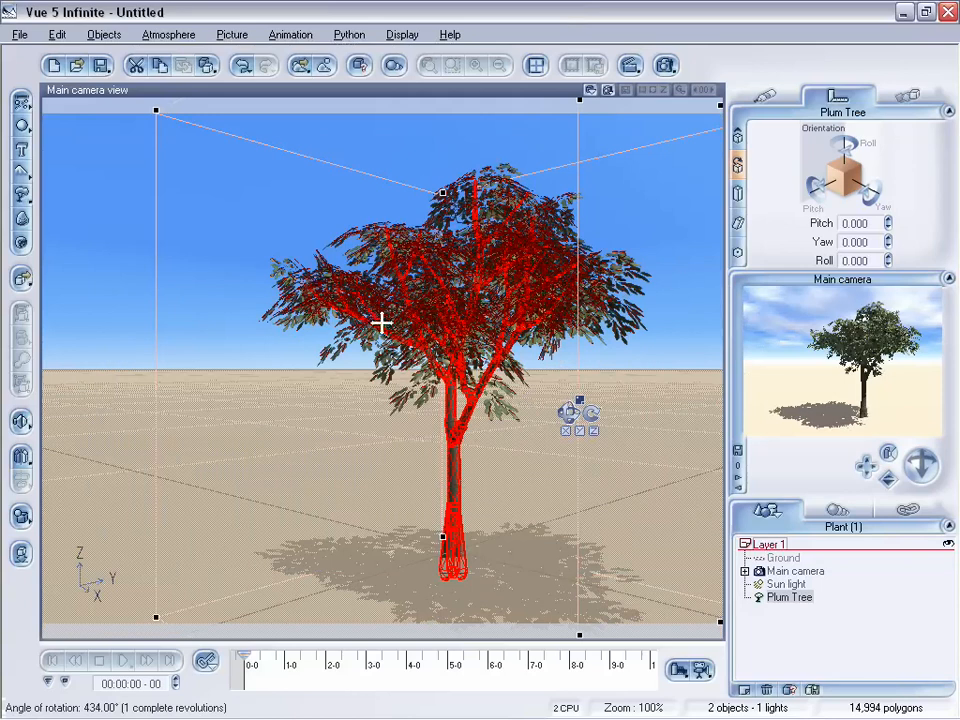
click(290, 34)
click(372, 11)
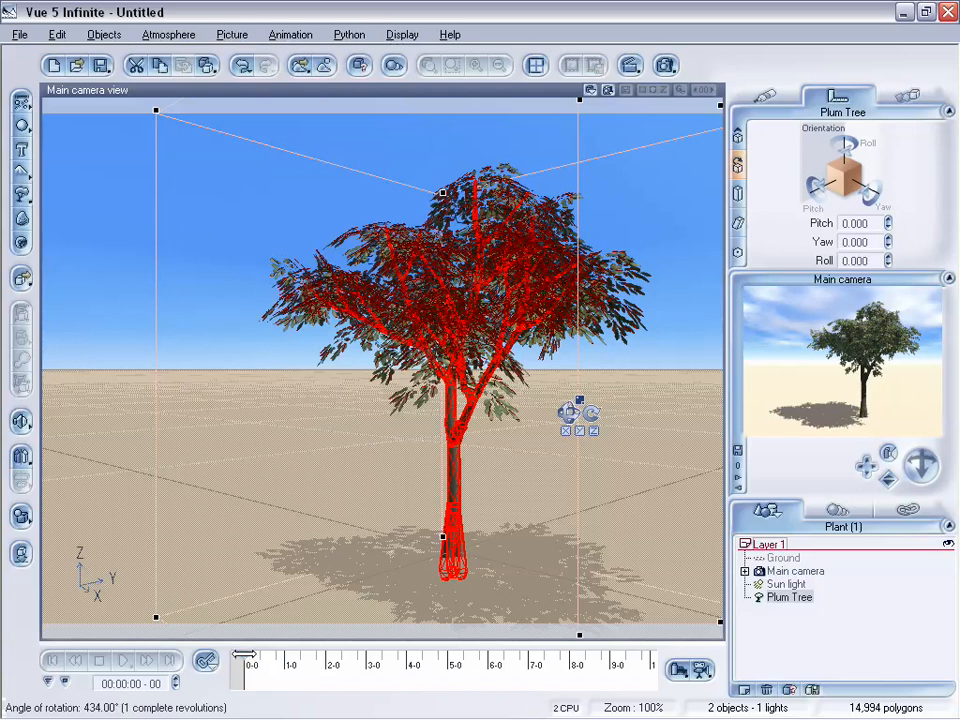
Step: At 4 seconds, edit the Plum Tree's trunk and branches with length +27, falloff +29, gnarl +22 and diameter -15
drag(244, 653, 407, 651)
double_click(475, 317)
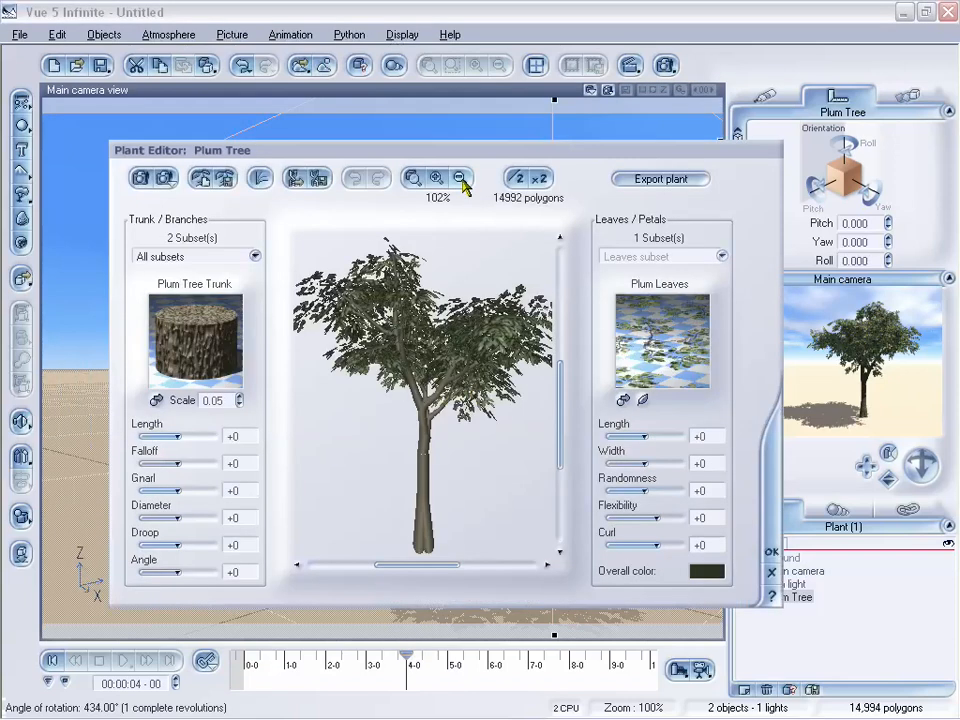
drag(457, 149, 465, 149)
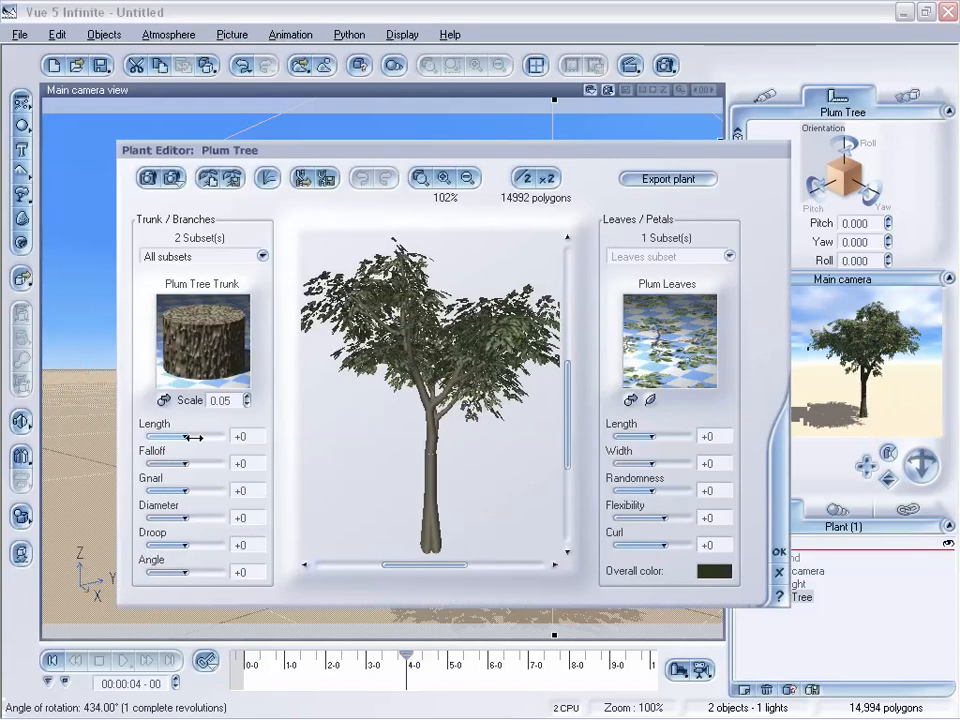
drag(190, 437, 179, 521)
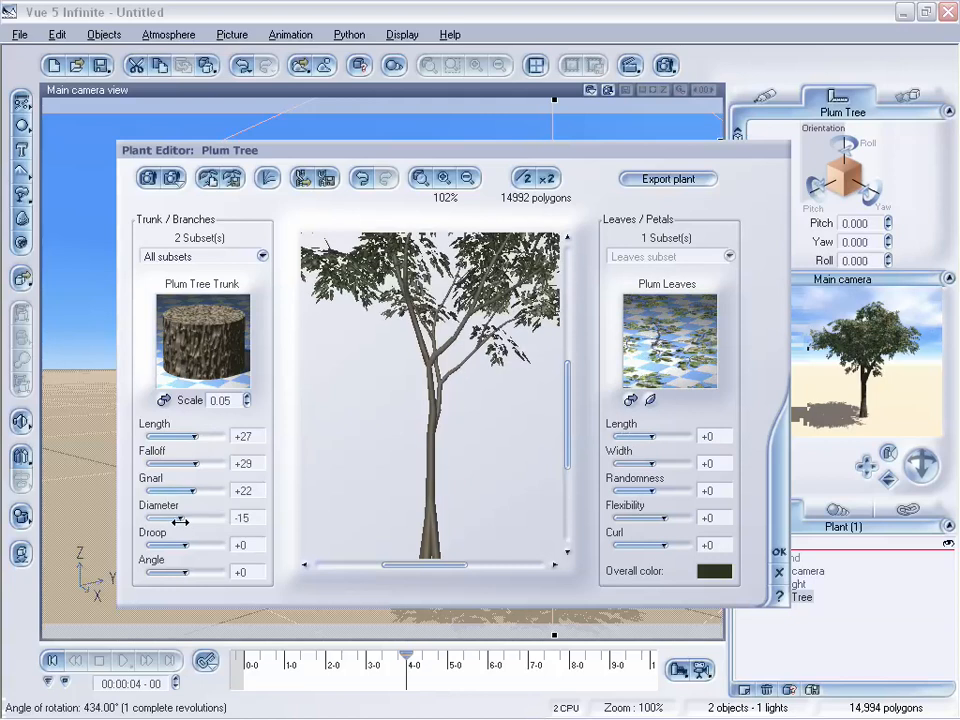
Step: Set the tree's leaf length to +20 and width to +12, and apply the edits as animated plant geometry
drag(651, 437, 658, 465)
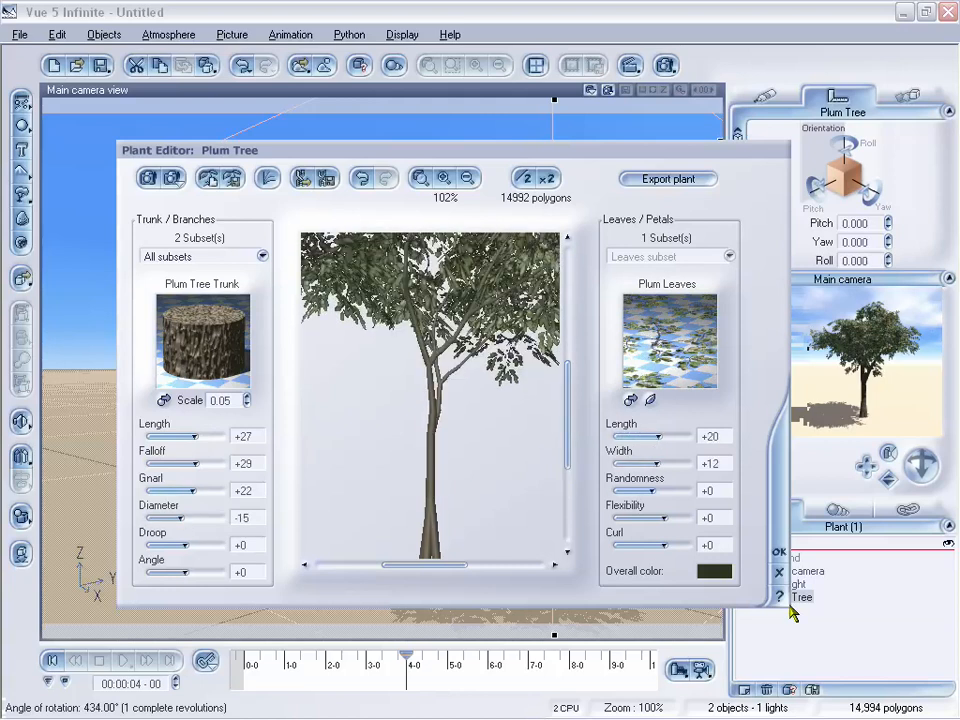
click(779, 552)
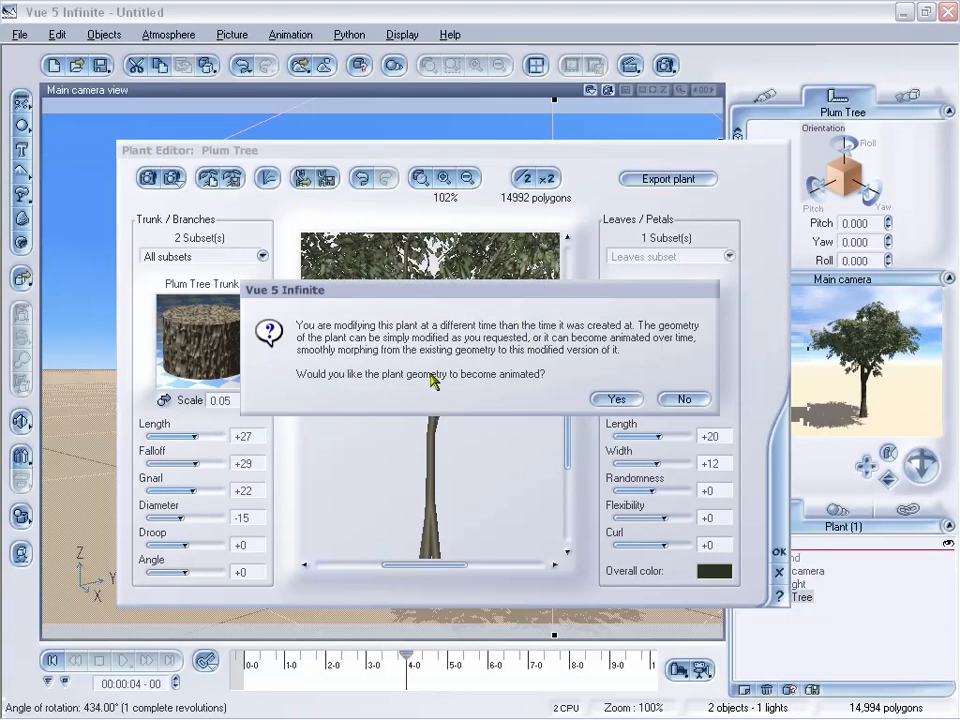
click(615, 399)
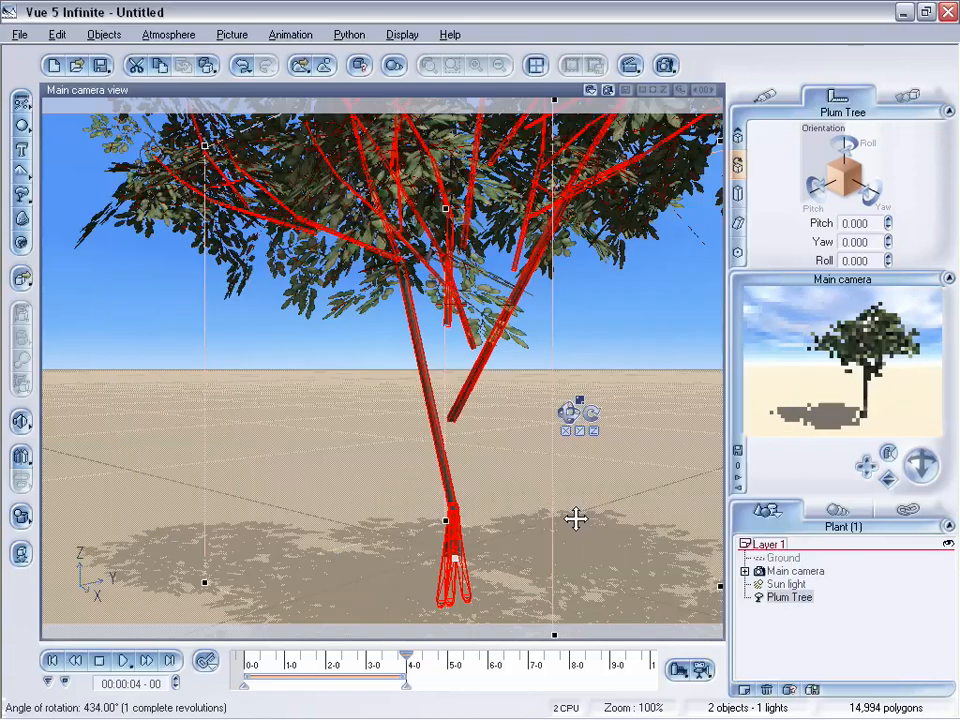
Step: Scrub the timeline back before 0 seconds and forward to the 4-second keyframe to review the tree's morphing
drag(413, 663, 237, 652)
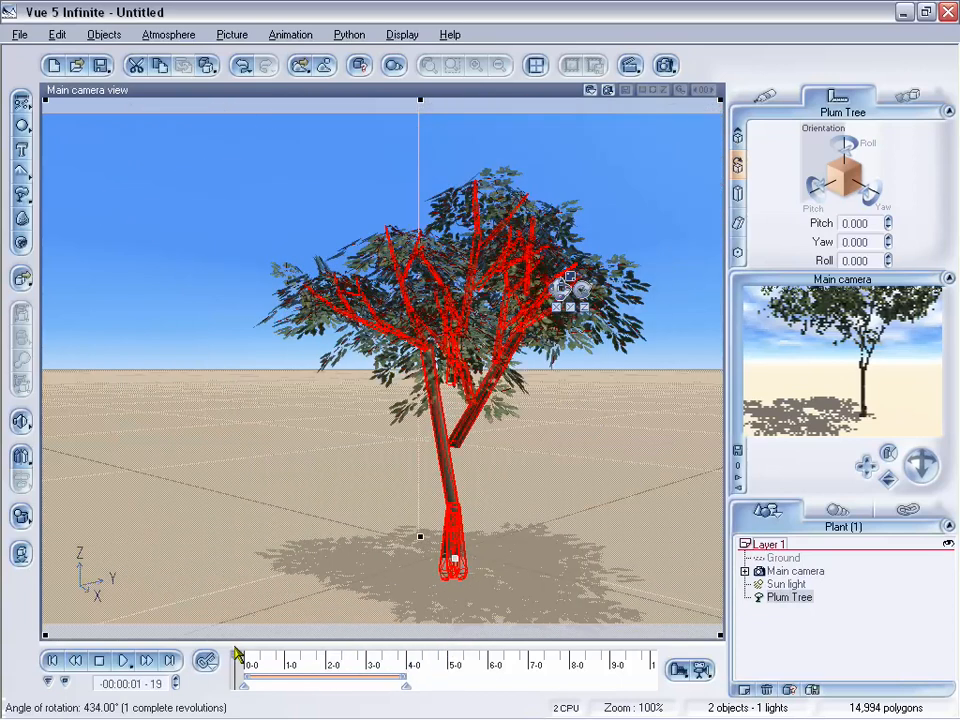
drag(237, 658, 318, 634)
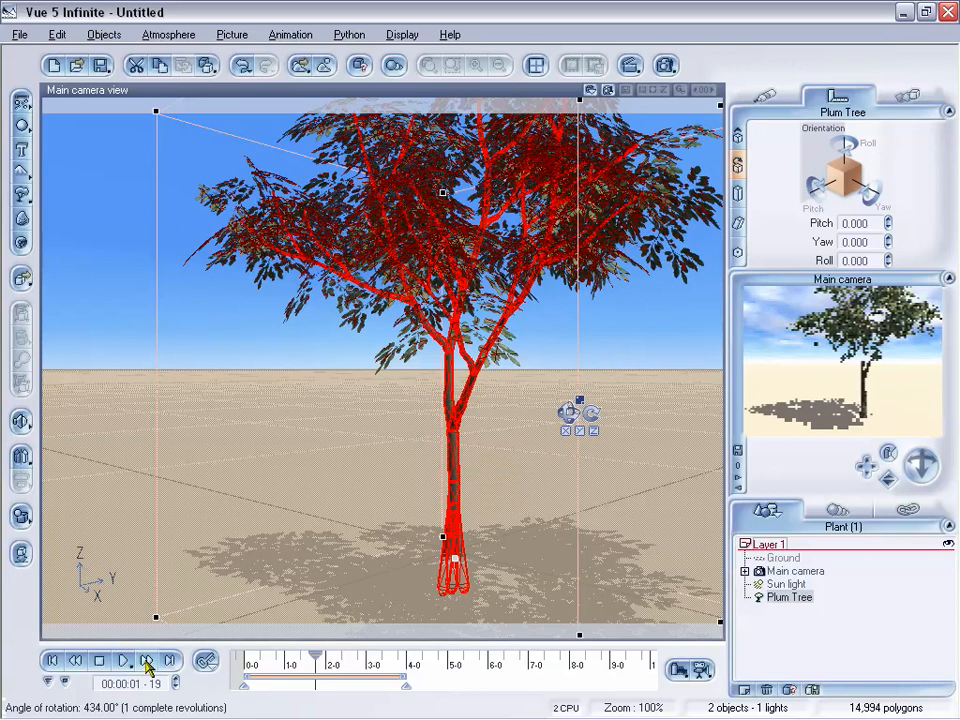
click(146, 660)
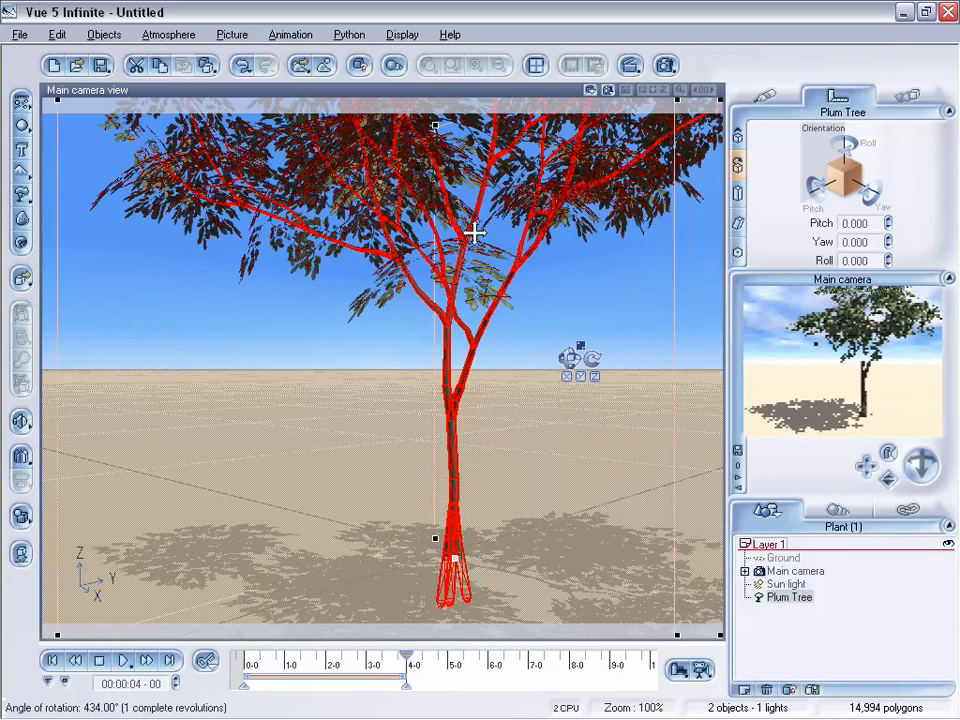
Step: At the 4-second keyframe, set the Plum Tree's overall leaf color to Red 150, Green 137, Blue 49 and apply it
double_click(474, 229)
click(700, 576)
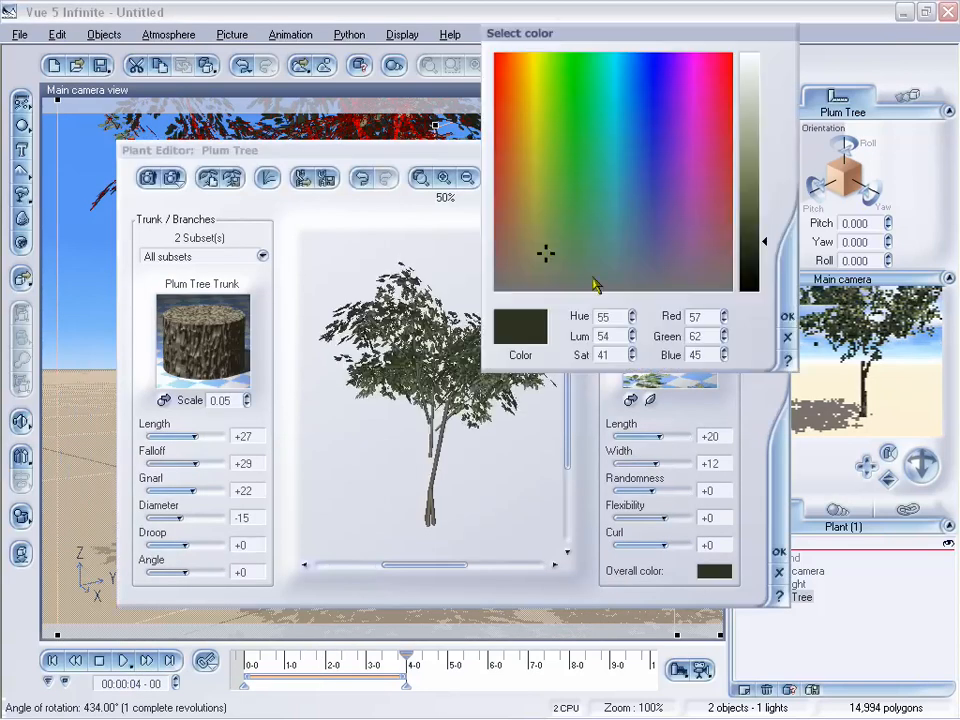
click(532, 178)
click(767, 201)
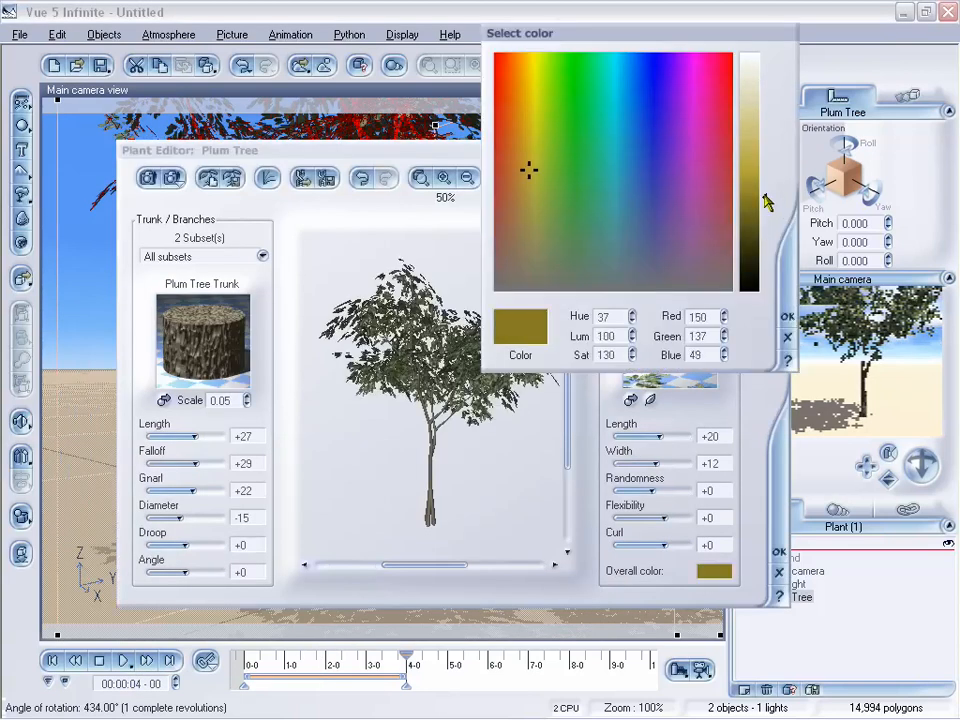
click(785, 318)
click(779, 552)
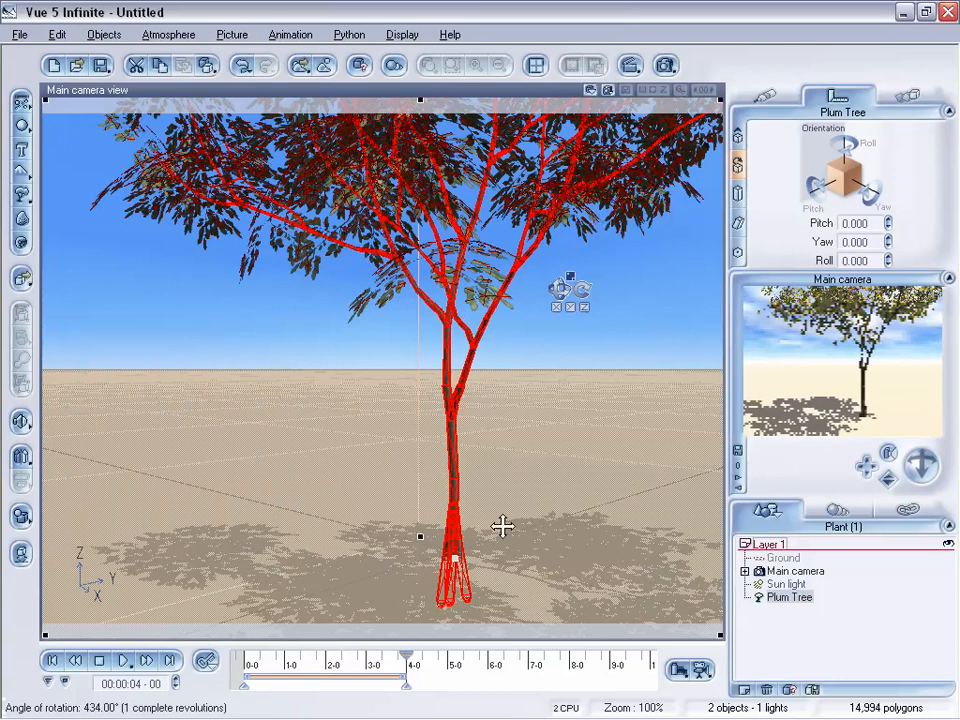
Step: Scrub the timeline from 4 seconds to the animation's start and forward to 1 second 7 frames to review the leaf color change
drag(406, 660, 311, 663)
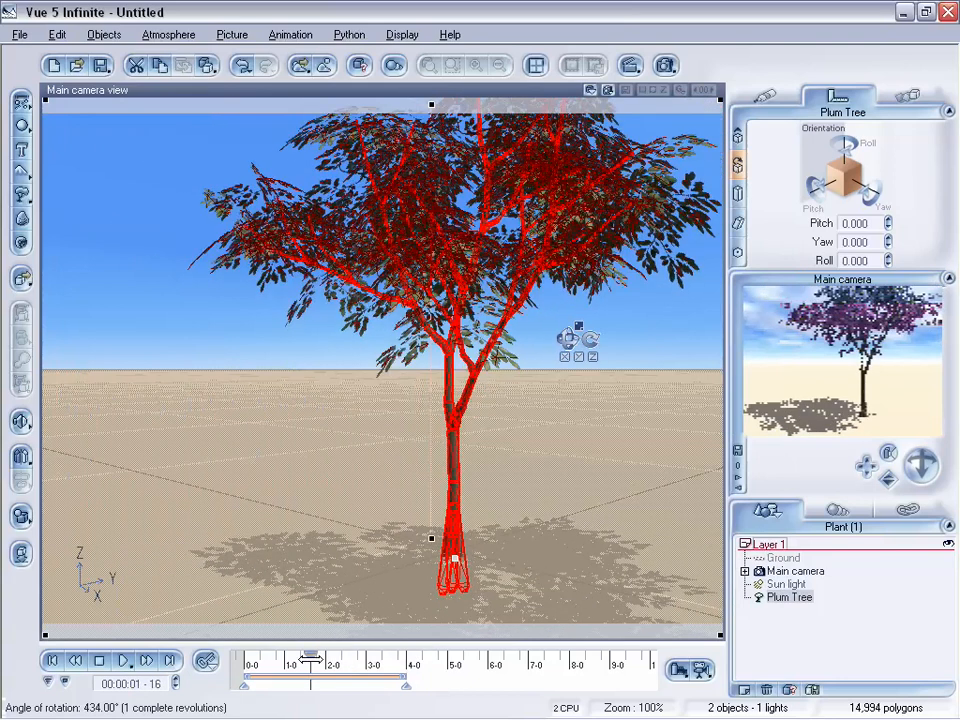
right_click(786, 310)
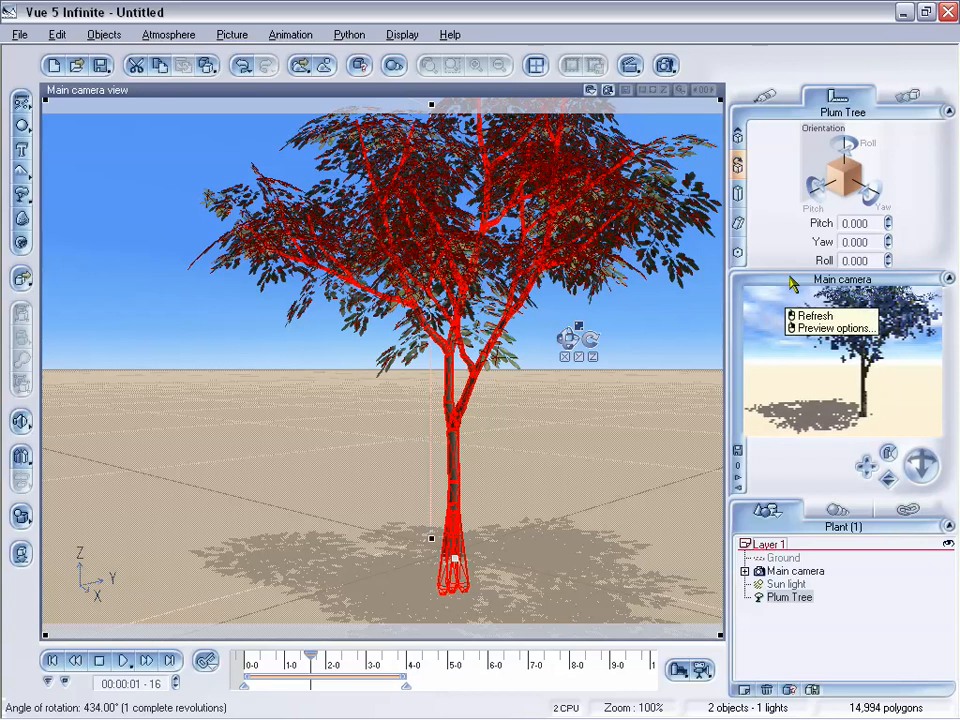
key(Escape)
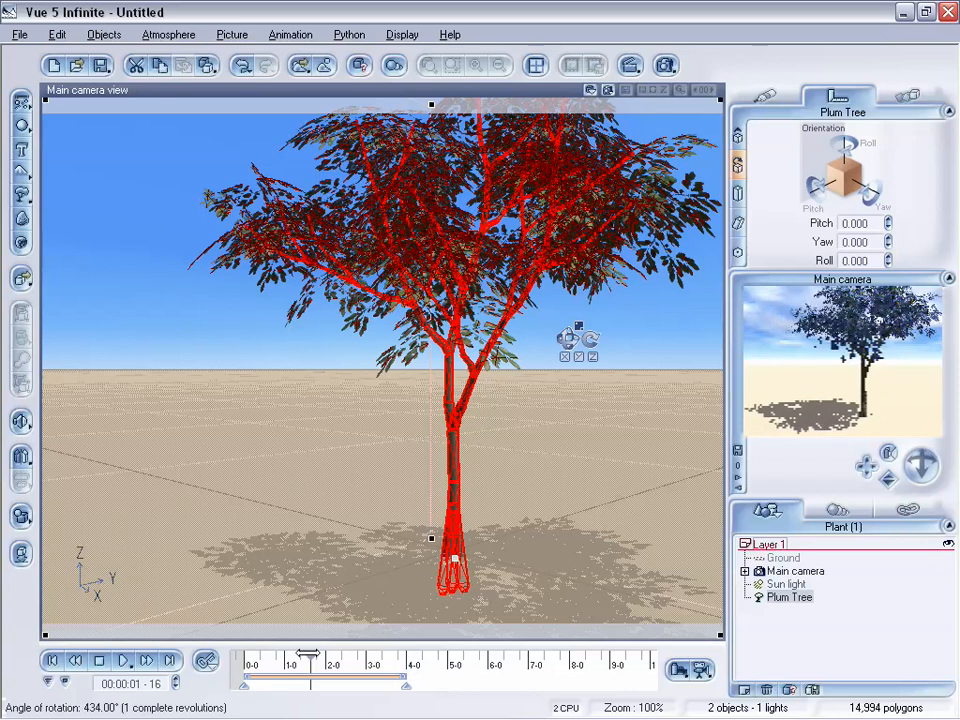
drag(311, 663, 247, 663)
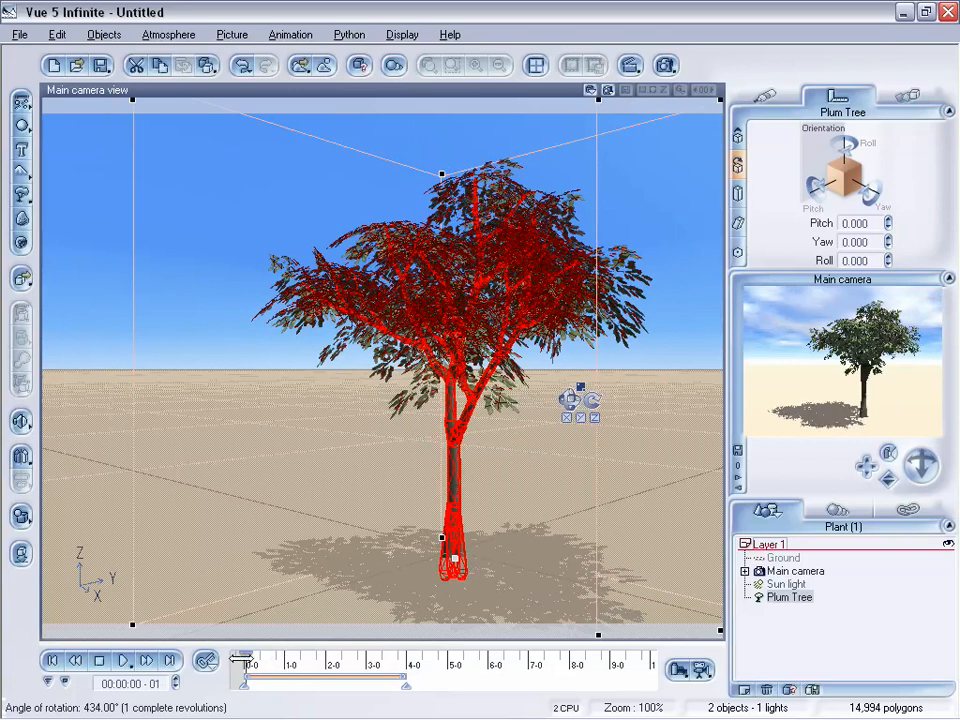
drag(248, 658, 296, 661)
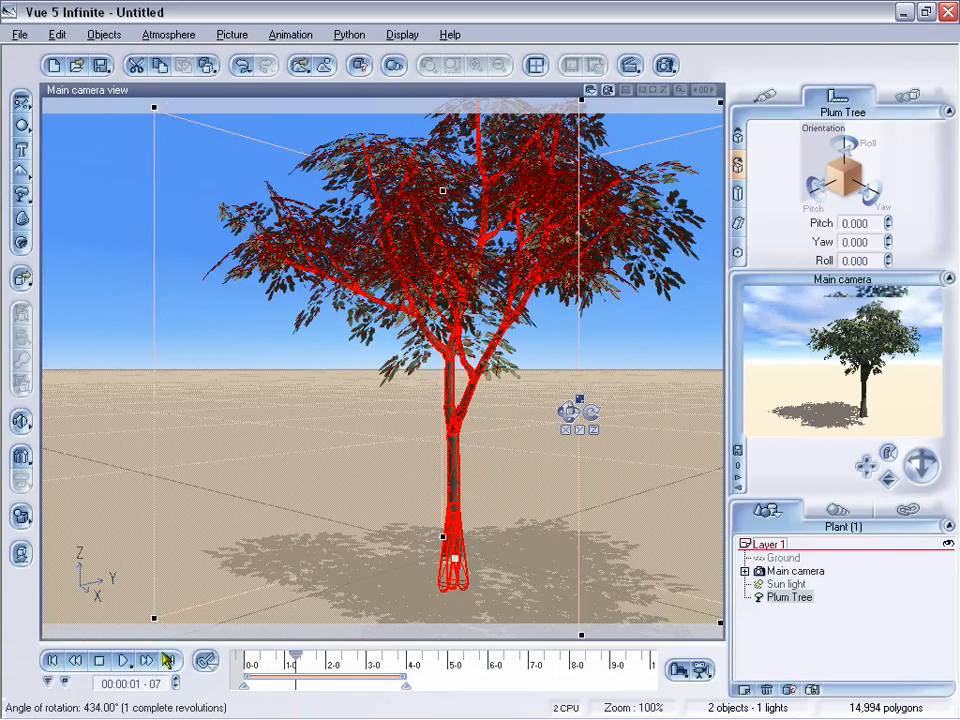
Step: Return to the 4-second keyframe and review the Plum Tree's overall leaf color in the Plant Editor
click(168, 661)
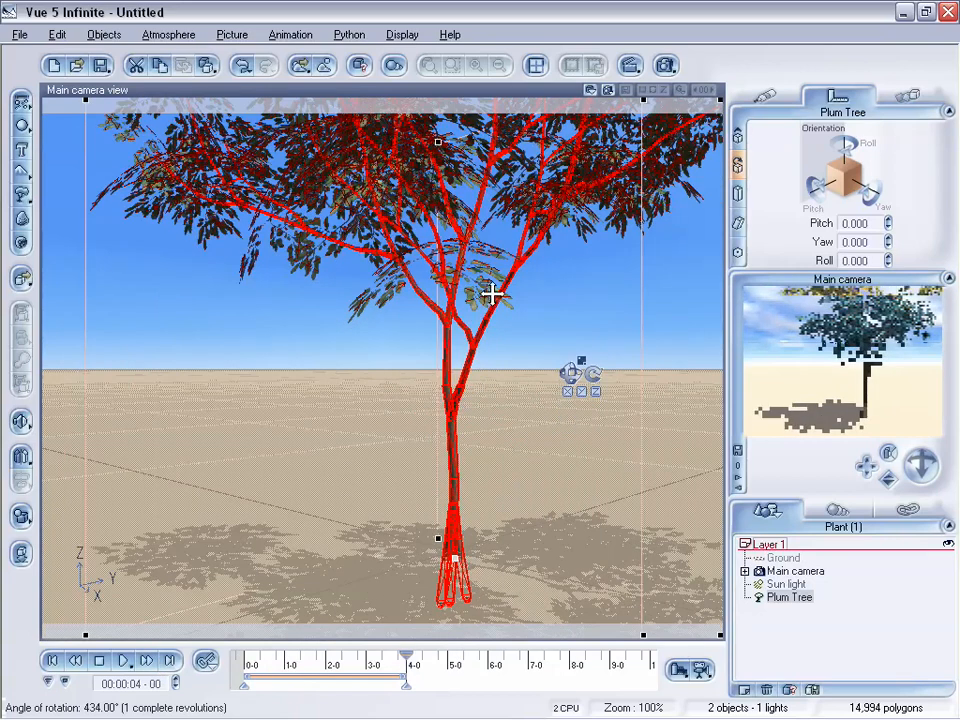
double_click(491, 293)
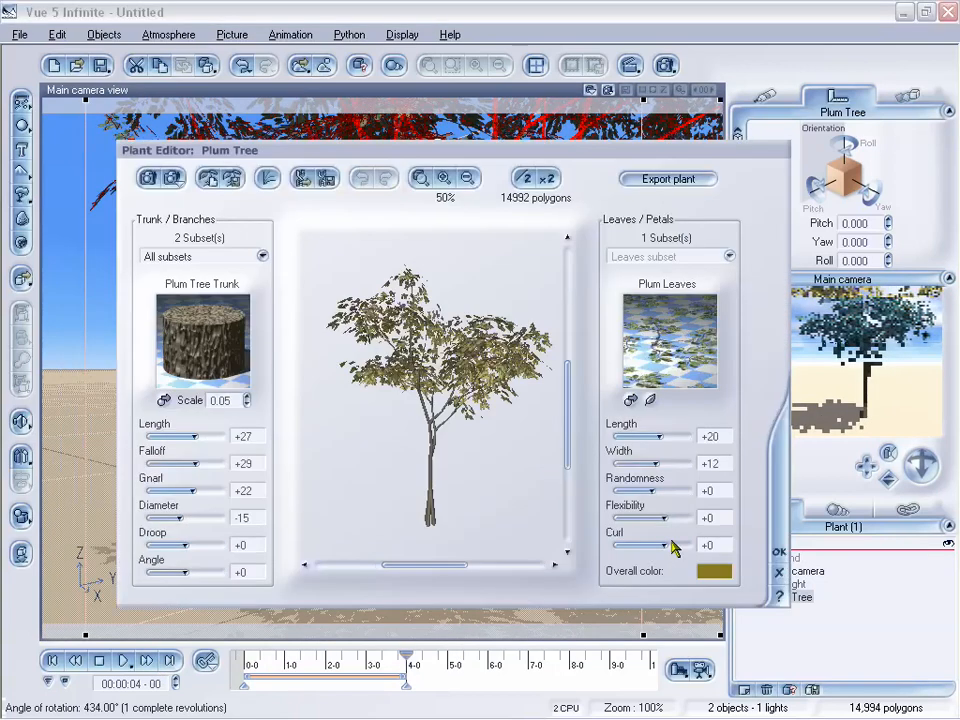
click(714, 576)
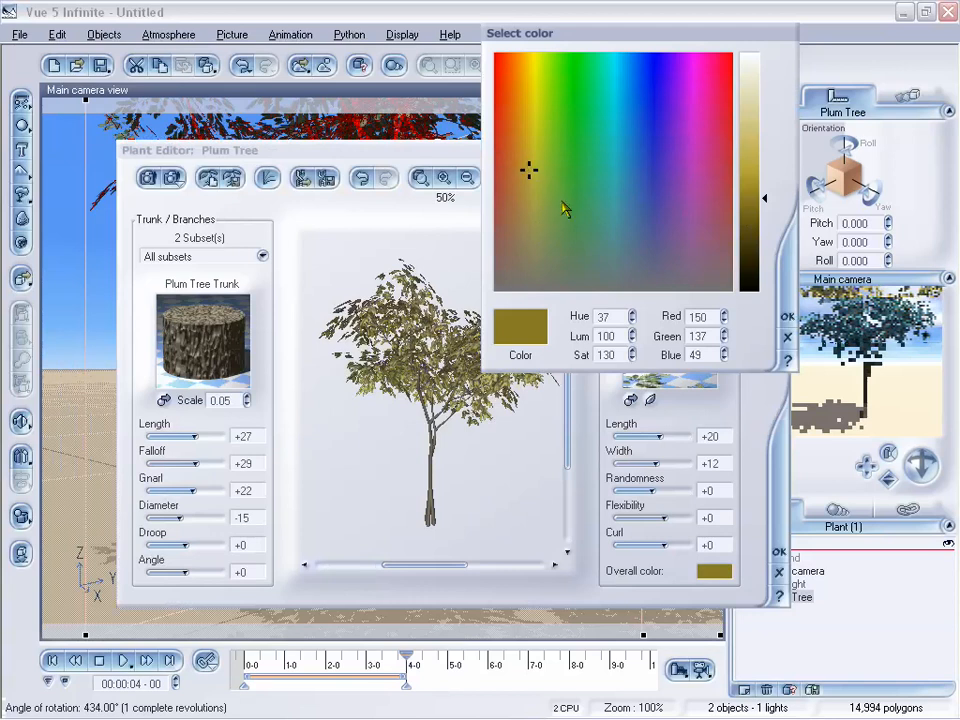
click(787, 317)
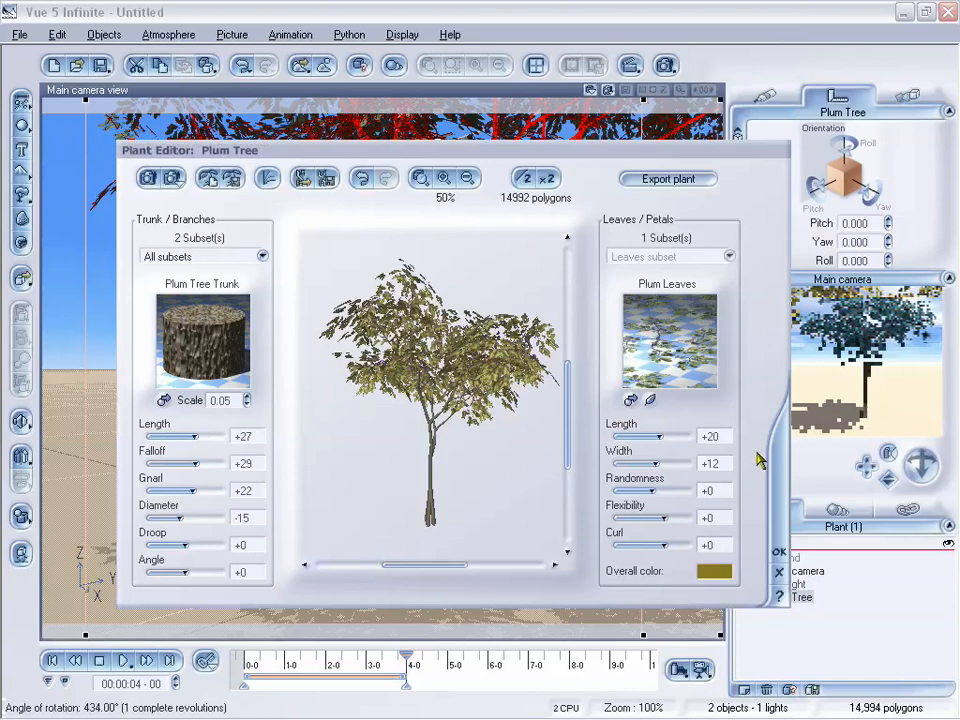
click(779, 551)
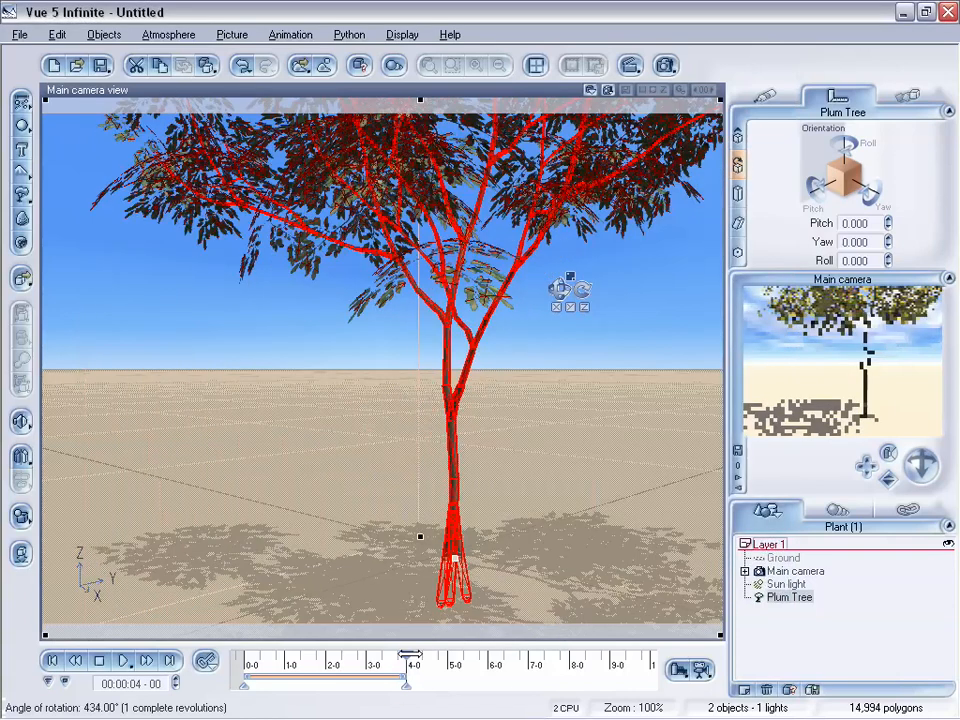
Step: Scrub to the animation's start and examine the Plum Tree's property tracks from Position through Material for keyframes
drag(407, 661, 242, 661)
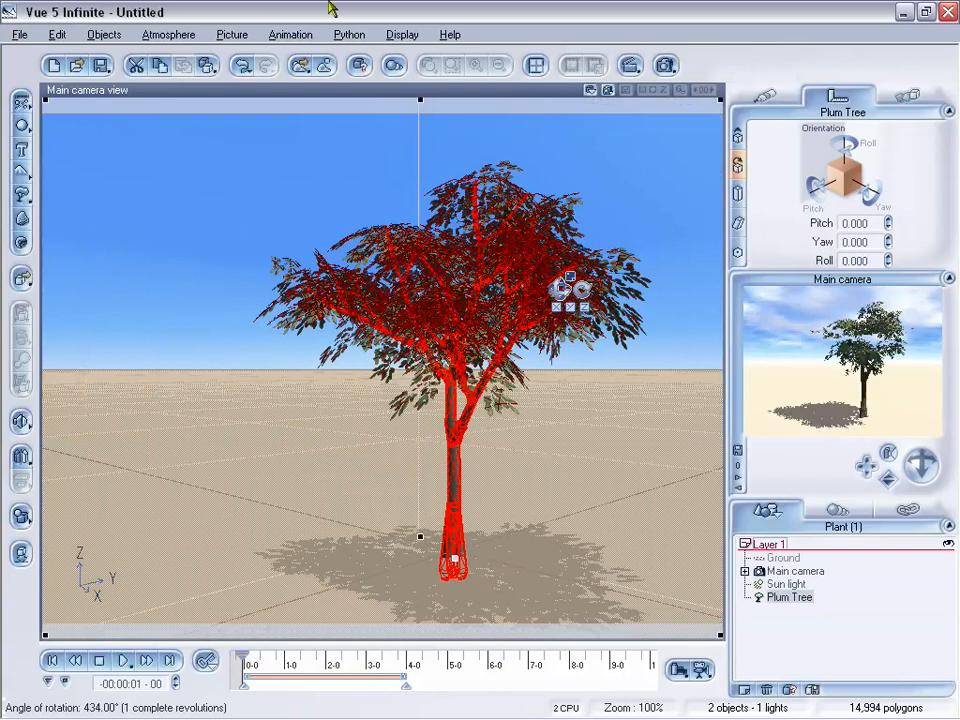
click(48, 685)
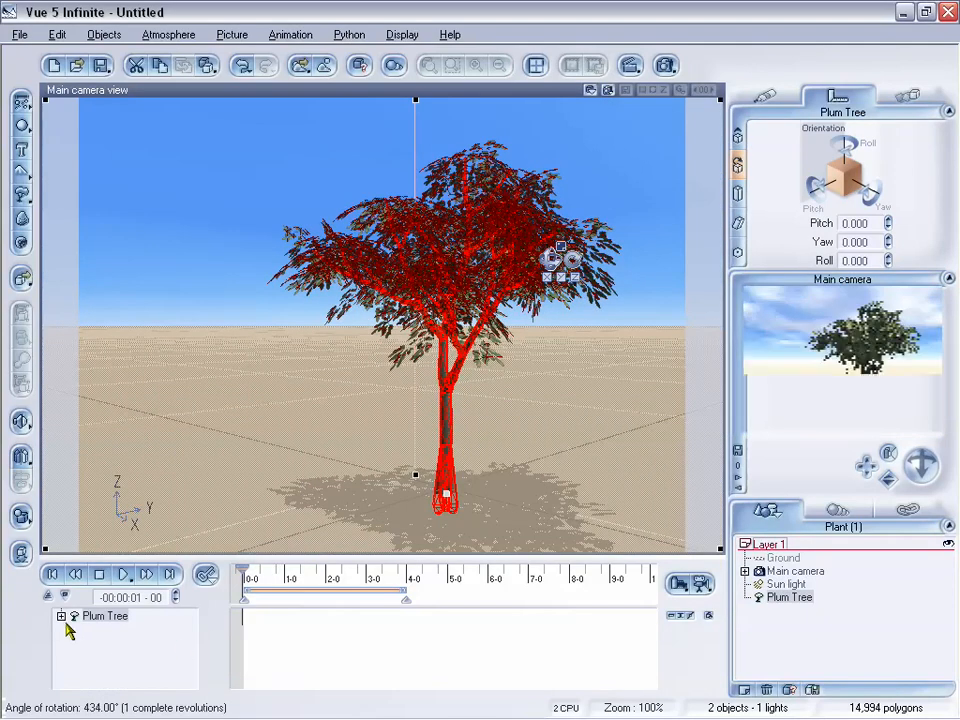
click(62, 617)
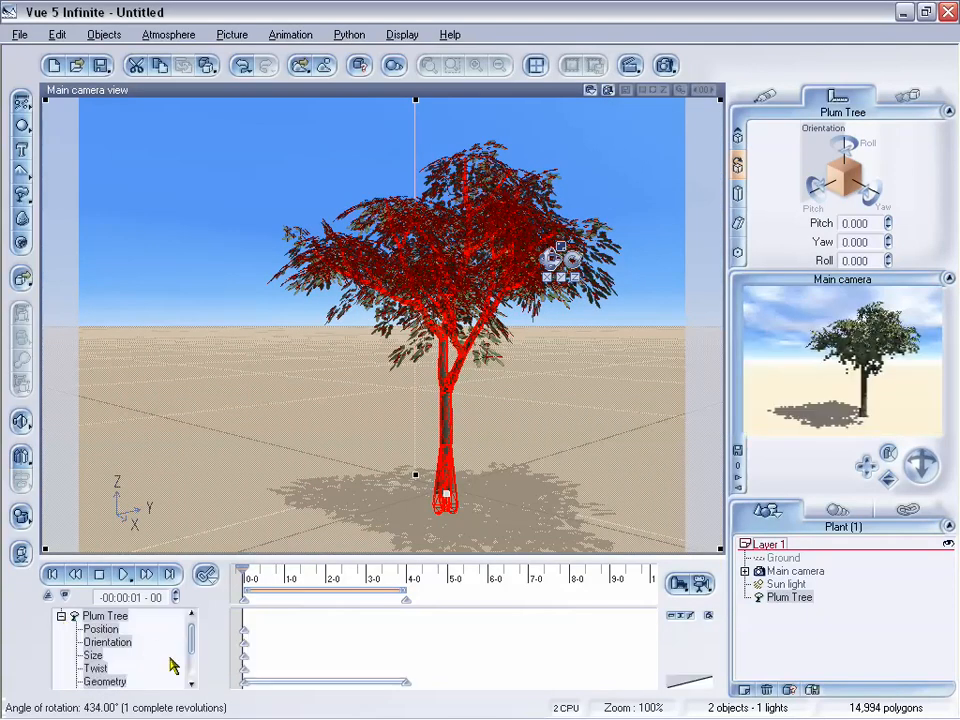
mouse_move(193, 643)
mouse_down()
mouse_move(196, 665)
mouse_move(194, 642)
mouse_up()
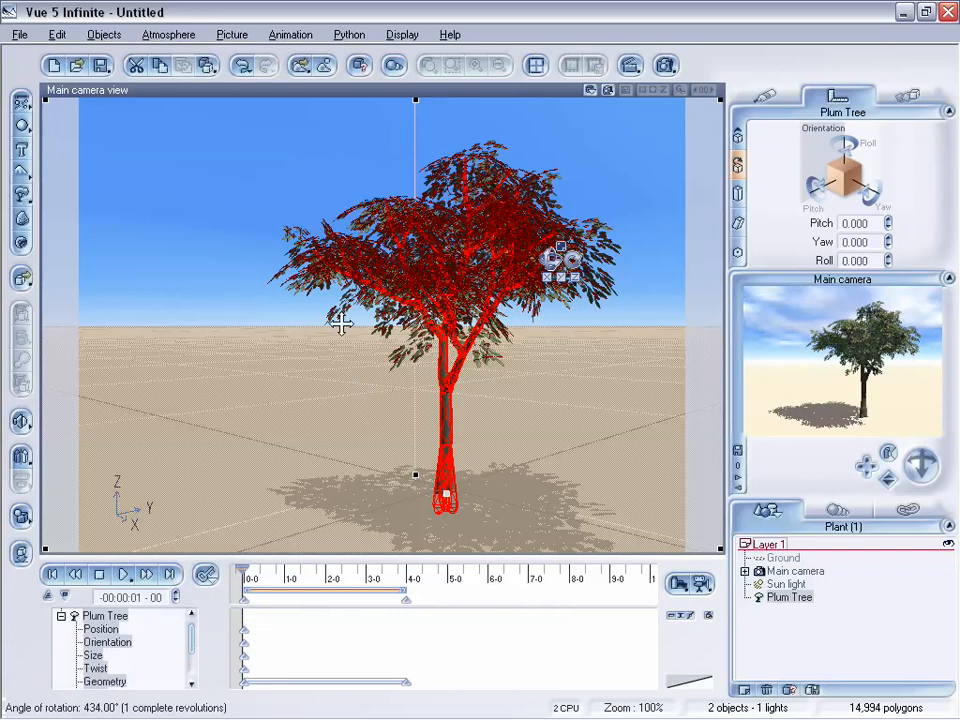
drag(192, 641, 193, 652)
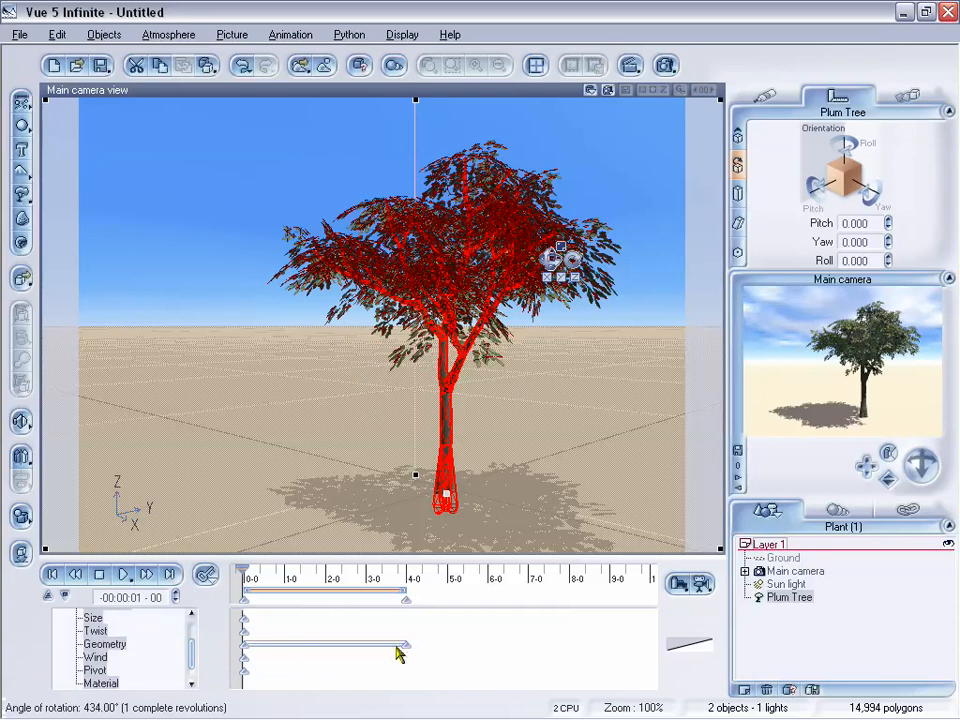
mouse_move(193, 658)
mouse_down()
mouse_move(191, 639)
mouse_move(193, 668)
mouse_up()
drag(193, 672, 170, 616)
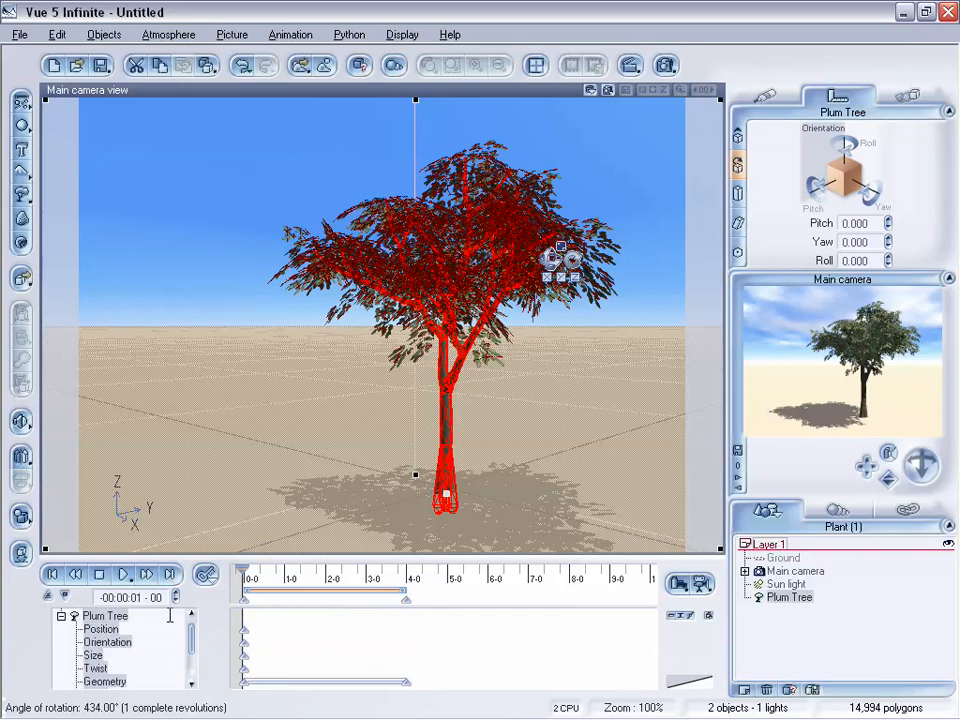
click(48, 596)
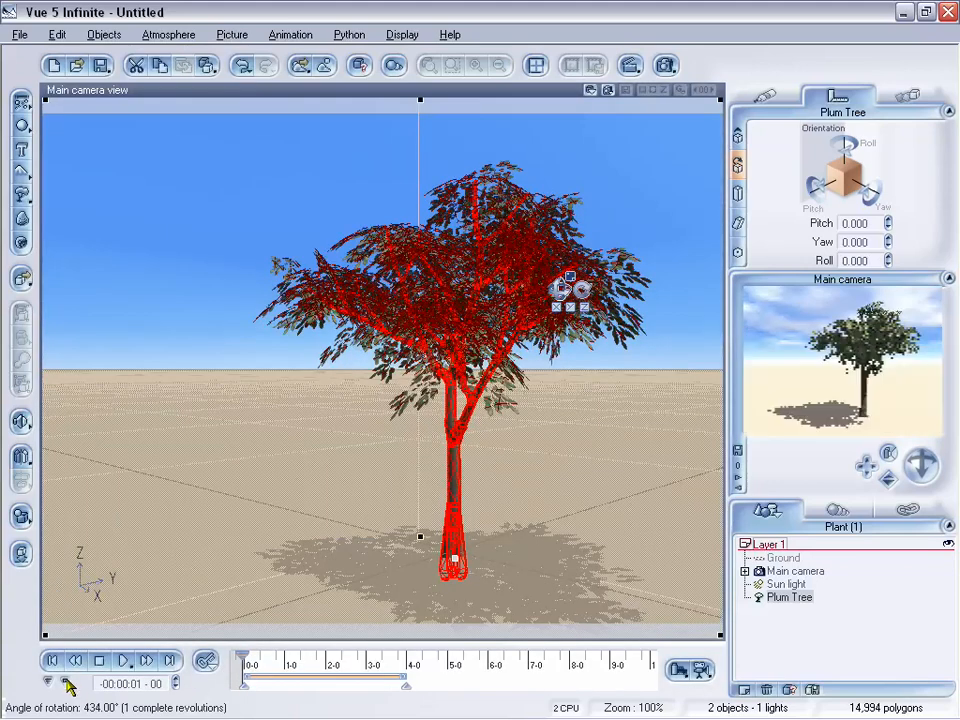
Step: Display the animation preview, scrub to 2 seconds 14 frames, and view the preview frames up to 3 seconds 10 frames
click(66, 681)
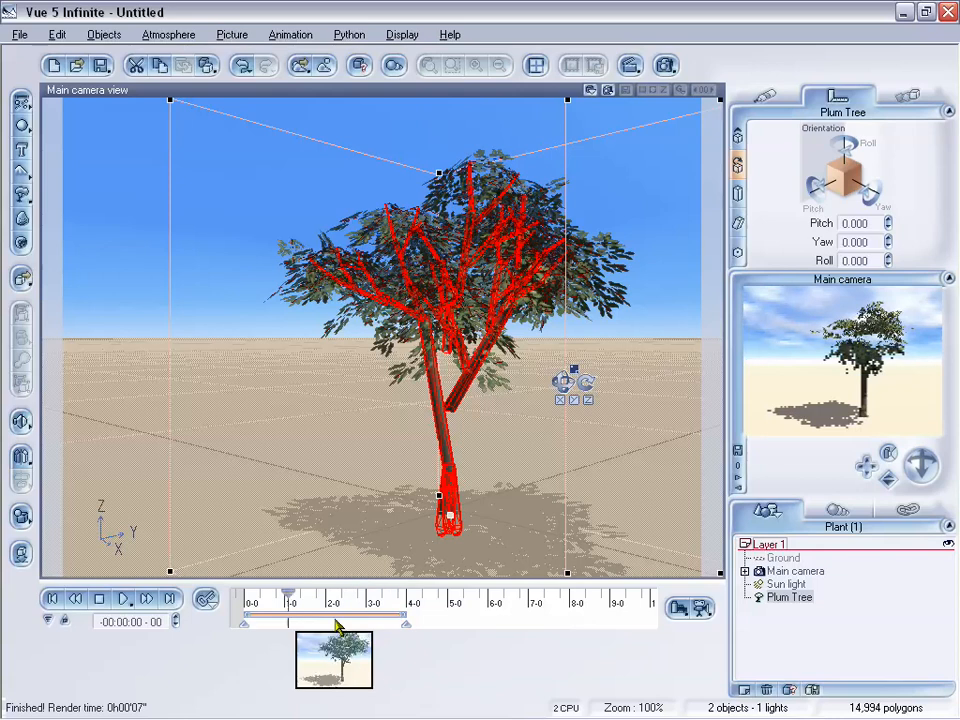
click(99, 598)
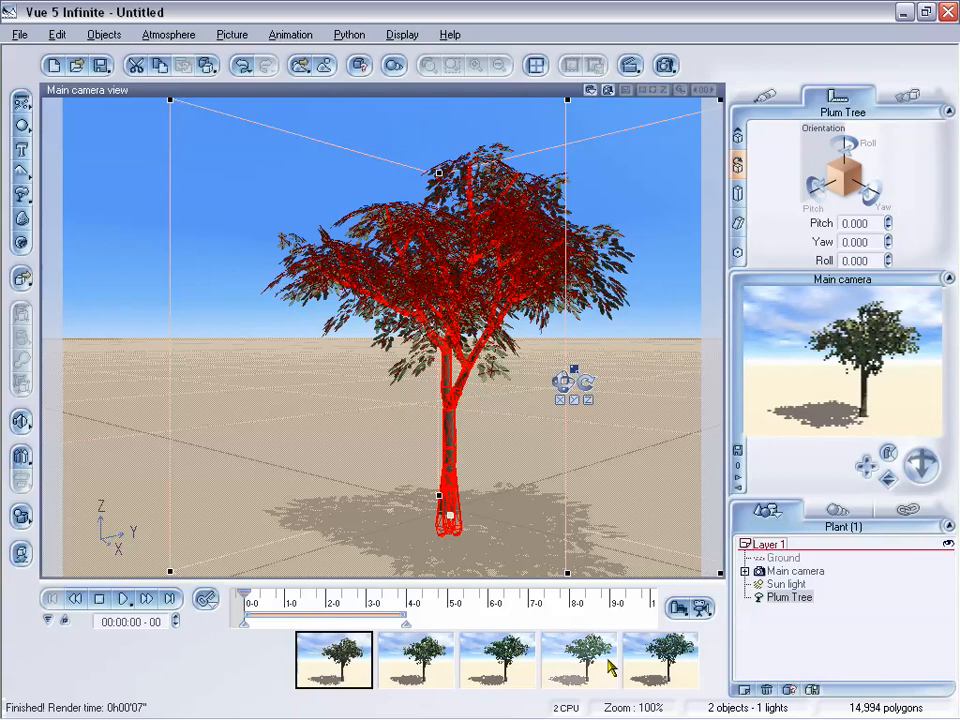
drag(245, 594, 348, 594)
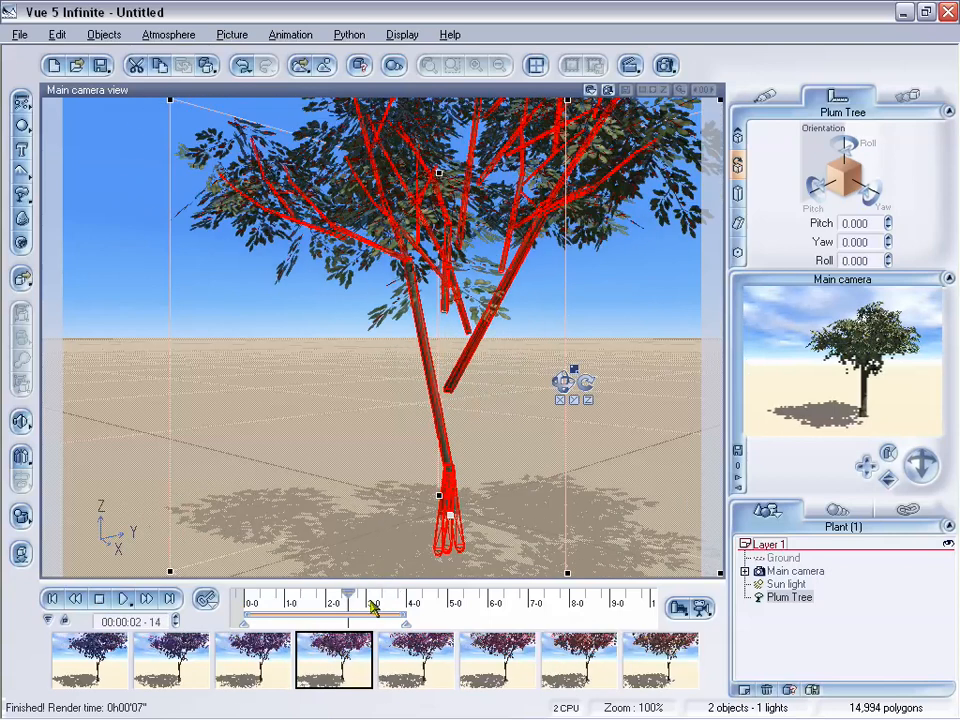
click(487, 666)
click(597, 665)
click(650, 665)
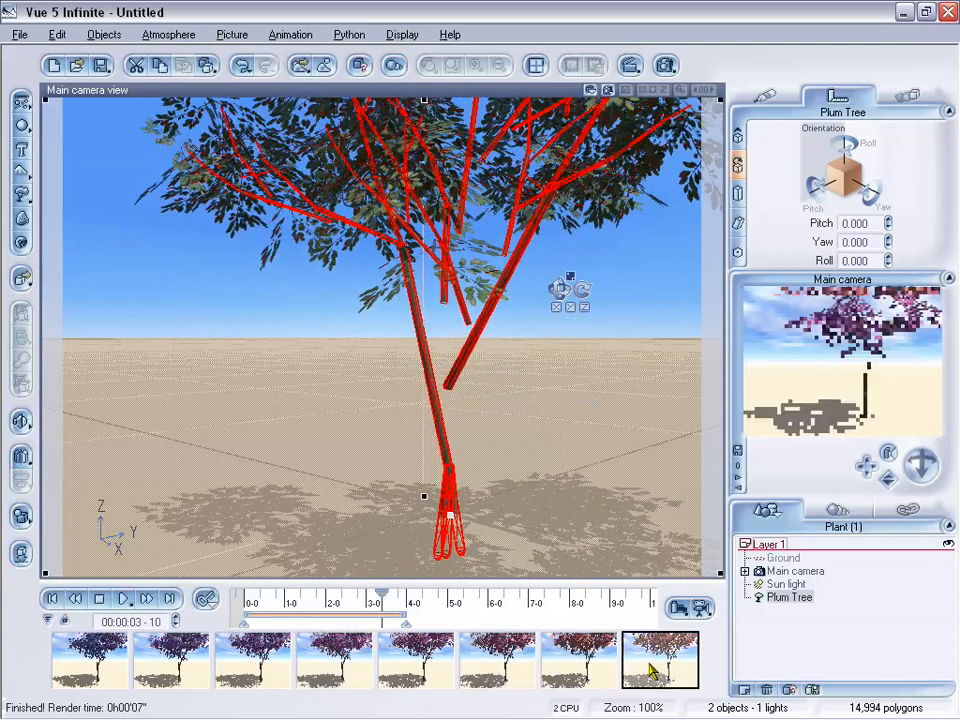
Step: Step backward through the animation preview frames to 2 seconds to review the leaf color transition
click(123, 599)
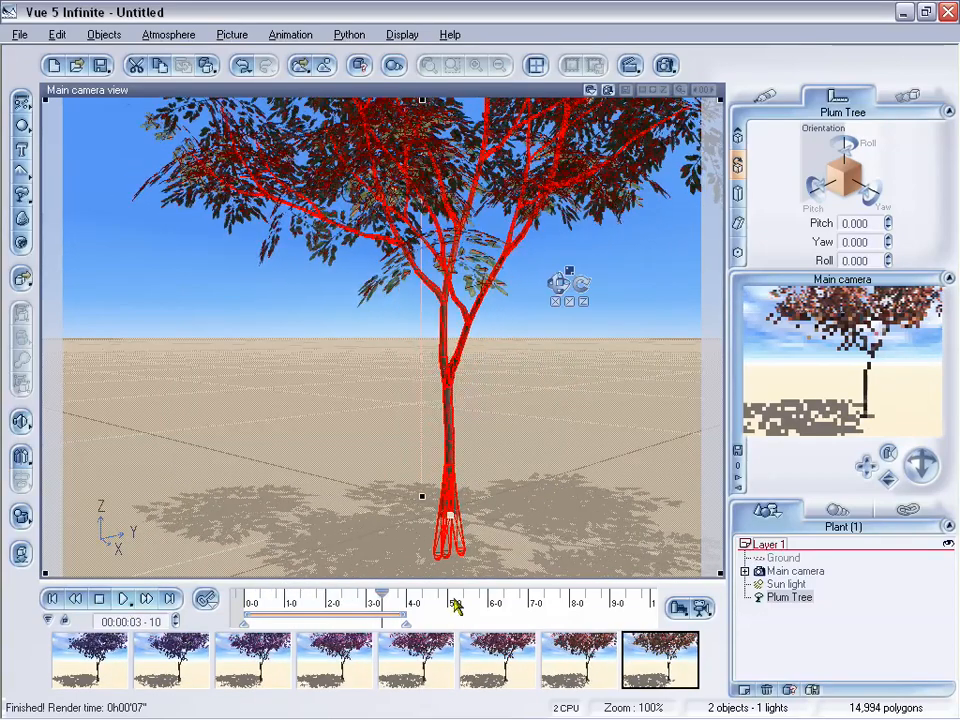
click(415, 660)
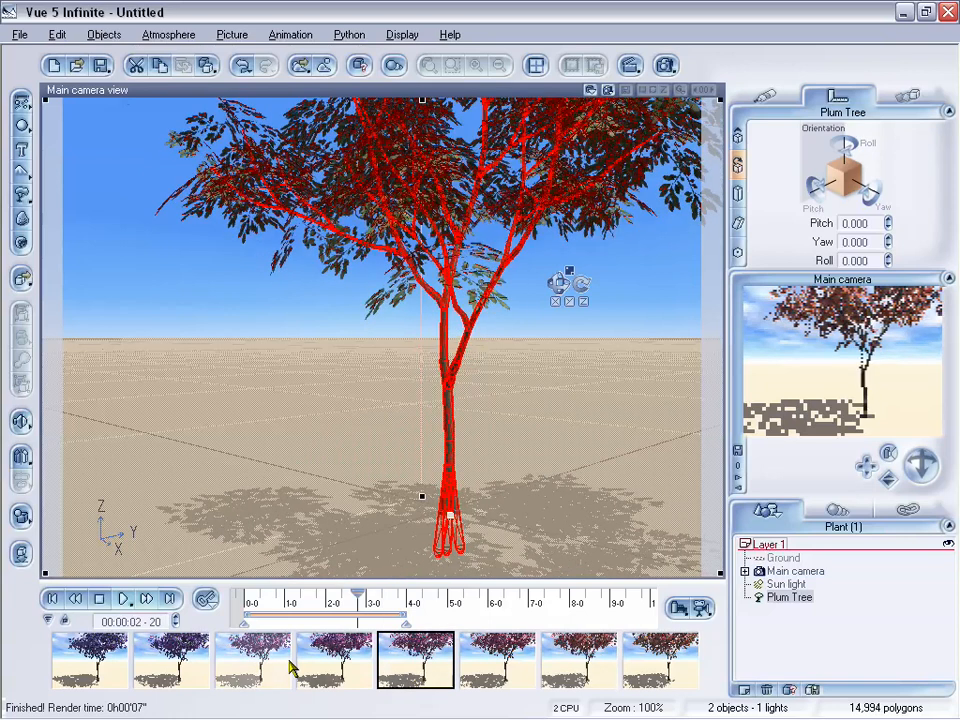
click(252, 662)
click(171, 662)
click(90, 662)
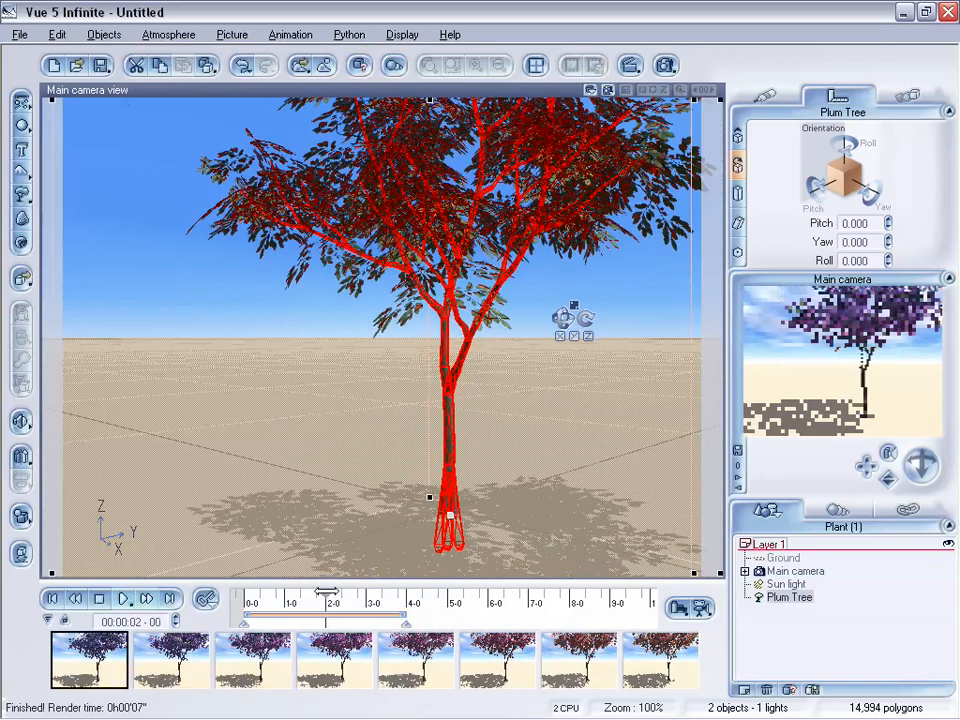
Step: Scrub back to the animation's start and step through its preview frames up to 1 second 10 frames
drag(330, 593, 257, 606)
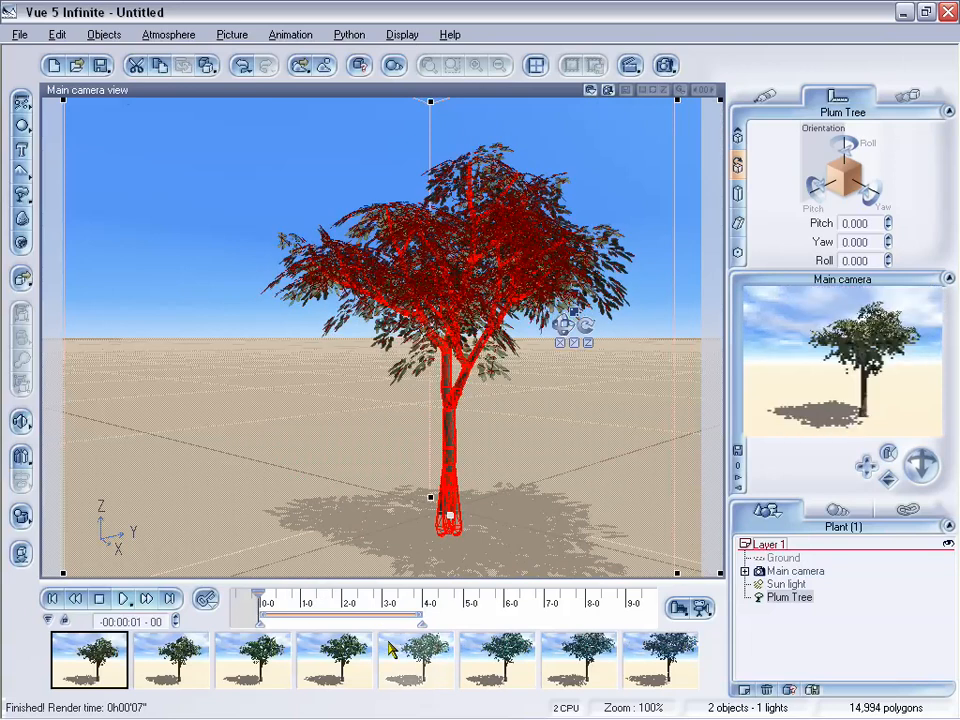
click(195, 662)
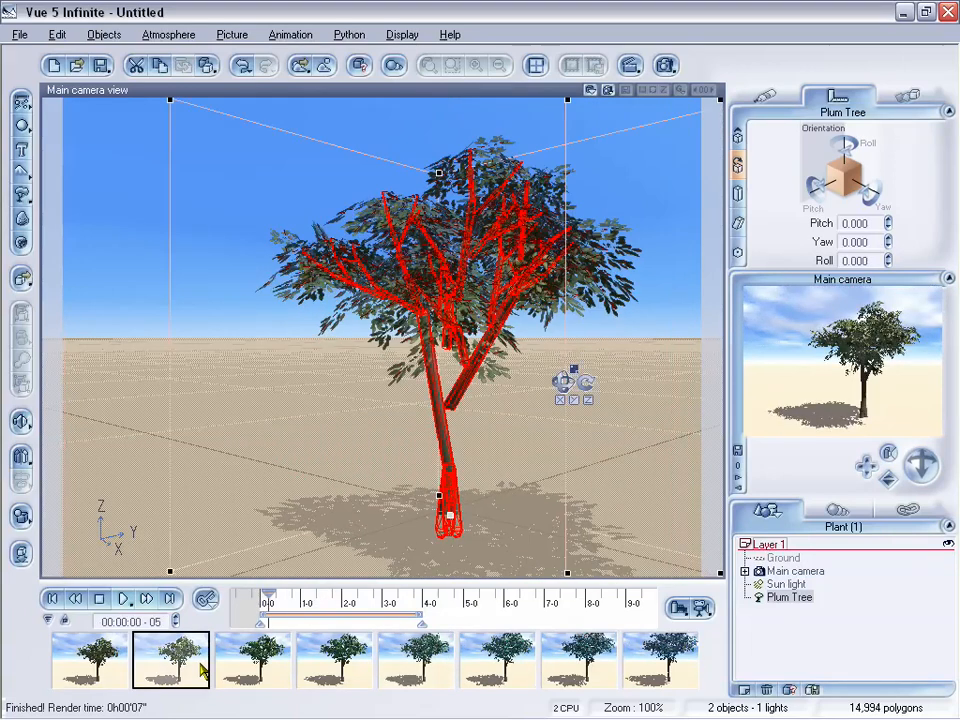
click(274, 663)
click(358, 661)
click(446, 657)
click(497, 660)
click(579, 660)
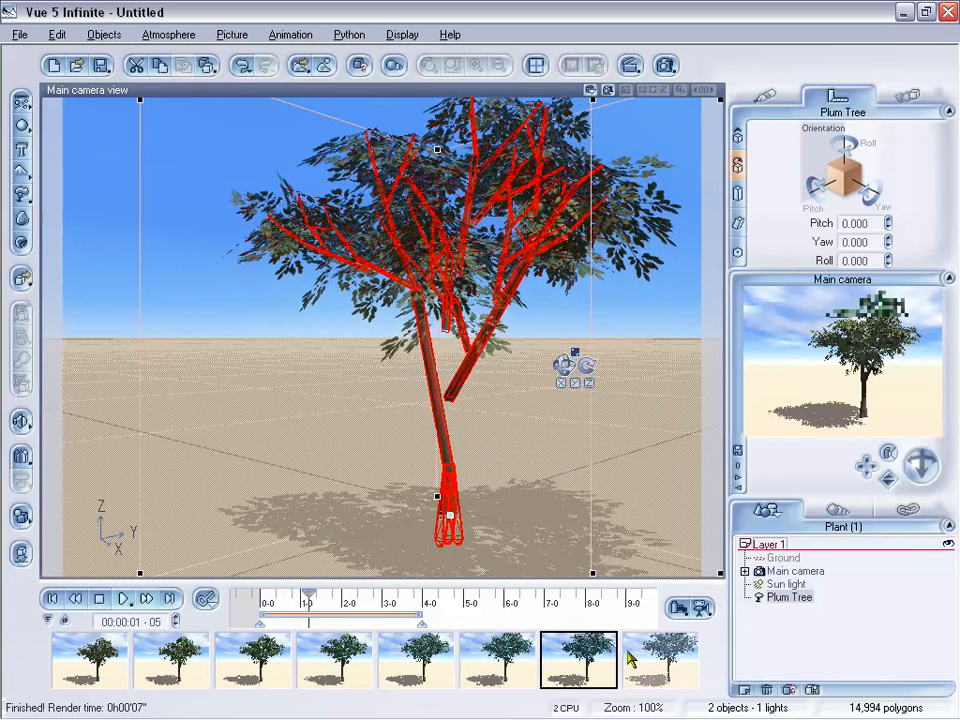
click(660, 660)
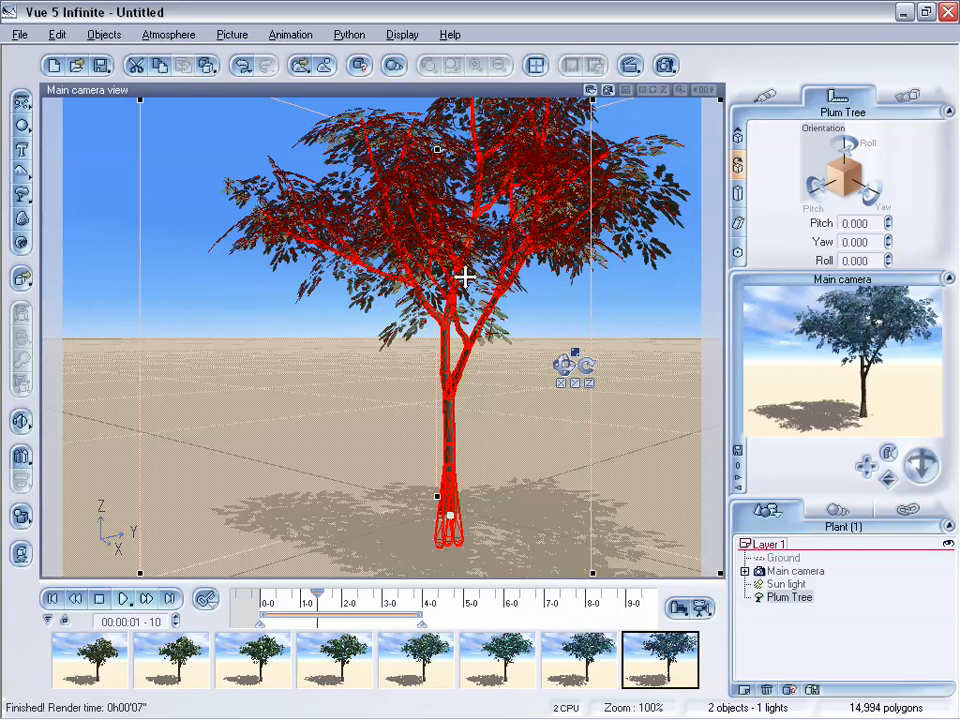
Step: Delete the Plum Tree from the scene and return the current time to 0 seconds
key(Delete)
drag(316, 608, 260, 597)
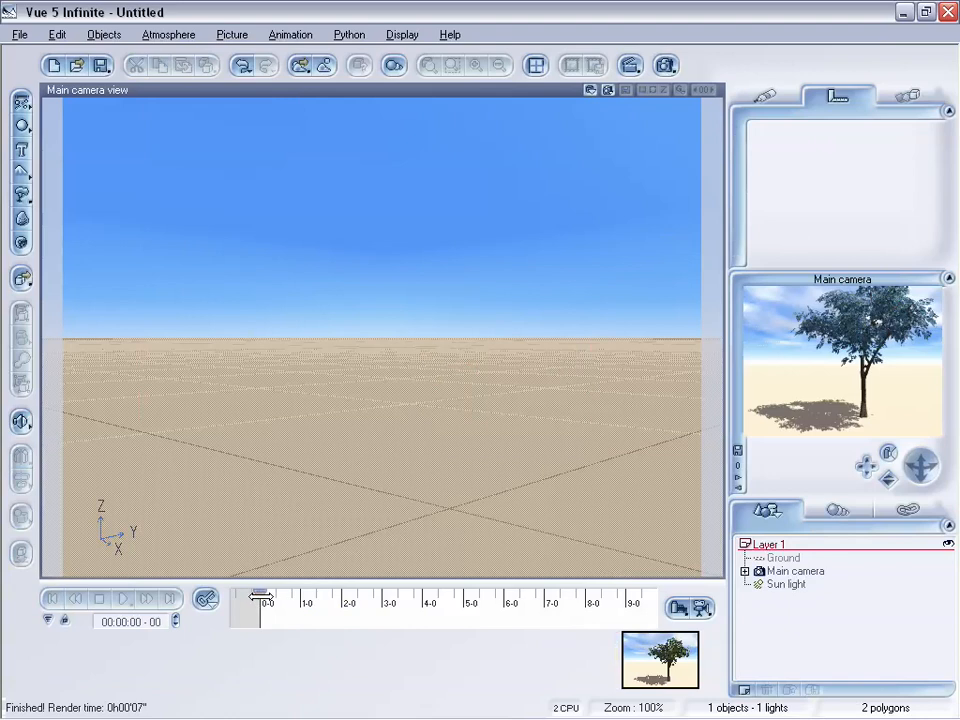
Step: Hide the animation preview while keeping the timeline displayed
click(232, 34)
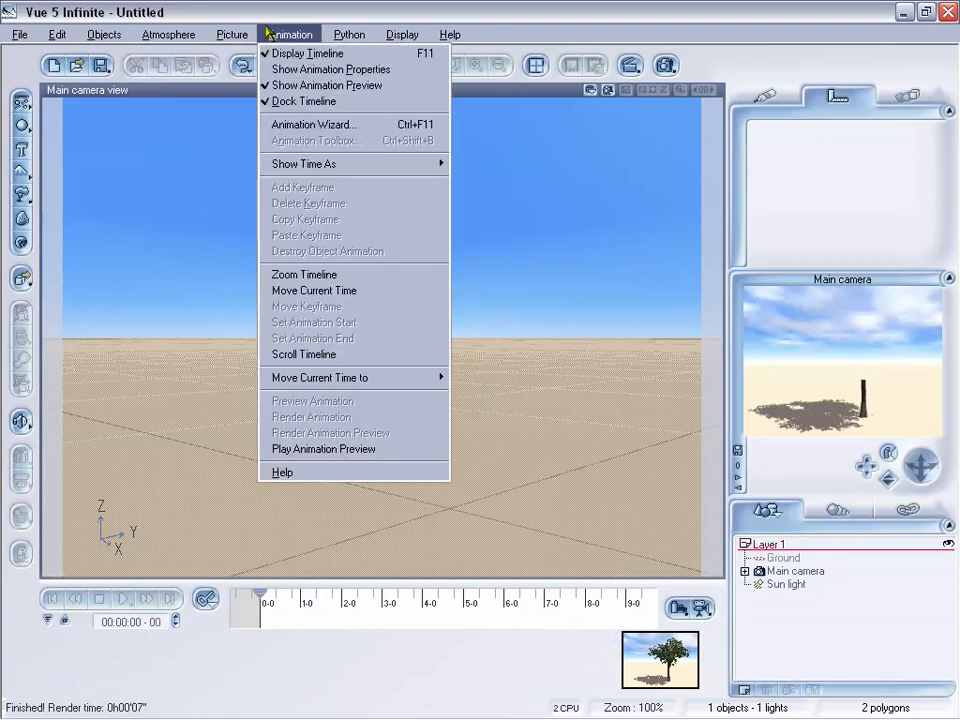
click(337, 6)
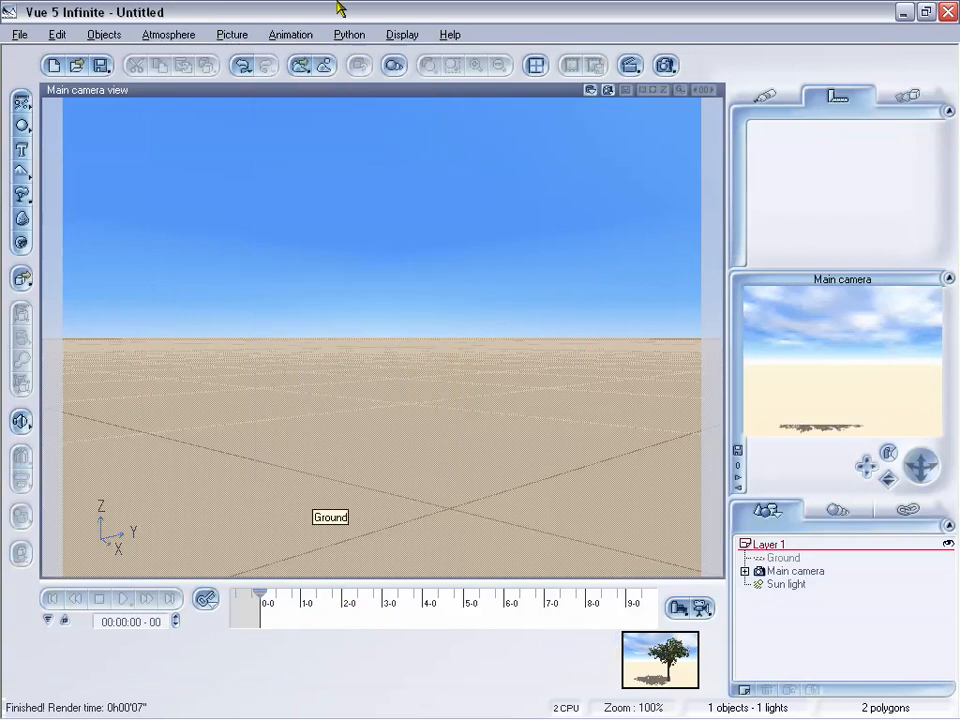
click(65, 622)
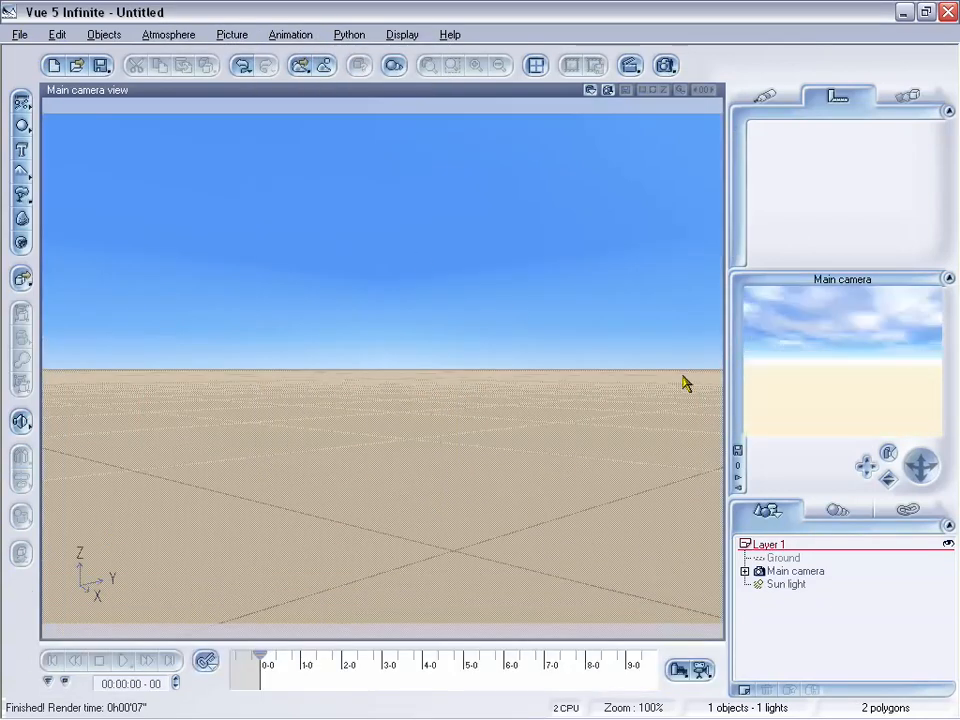
Step: Add a terrain to the scene and reposition the main camera to look down on it
click(22, 173)
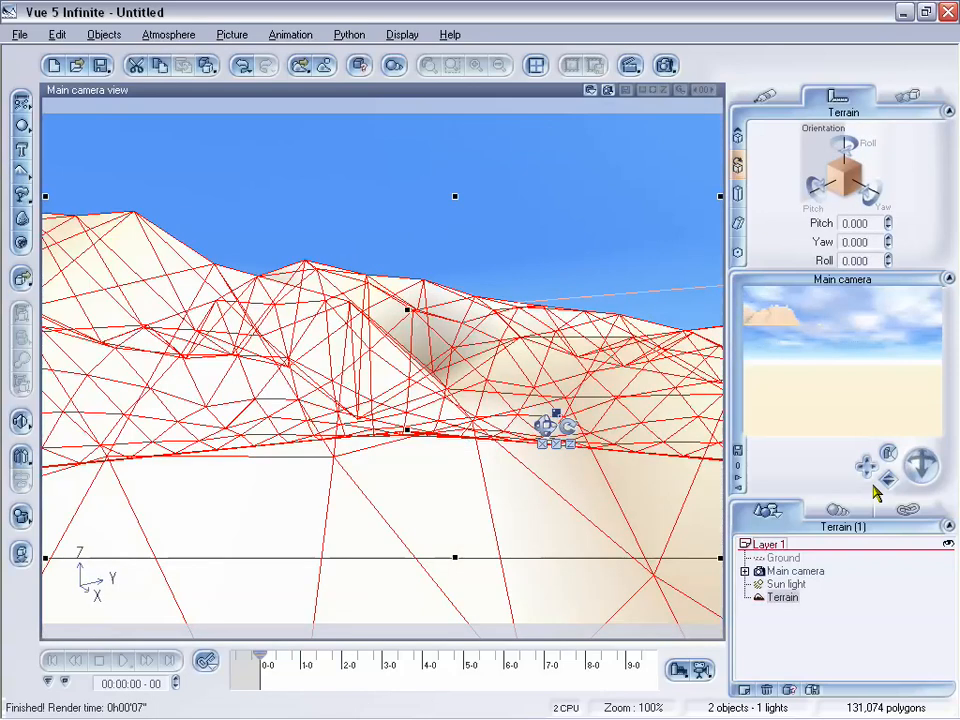
drag(888, 479, 868, 473)
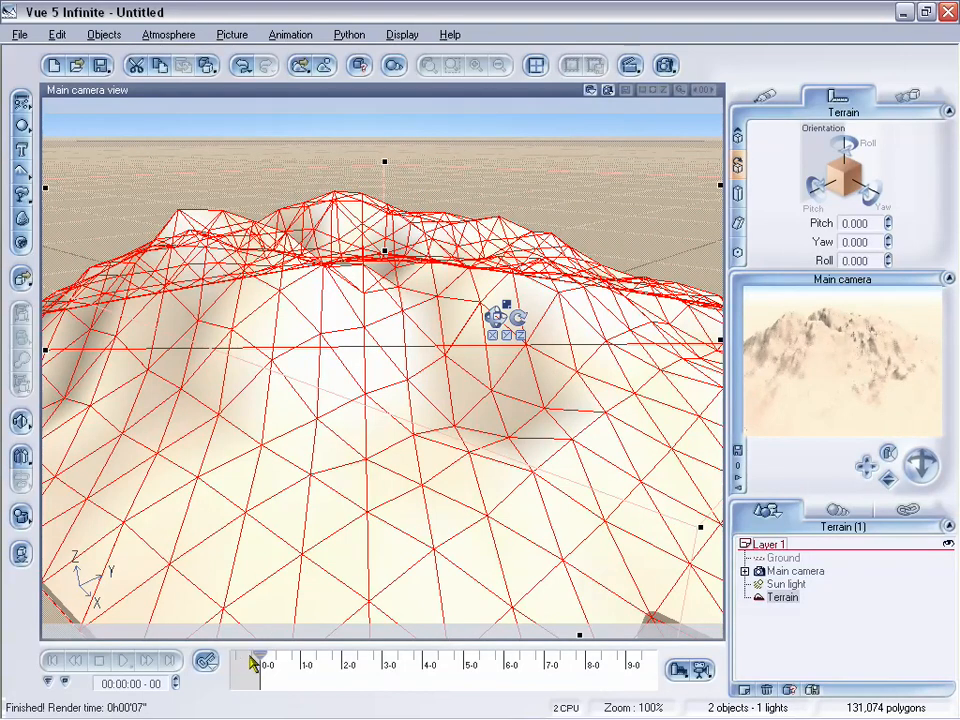
Step: Move the current time to 5 seconds and raise part of the terrain's centre in the Terrain Editor
drag(259, 656, 463, 663)
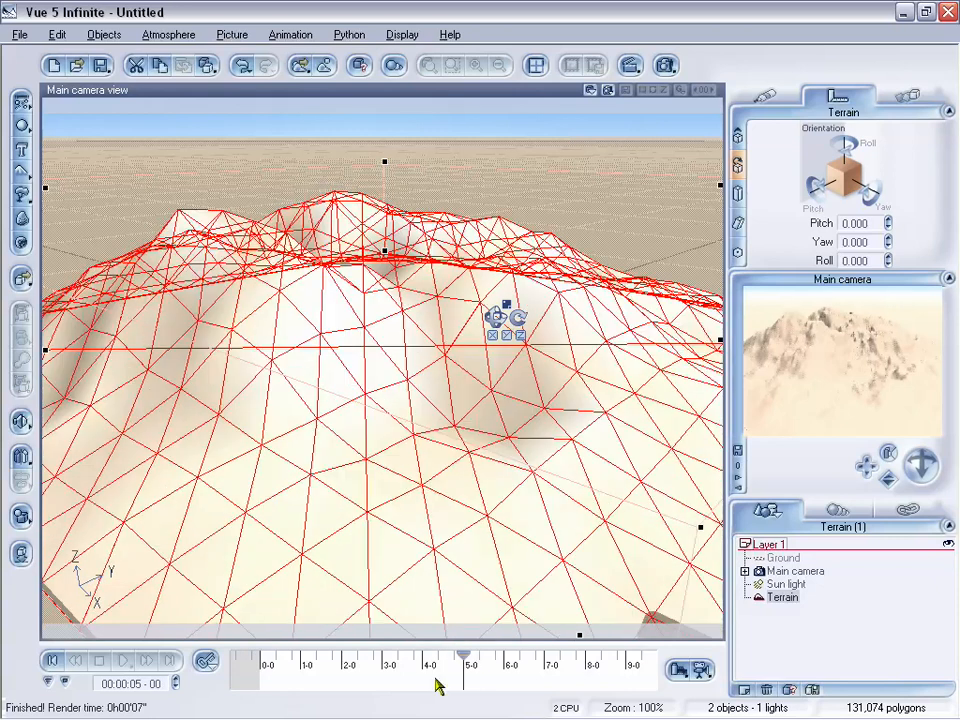
double_click(423, 470)
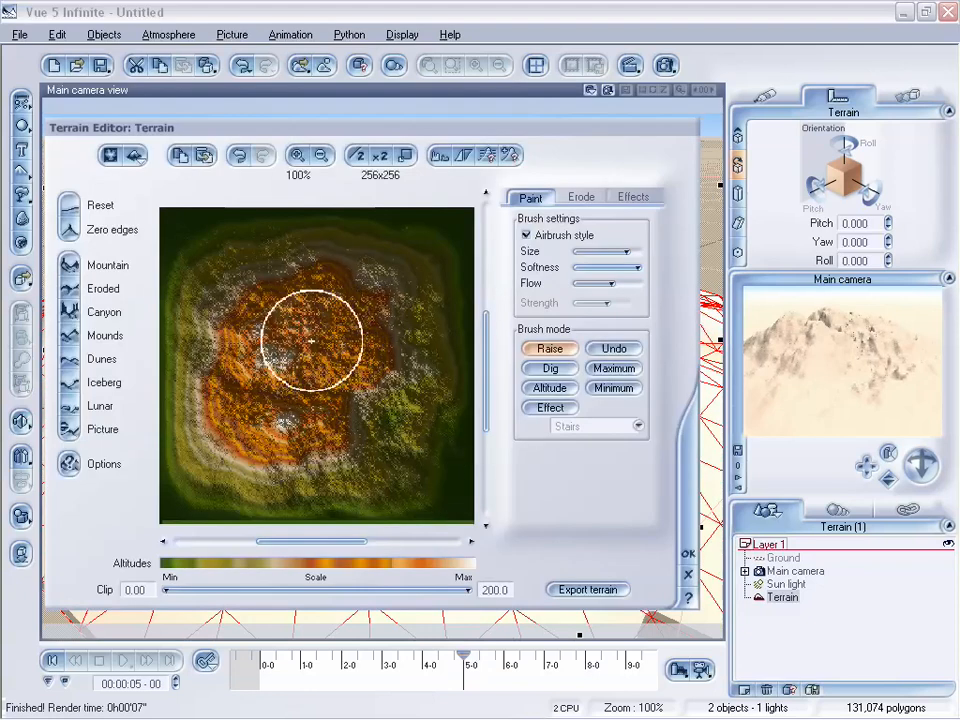
mouse_move(312, 341)
mouse_down()
mouse_move(289, 315)
mouse_move(328, 450)
mouse_move(386, 450)
mouse_move(428, 375)
mouse_up()
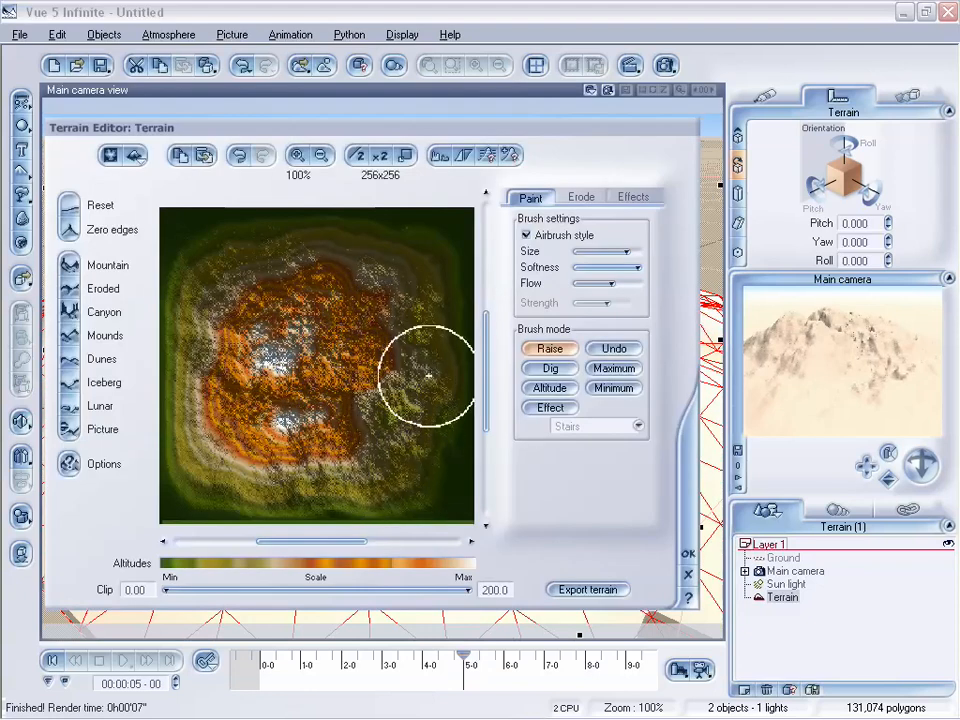
Step: Dig hollows into the terrain with a smaller, less soft brush at full flow, and accept animating its geometry
click(550, 368)
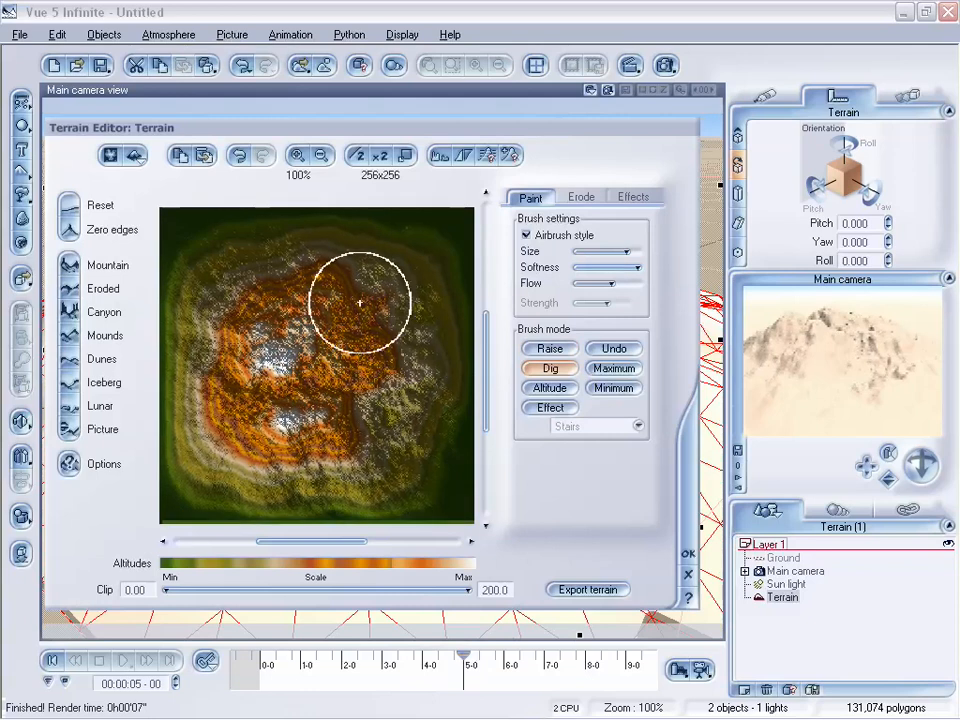
mouse_move(359, 302)
mouse_down()
mouse_move(300, 343)
mouse_move(208, 343)
mouse_move(205, 370)
mouse_up()
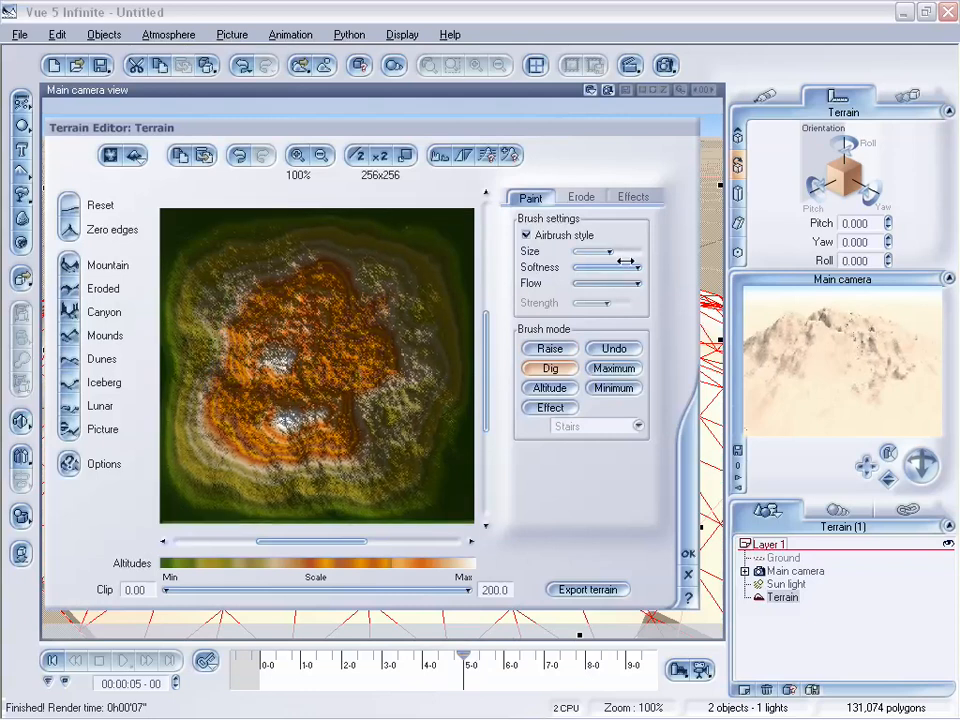
drag(625, 261, 602, 267)
mouse_move(317, 304)
mouse_down()
mouse_move(304, 276)
mouse_move(250, 352)
mouse_move(272, 343)
mouse_move(257, 311)
mouse_move(238, 444)
mouse_move(255, 392)
mouse_move(348, 296)
mouse_move(369, 336)
mouse_move(362, 369)
mouse_move(424, 326)
mouse_move(401, 334)
mouse_move(422, 426)
mouse_up()
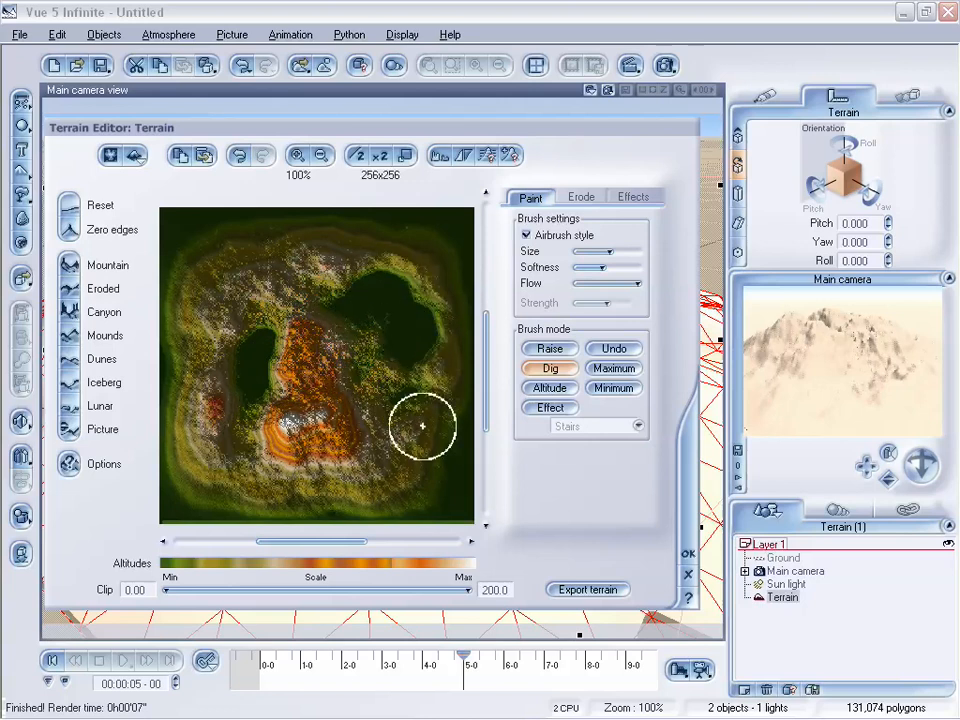
click(689, 555)
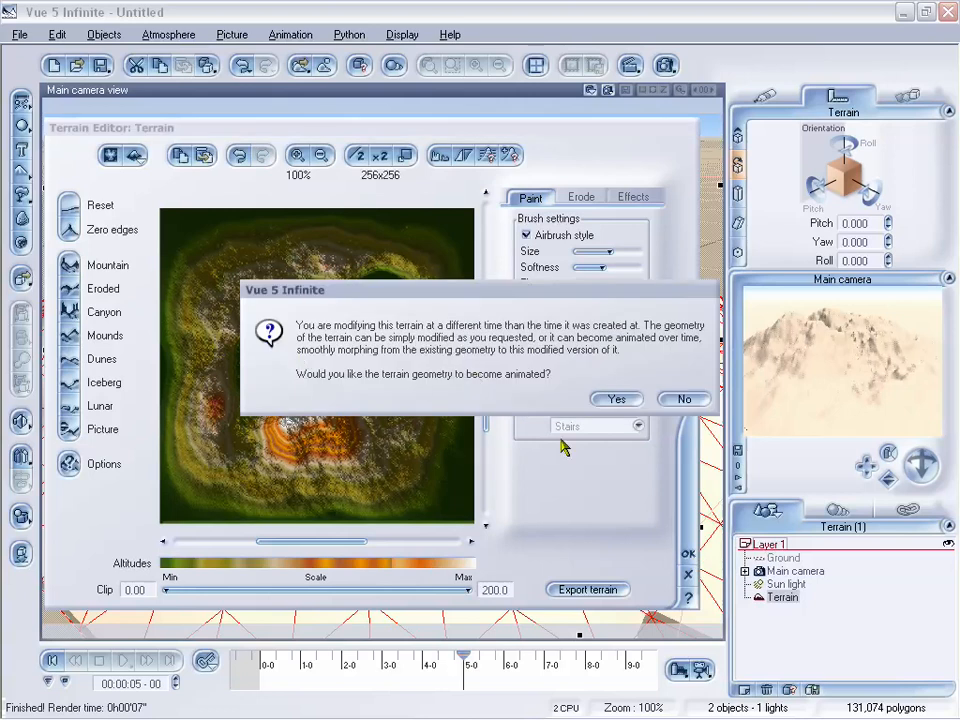
click(616, 399)
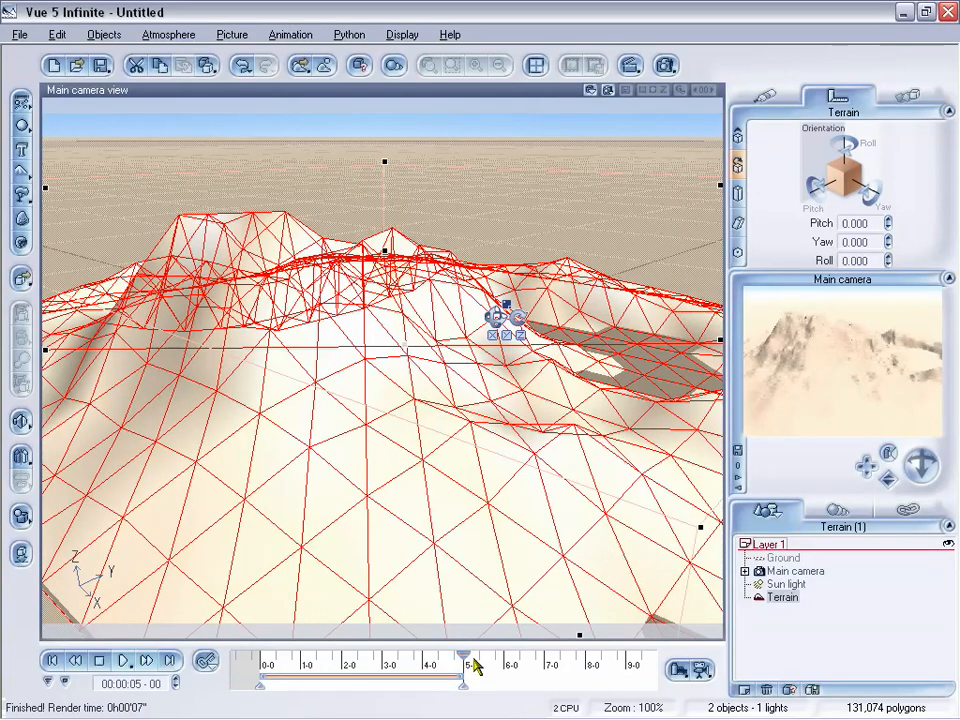
Step: Move to 2 seconds 14 frames and dig further hollows into the terrain to add an intermediate shape
drag(463, 660, 364, 655)
double_click(402, 557)
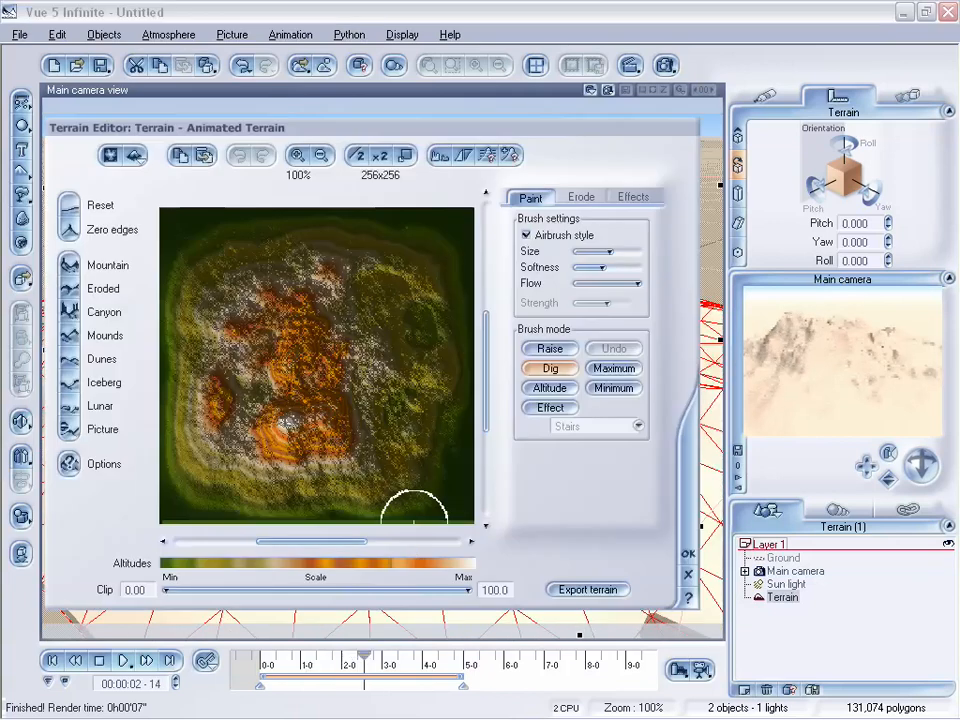
mouse_move(398, 298)
mouse_down()
mouse_move(324, 420)
mouse_move(354, 399)
mouse_move(405, 489)
mouse_move(390, 454)
mouse_move(474, 434)
mouse_move(387, 390)
mouse_move(197, 476)
mouse_move(244, 454)
mouse_move(216, 364)
mouse_move(255, 272)
mouse_move(244, 257)
mouse_move(259, 290)
mouse_move(306, 296)
mouse_move(309, 339)
mouse_move(290, 350)
mouse_up()
click(690, 554)
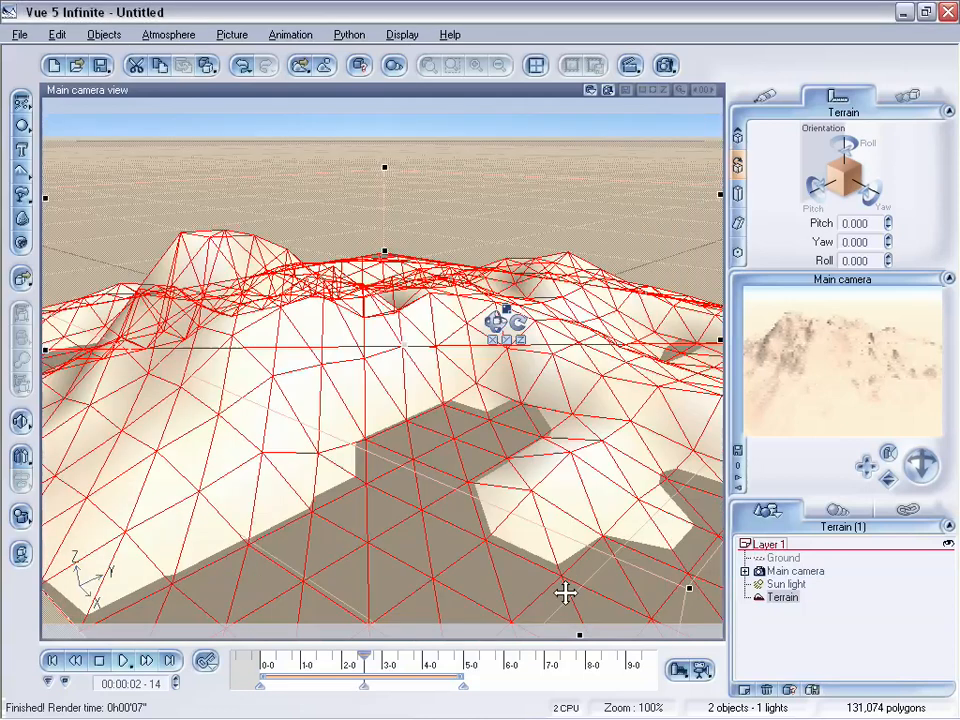
Step: Return to the animation's start, show the animation preview strip and preview the terrain morph in the view
drag(365, 657, 262, 664)
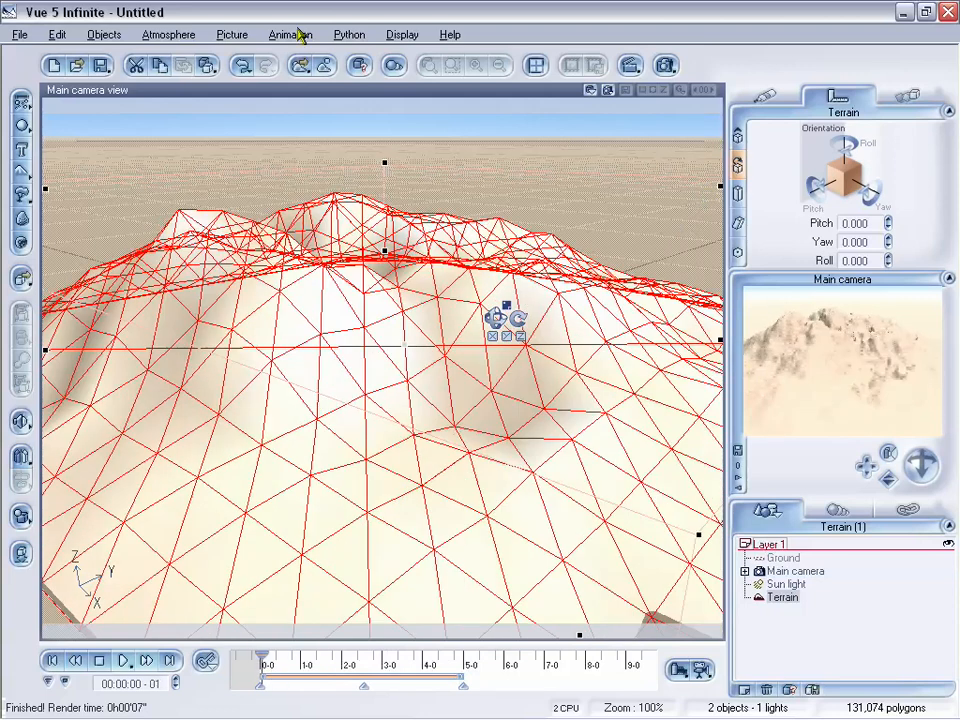
click(64, 681)
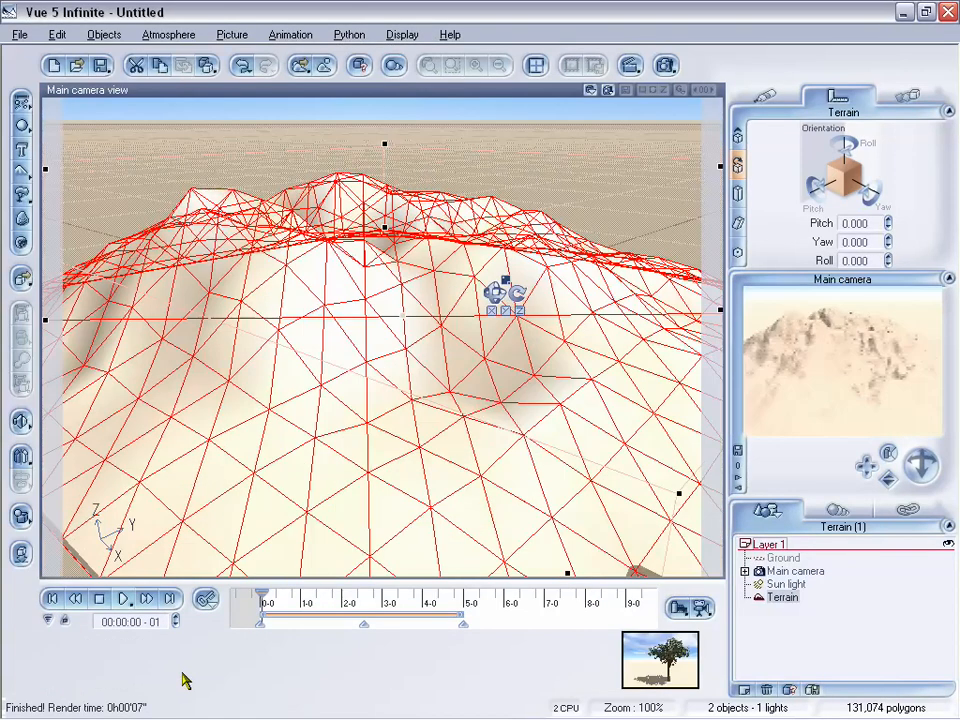
click(286, 36)
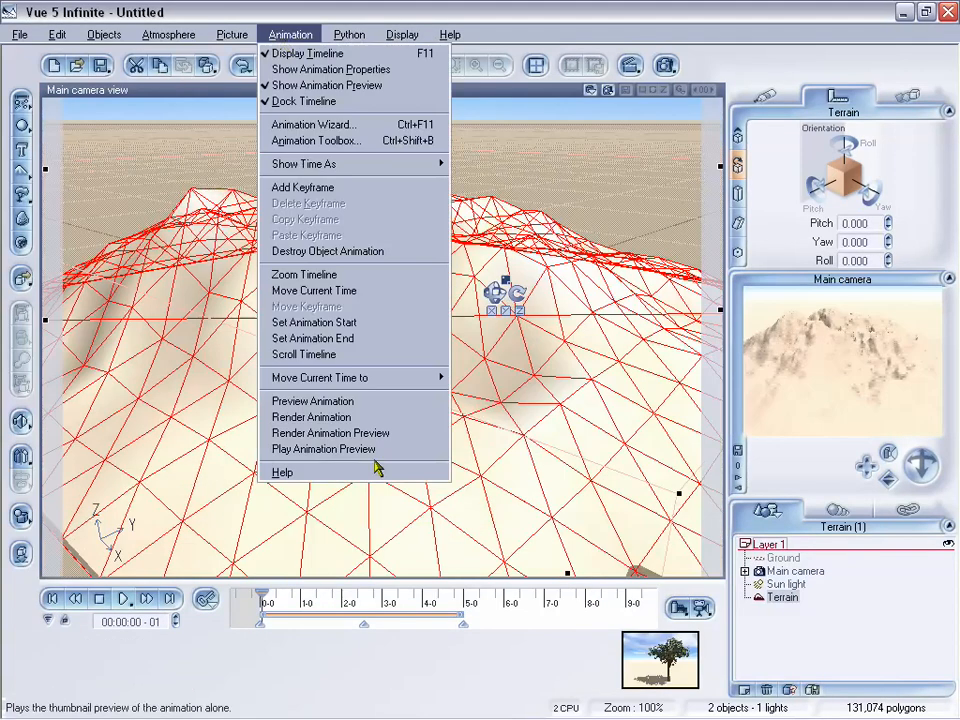
click(341, 401)
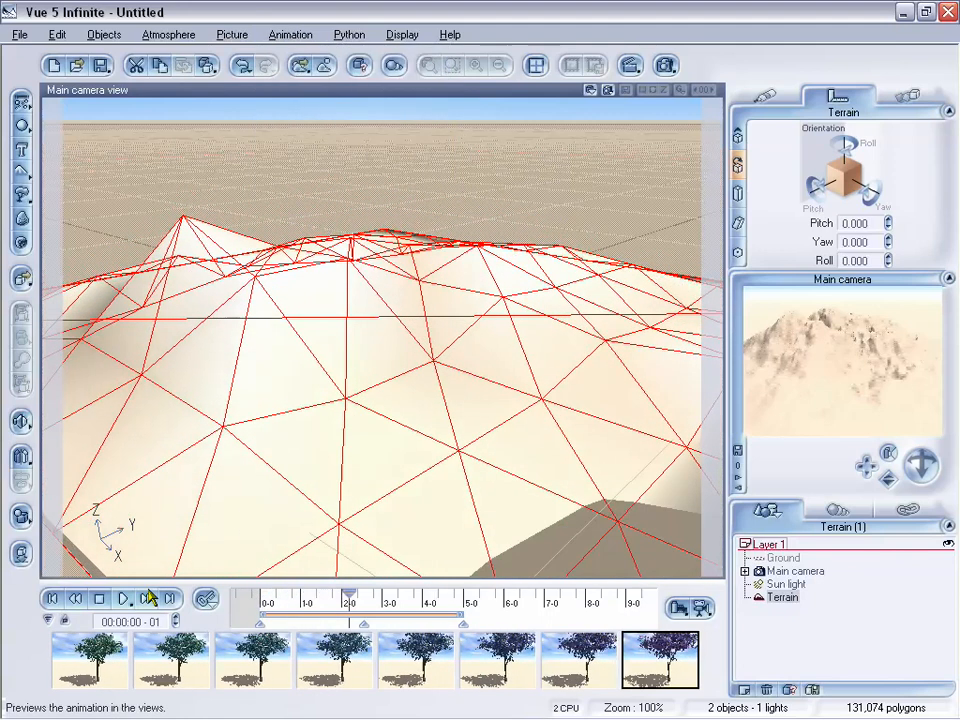
drag(375, 597, 258, 597)
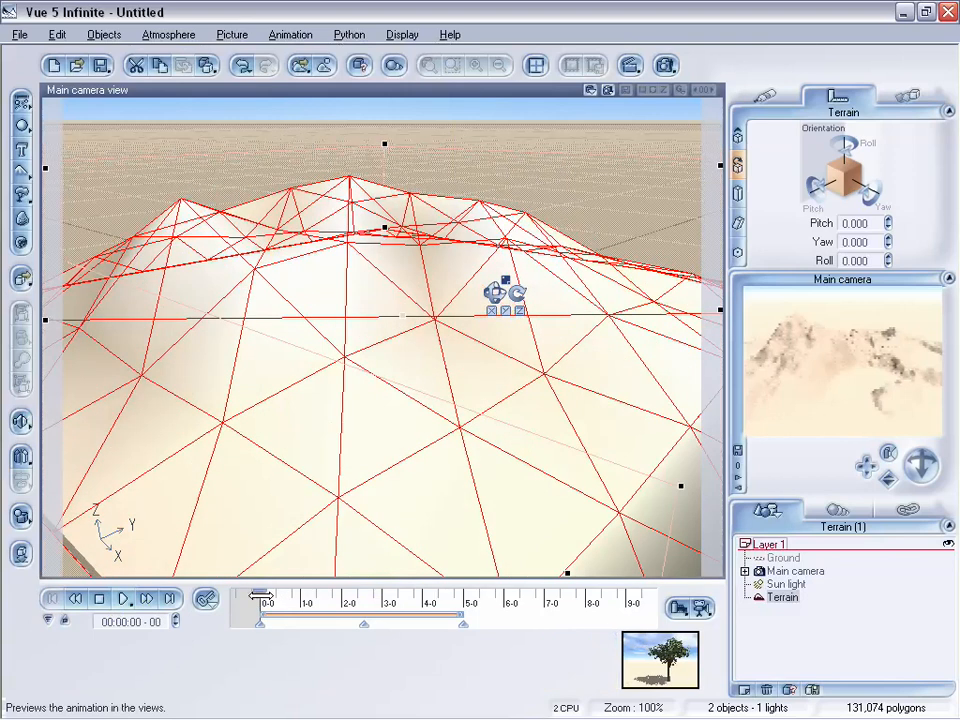
Step: Render the animation preview of the morphing terrain and stop its playback
click(290, 34)
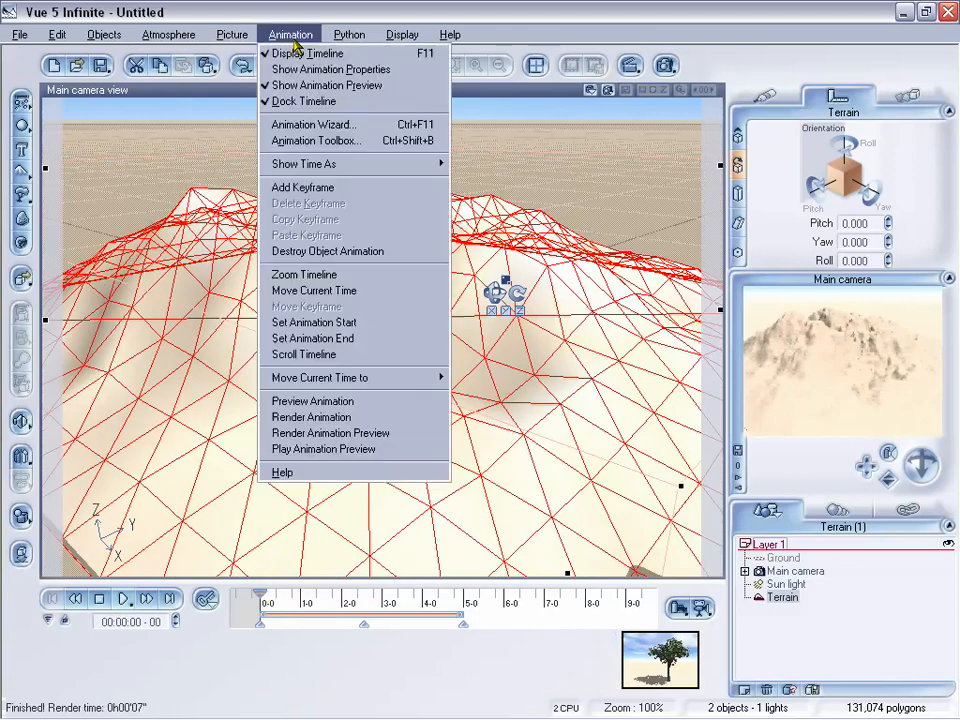
click(370, 434)
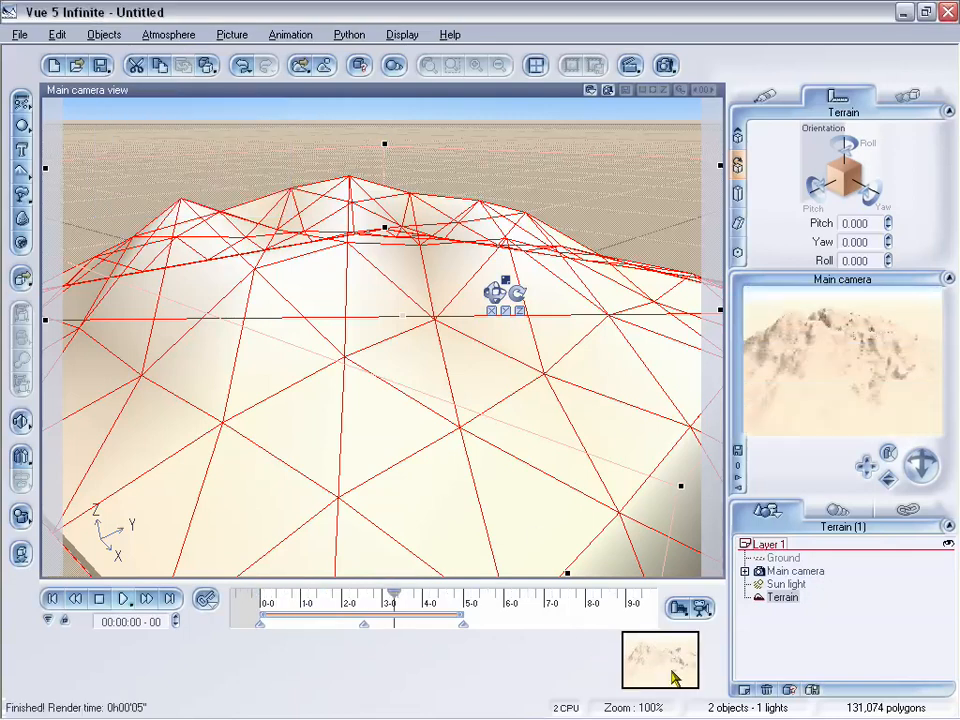
click(101, 600)
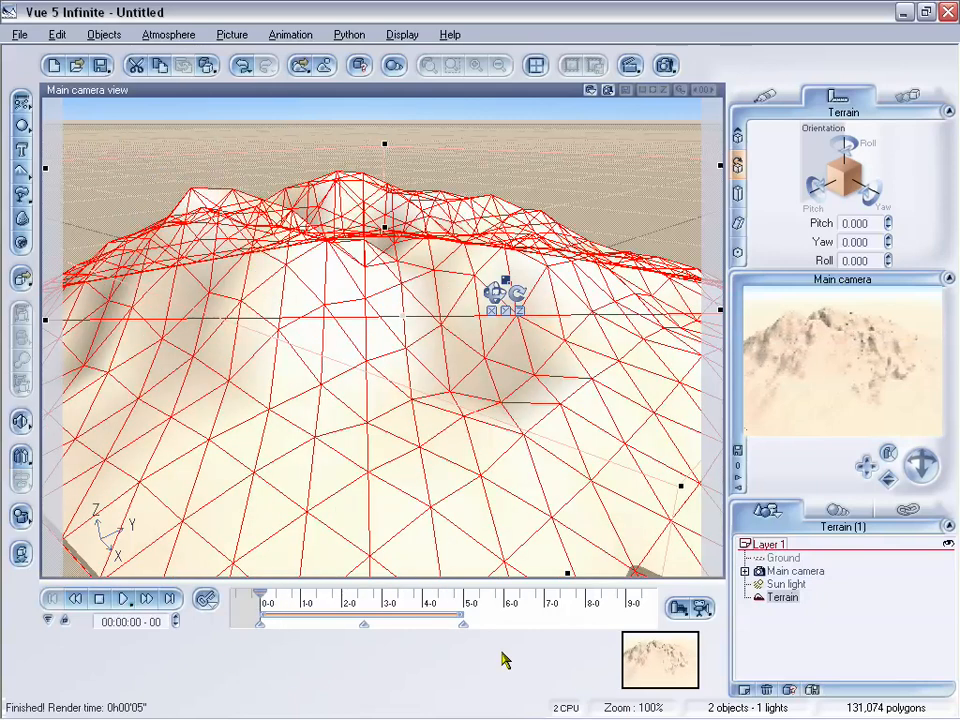
Step: Scrub to 2 seconds 6 frames and inspect the terrain's shape in the Terrain Editor without changing it
drag(258, 600, 351, 594)
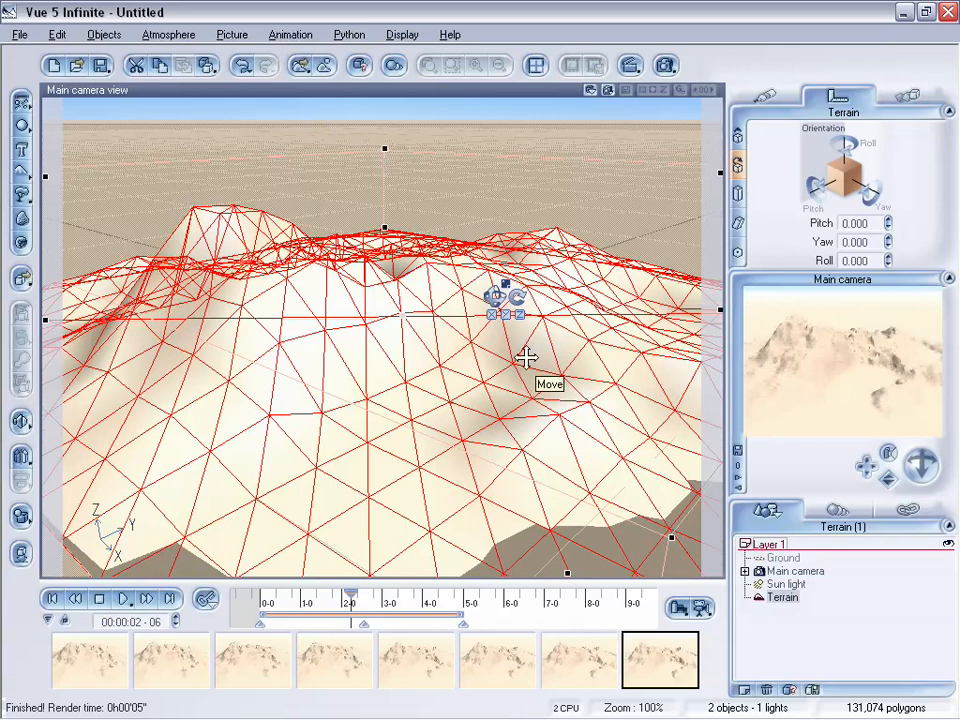
double_click(337, 378)
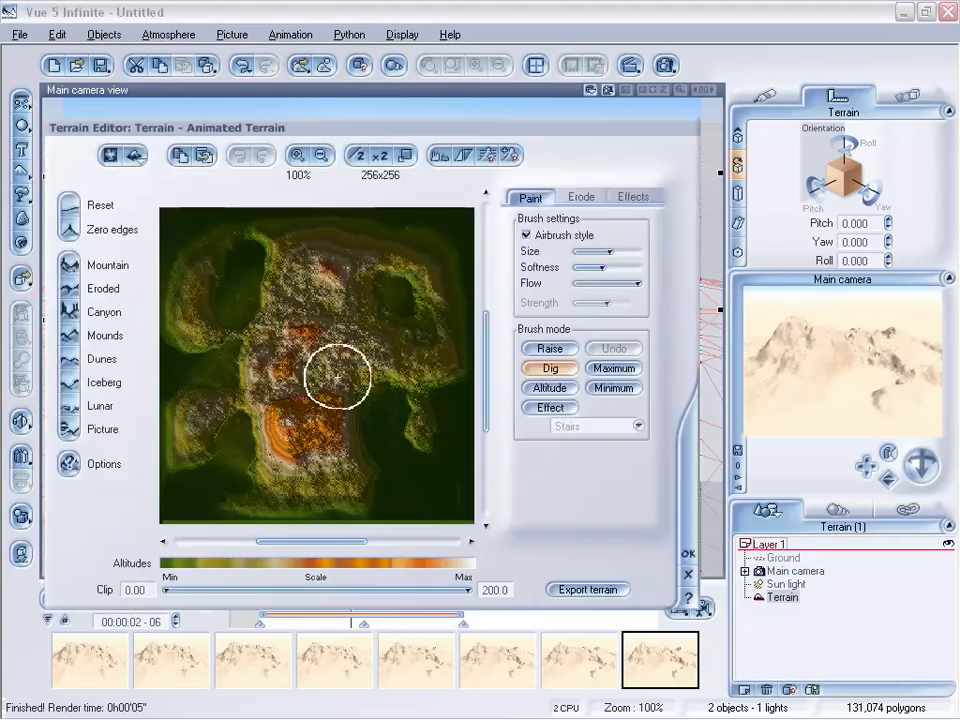
click(687, 576)
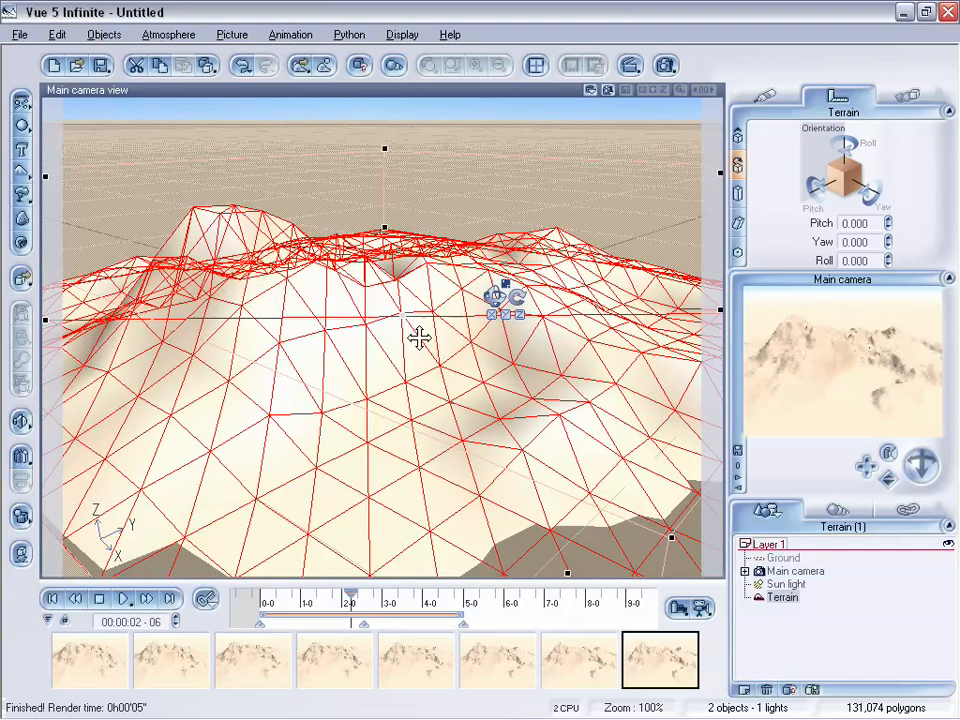
Step: Delete the terrain and start a new scene without saving the current one
key(Delete)
click(18, 35)
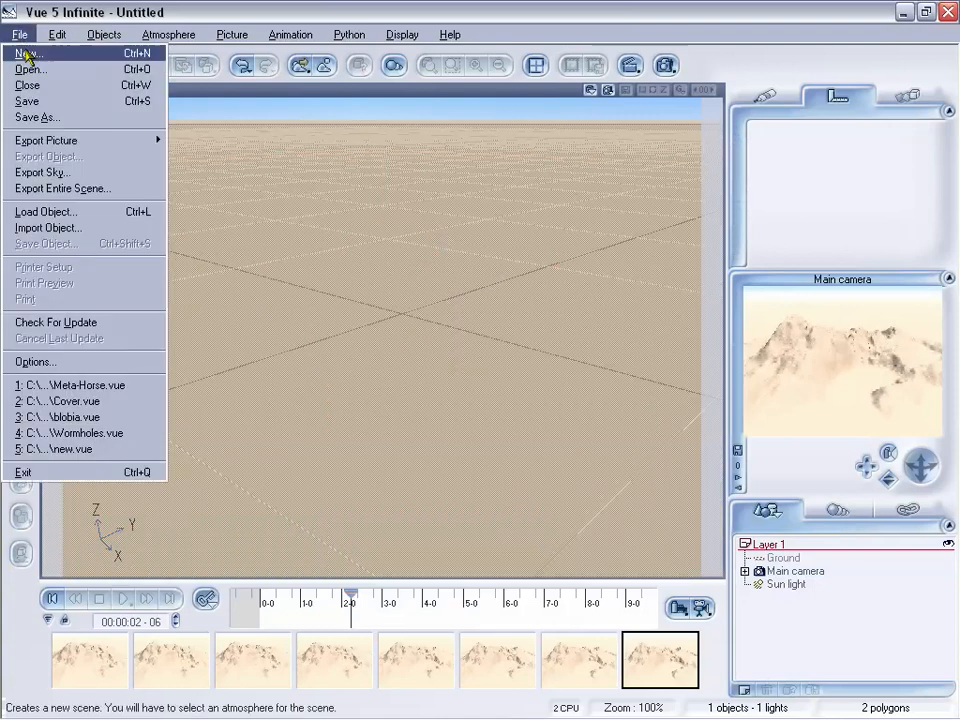
click(24, 54)
click(679, 506)
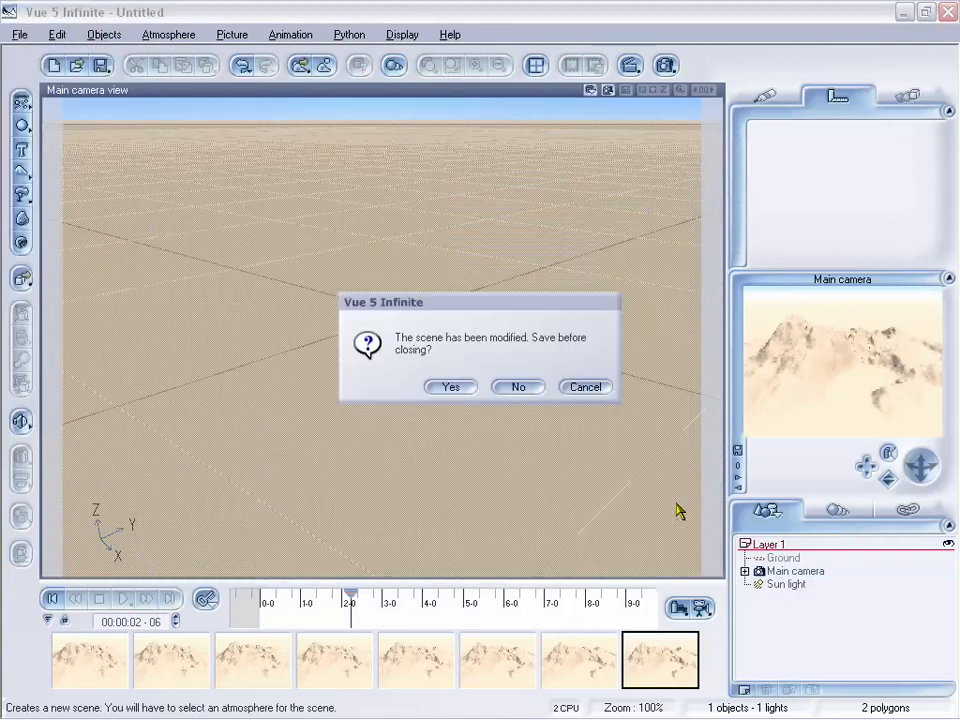
click(508, 389)
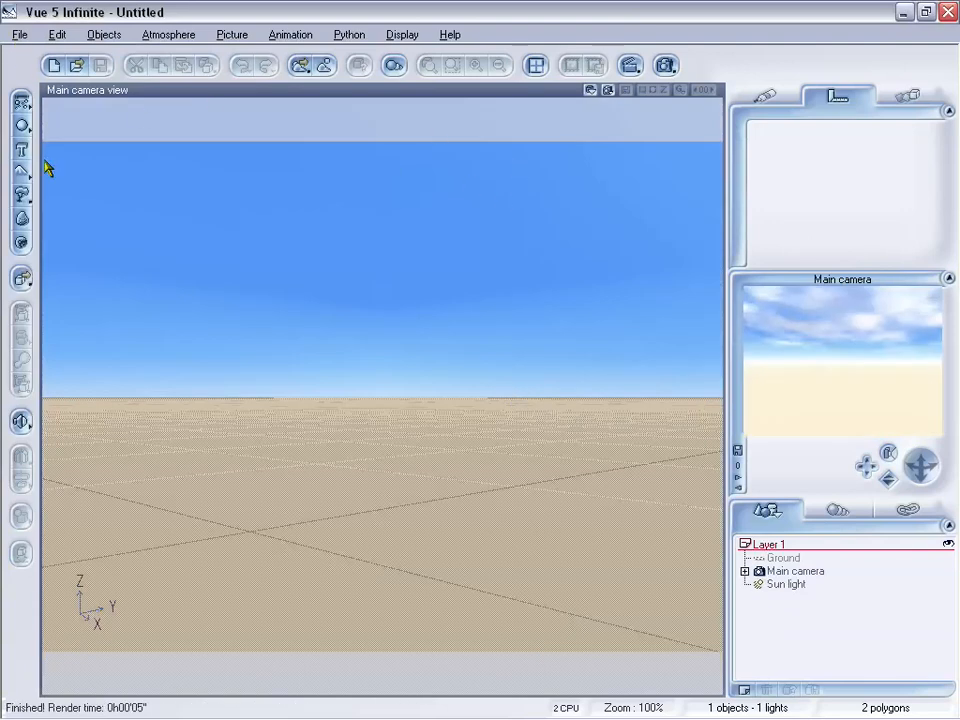
Step: Open the object library for loading and look through models in the Airplanes and Grounded vehicle collections
right_click(22, 279)
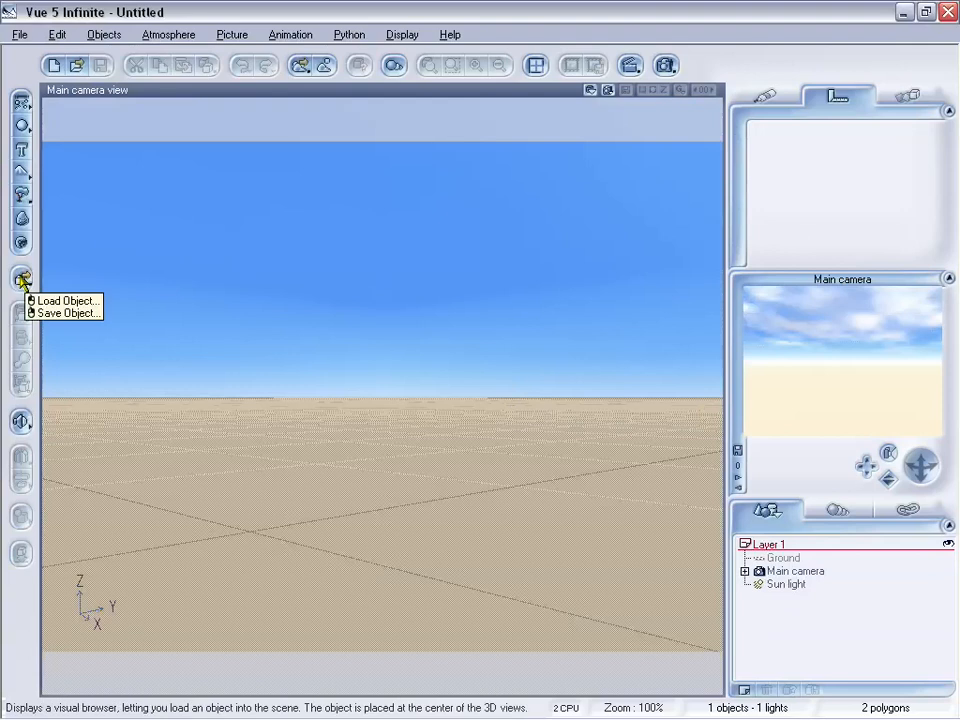
click(22, 279)
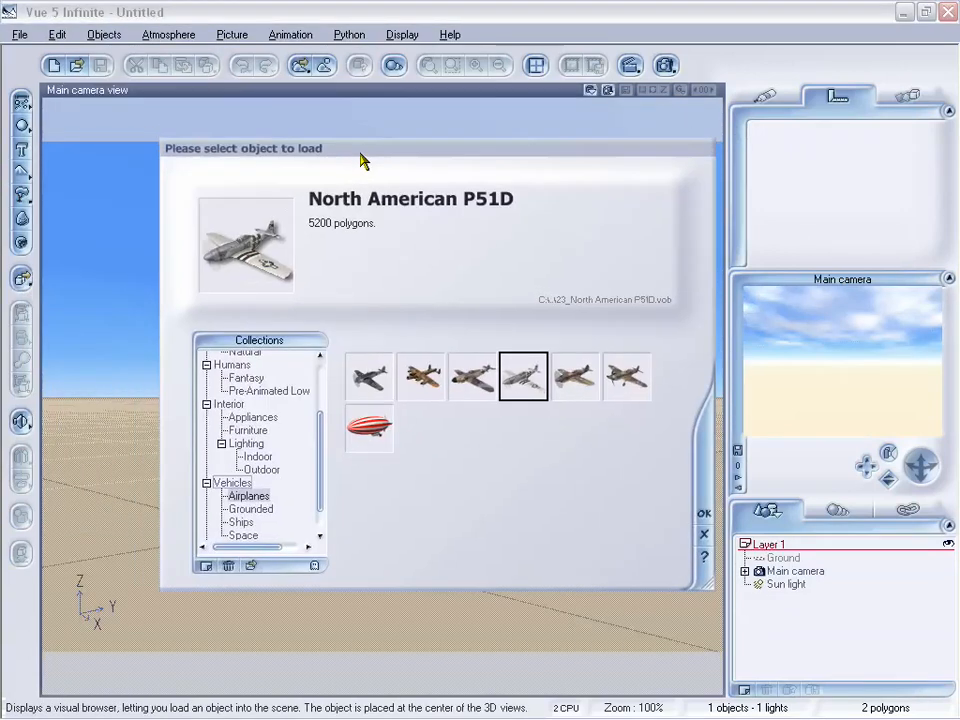
mouse_move(313, 437)
mouse_down()
mouse_move(313, 414)
mouse_move(318, 445)
mouse_up()
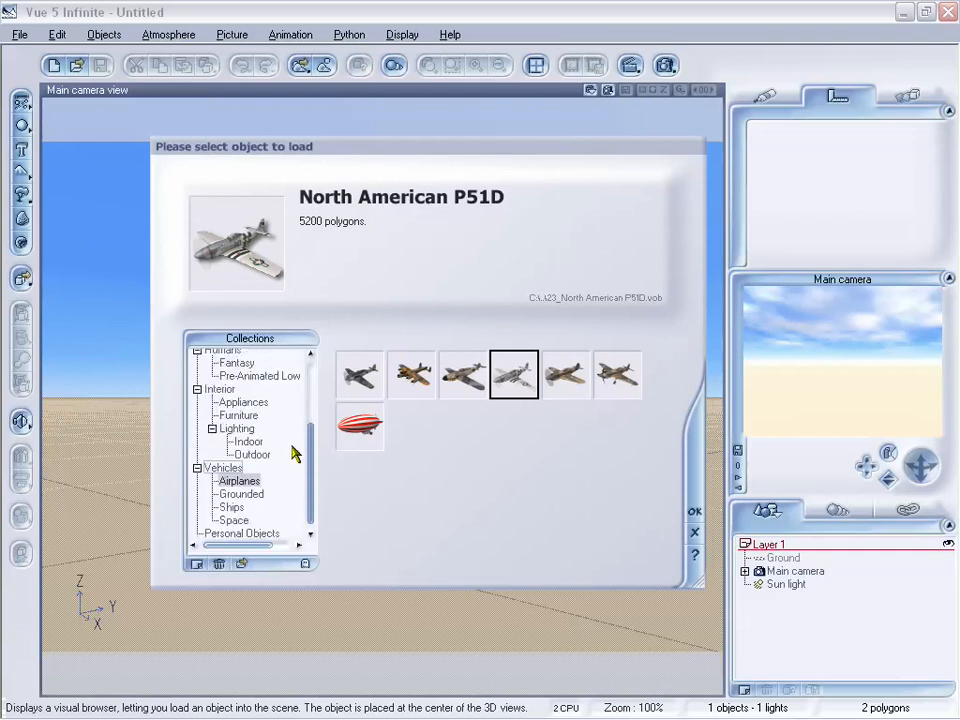
click(412, 375)
click(462, 375)
click(566, 375)
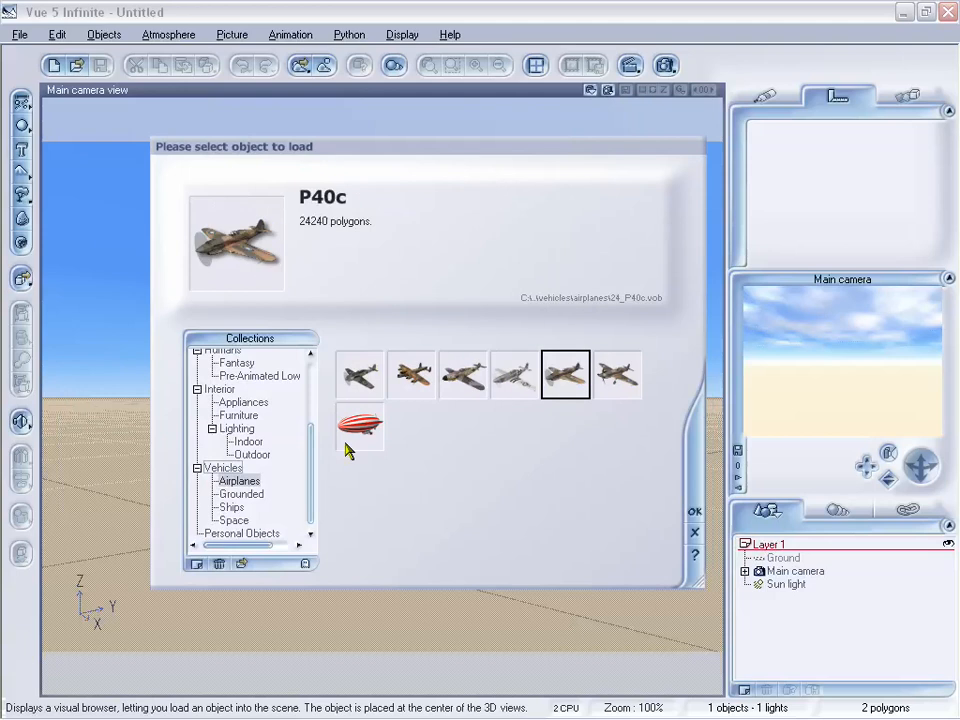
click(250, 495)
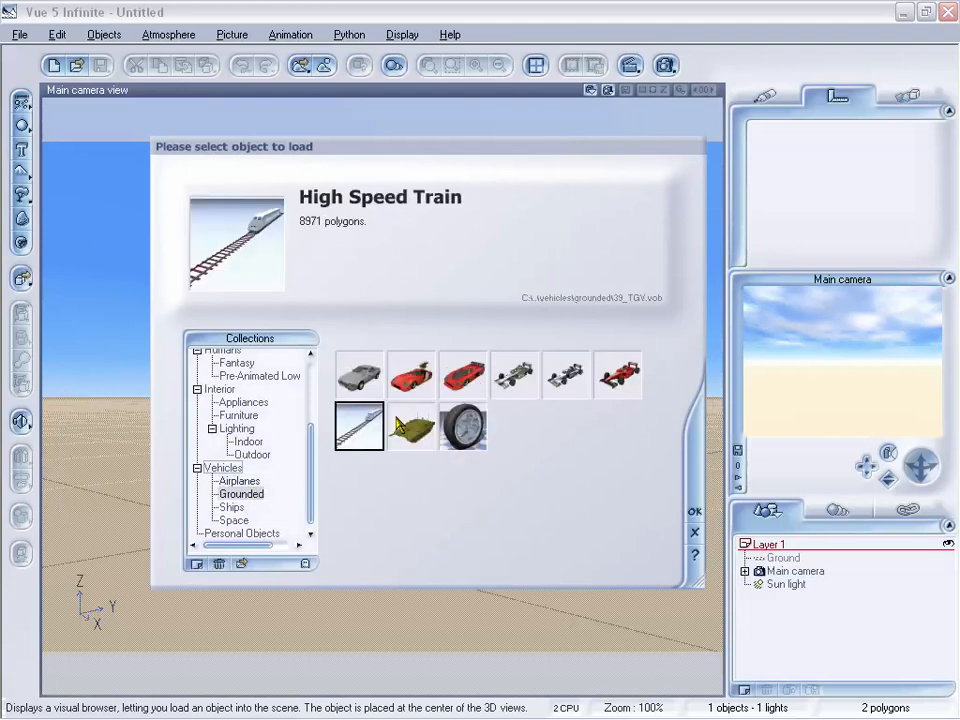
click(362, 382)
click(514, 375)
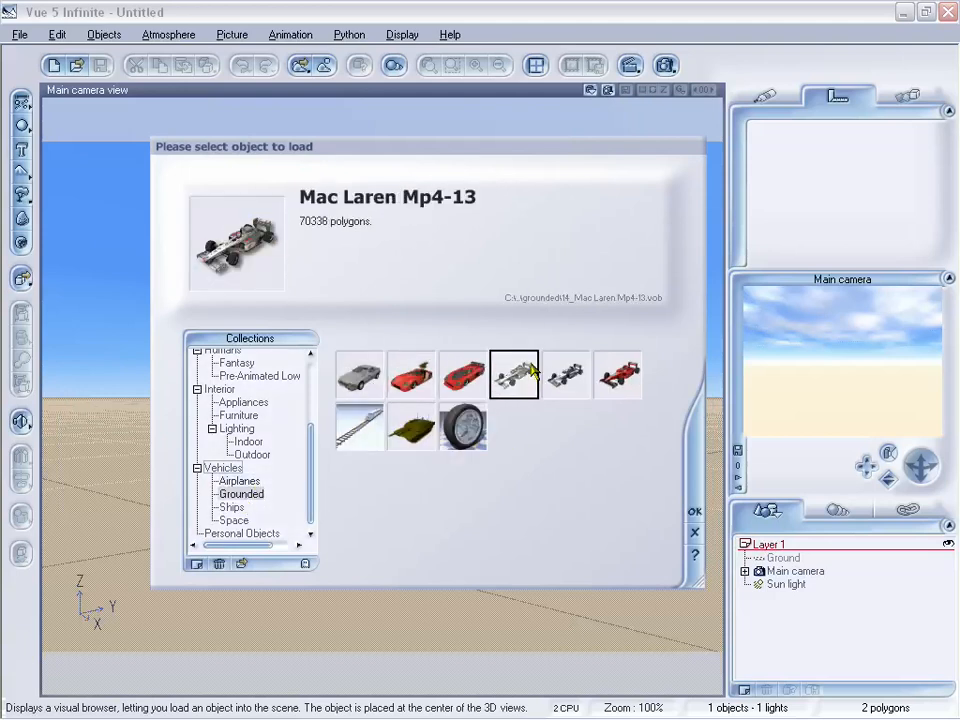
Step: Look through the Indoor lighting objects, including 3 spots arc, and the interior Appliances collection in the object library
click(249, 442)
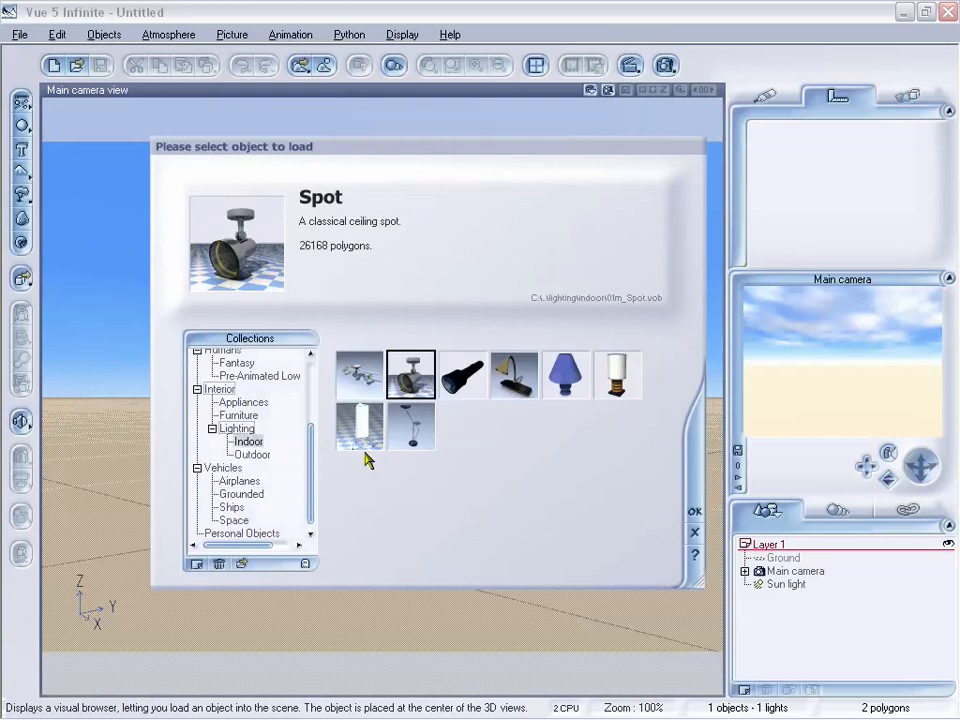
click(411, 425)
click(359, 375)
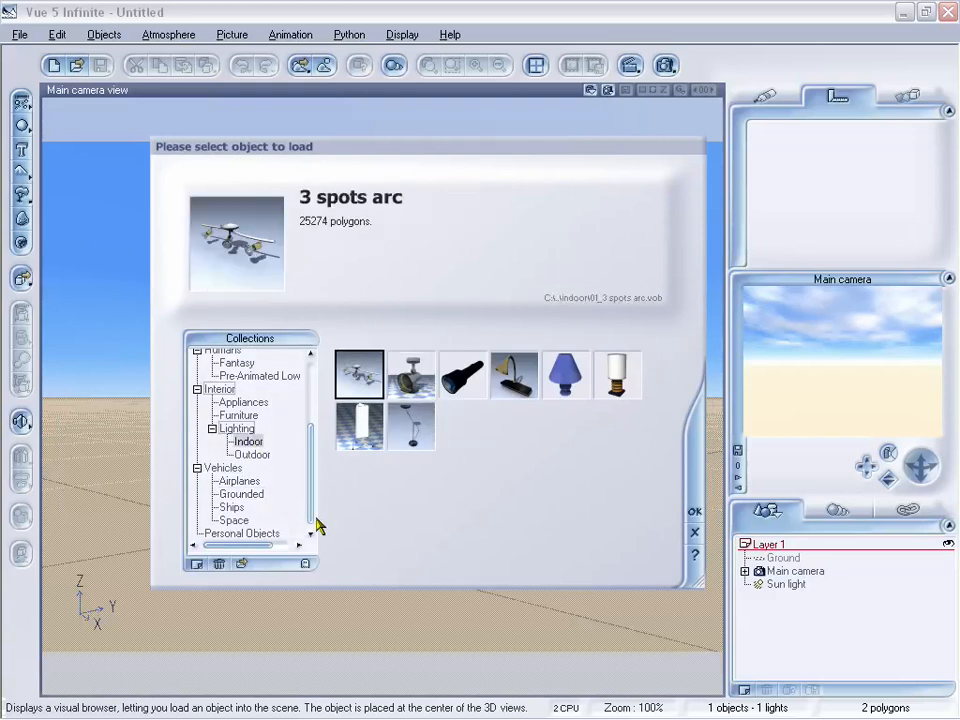
scroll(258, 508, up, 3)
click(250, 503)
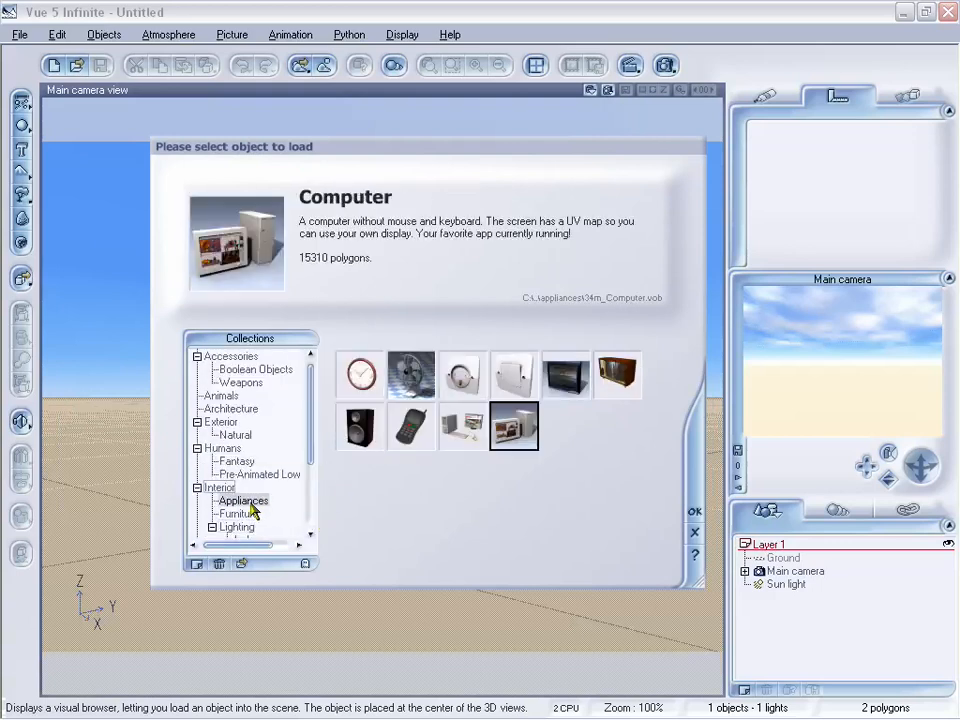
Step: Browse the Animals collection and preview models such as Diplodocus, Orca, Penguin and Snake
click(226, 397)
click(410, 410)
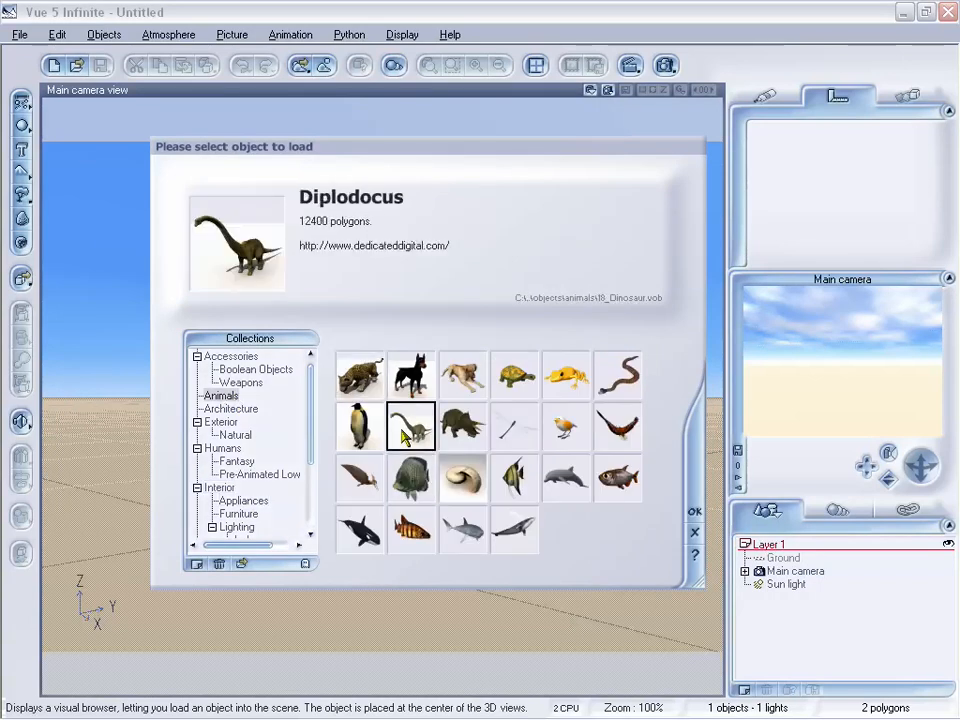
click(462, 378)
click(462, 425)
click(360, 530)
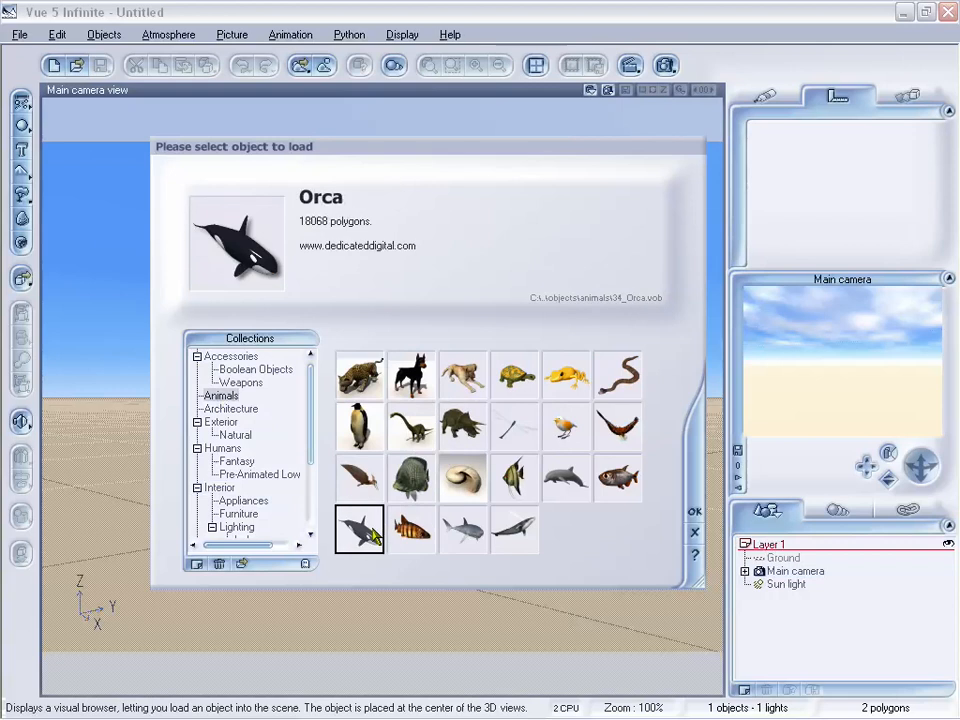
click(368, 478)
click(360, 426)
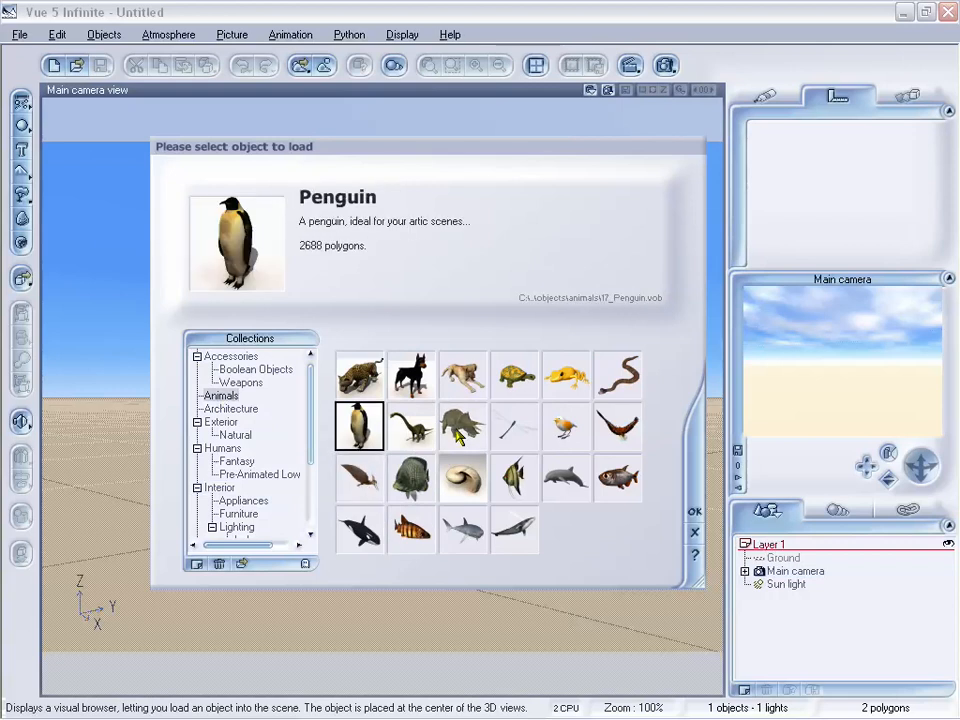
click(617, 375)
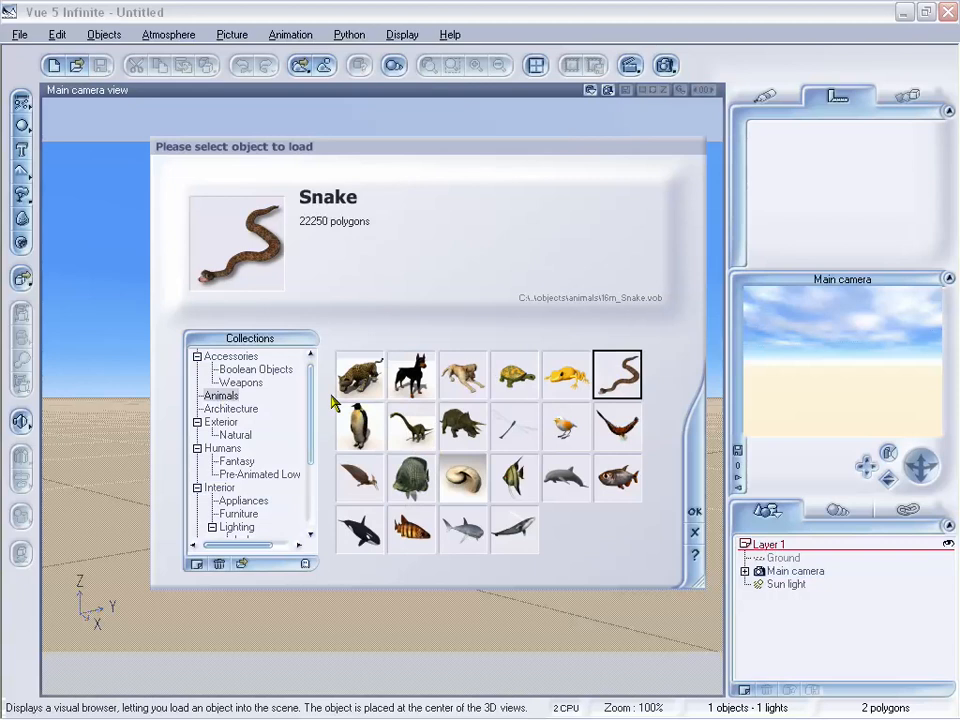
mouse_move(313, 402)
mouse_down()
mouse_move(313, 461)
mouse_move(317, 403)
mouse_up()
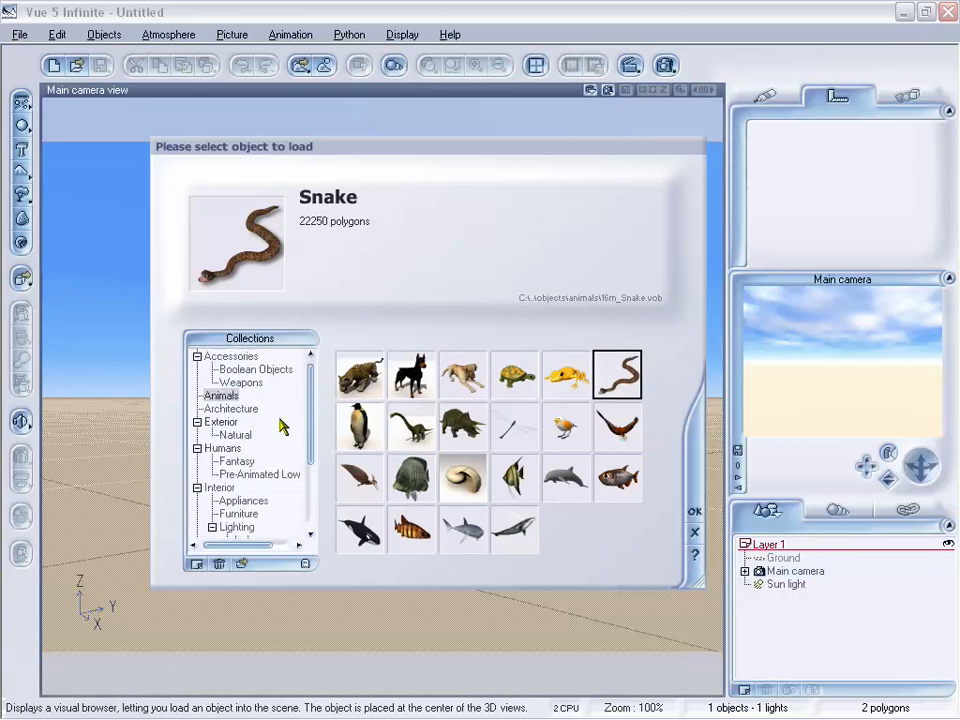
Step: Look through the Pre-Animated Low poly humans and the Accessories, Boolean Objects and Weapons collections
click(268, 474)
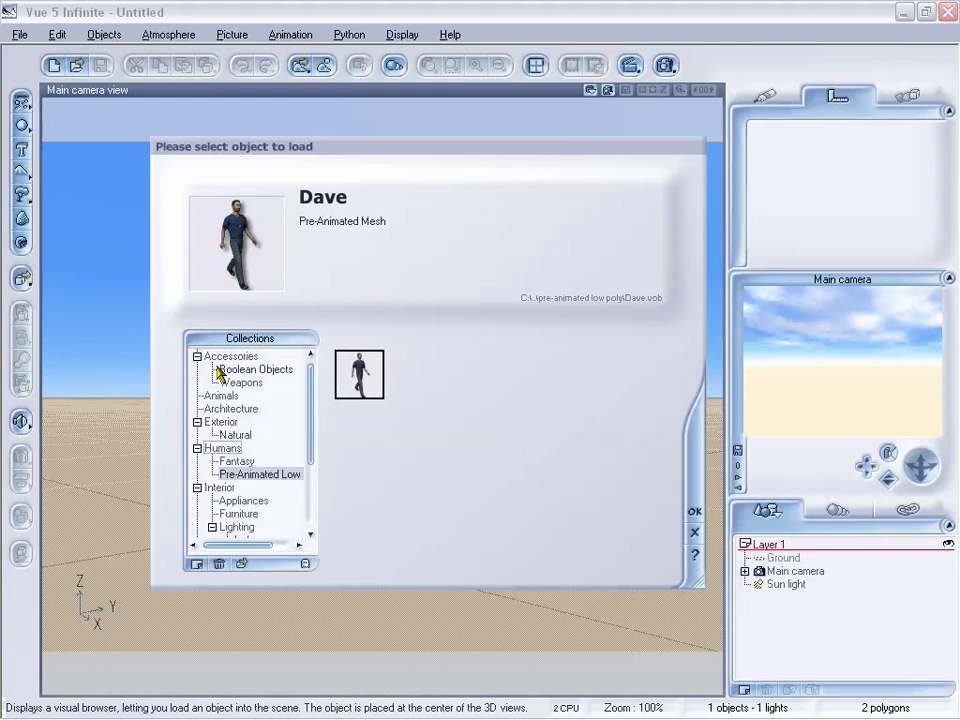
click(246, 358)
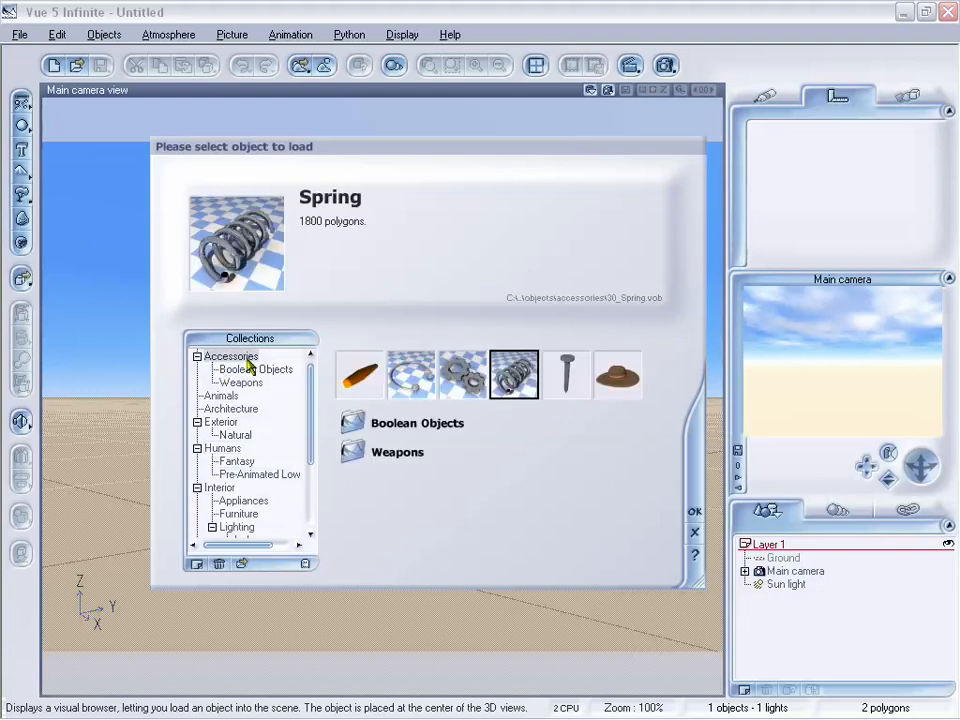
click(253, 370)
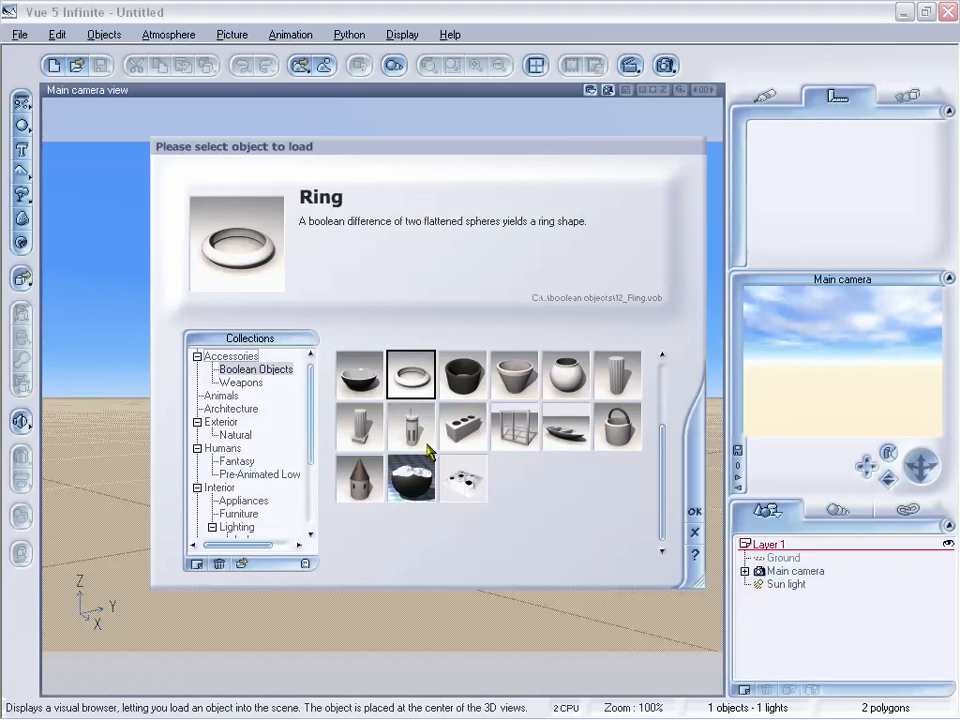
click(241, 383)
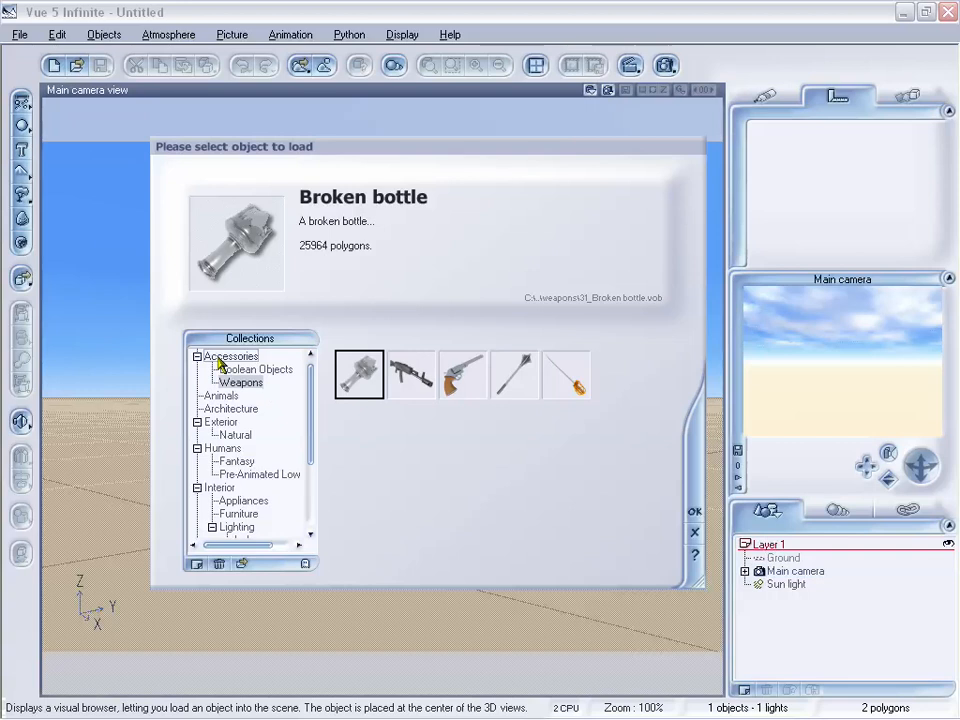
Step: Load the Snake from the Animals collection into the scene and delete it again
click(236, 398)
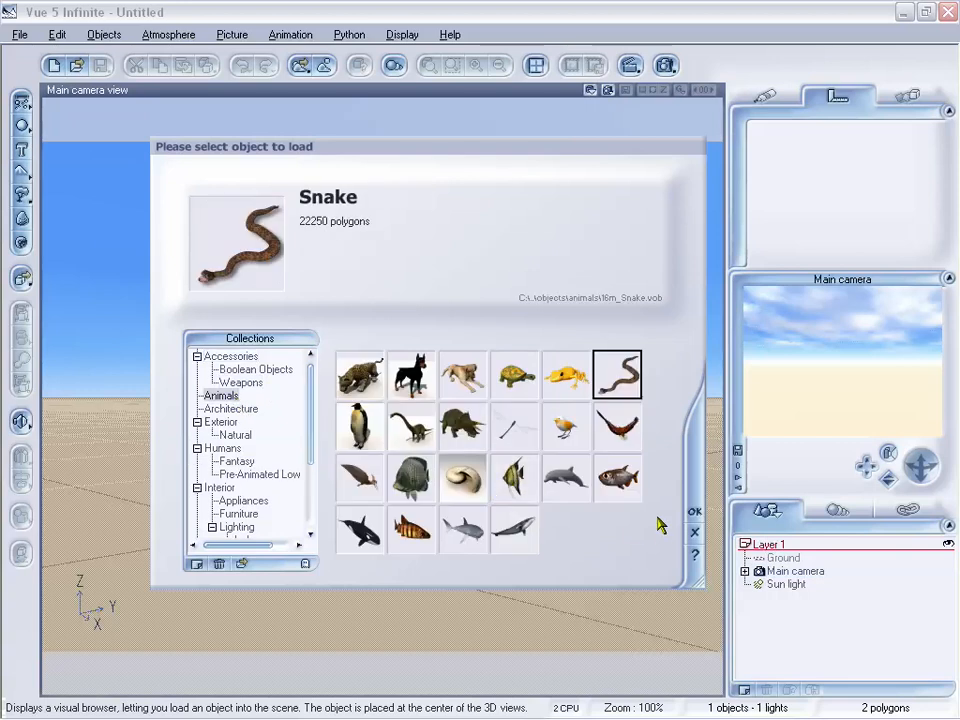
click(695, 513)
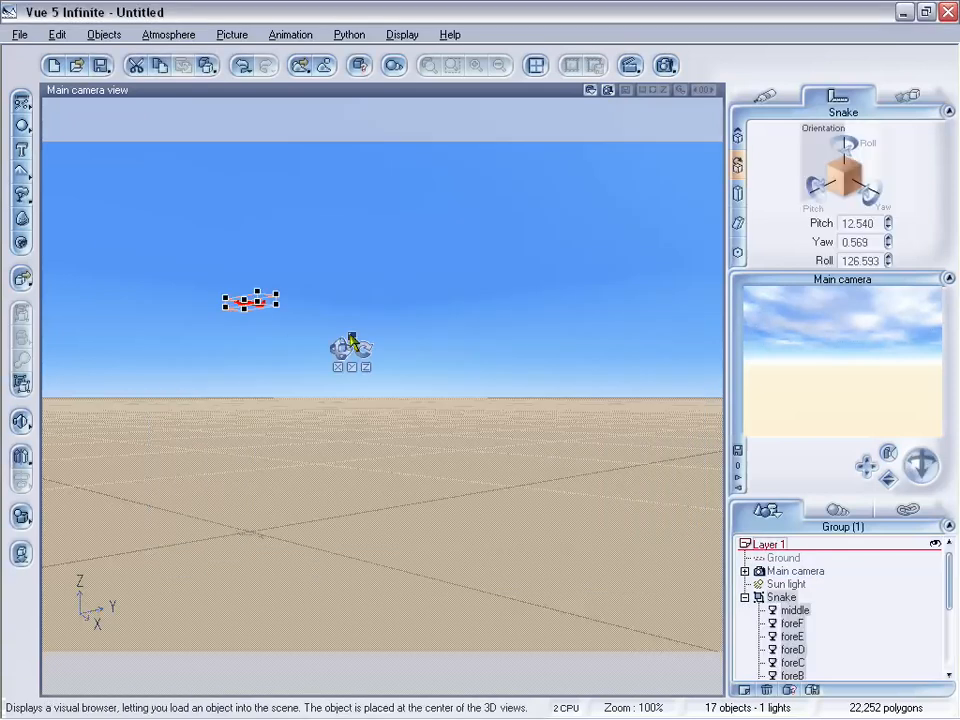
key(Delete)
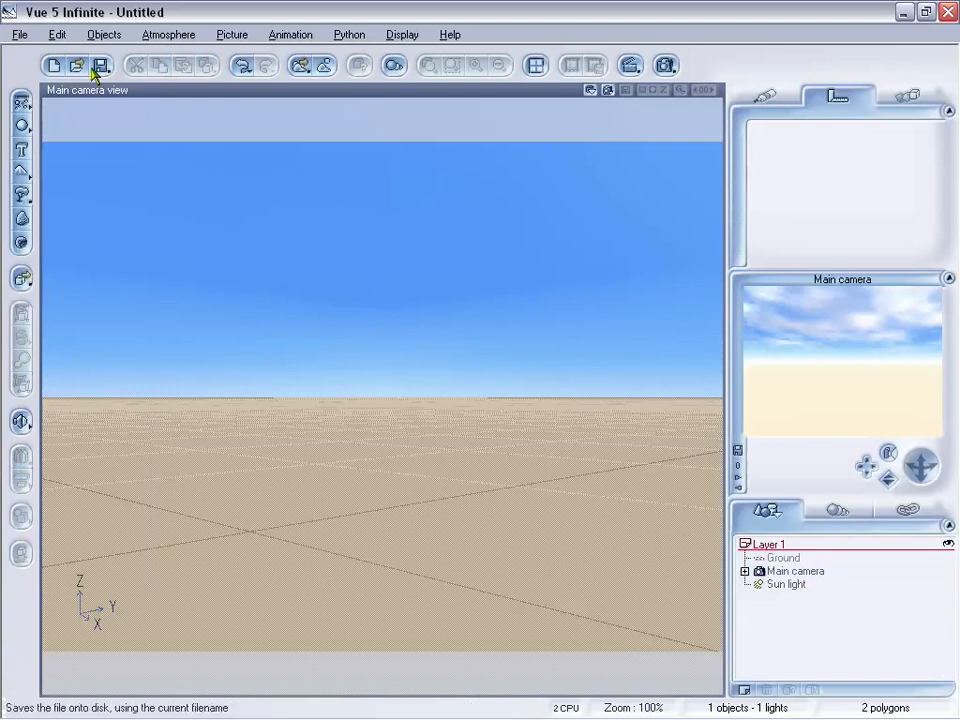
Step: Browse the sample scene collections and open the Sponza scene from Samples 1 without saving the current scene
click(19, 34)
click(28, 74)
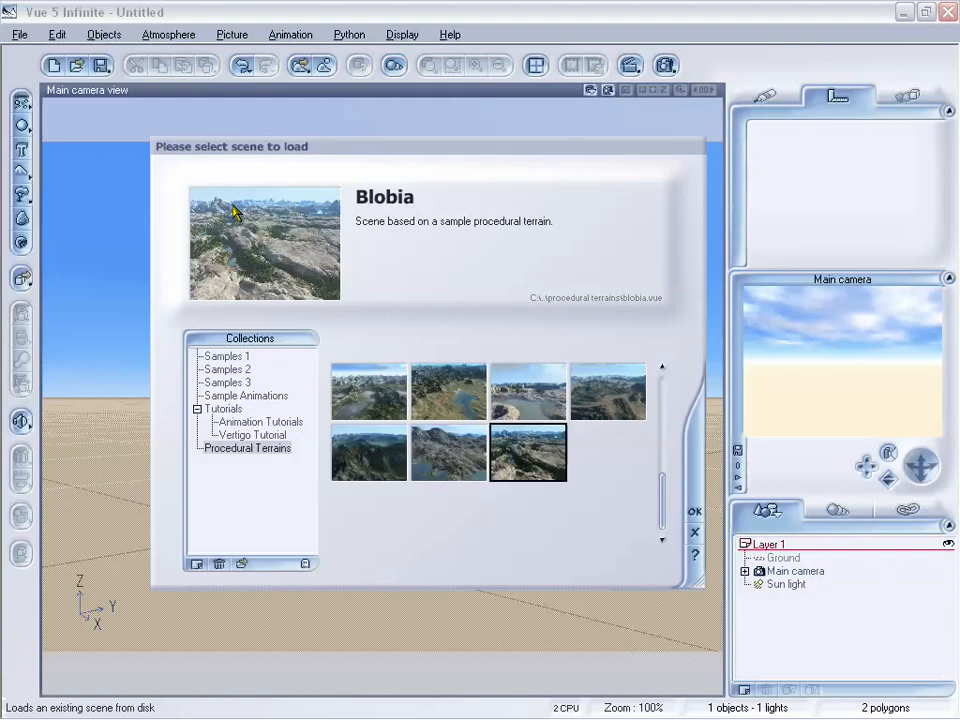
click(236, 383)
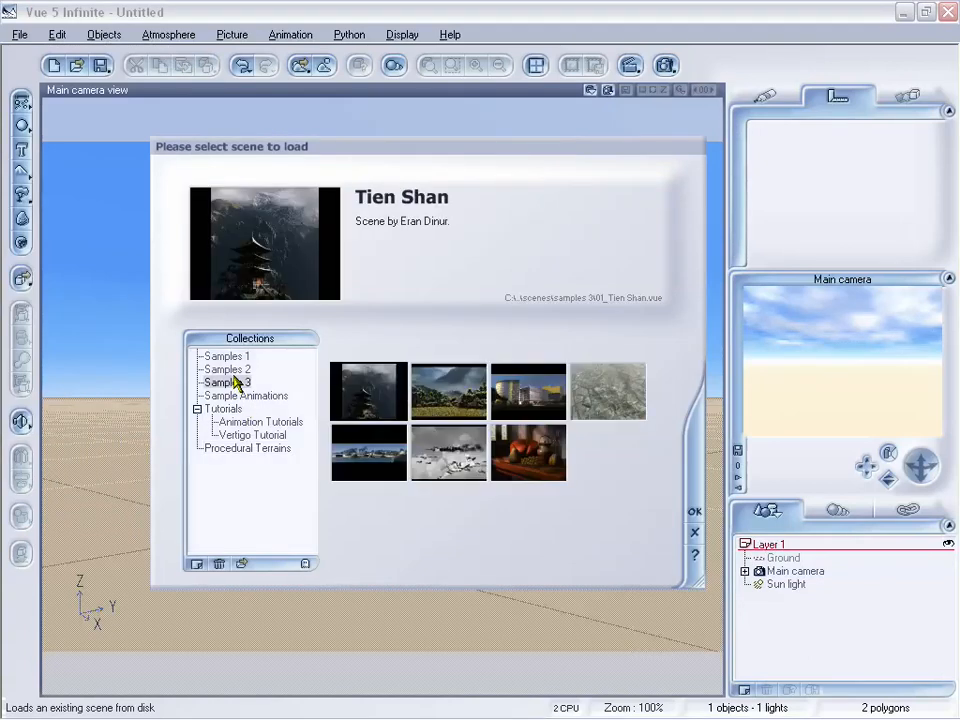
click(234, 368)
click(228, 357)
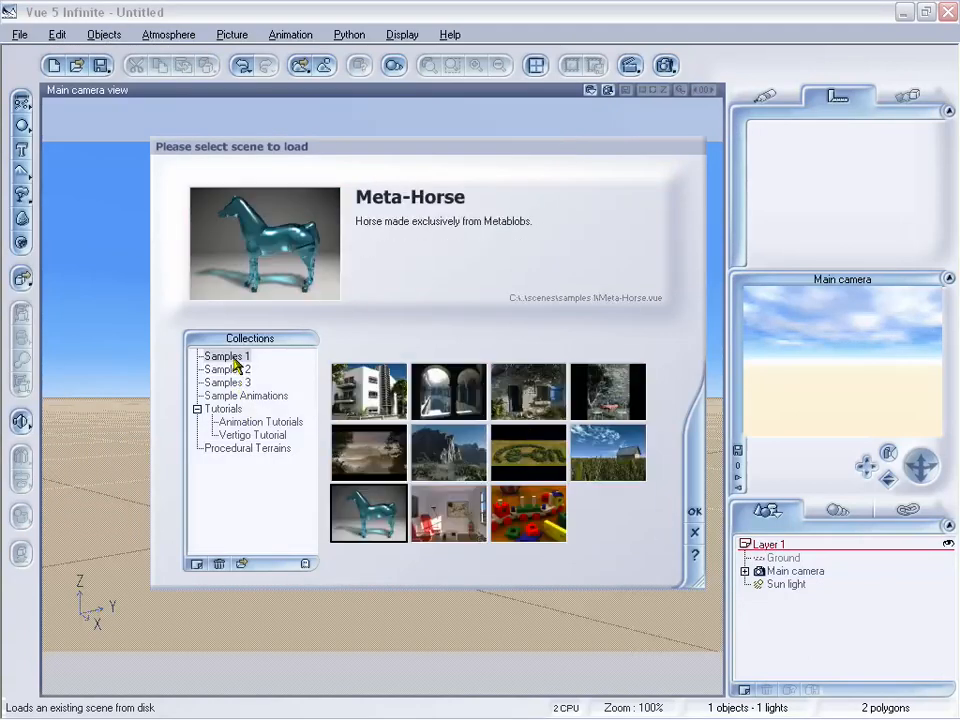
click(458, 400)
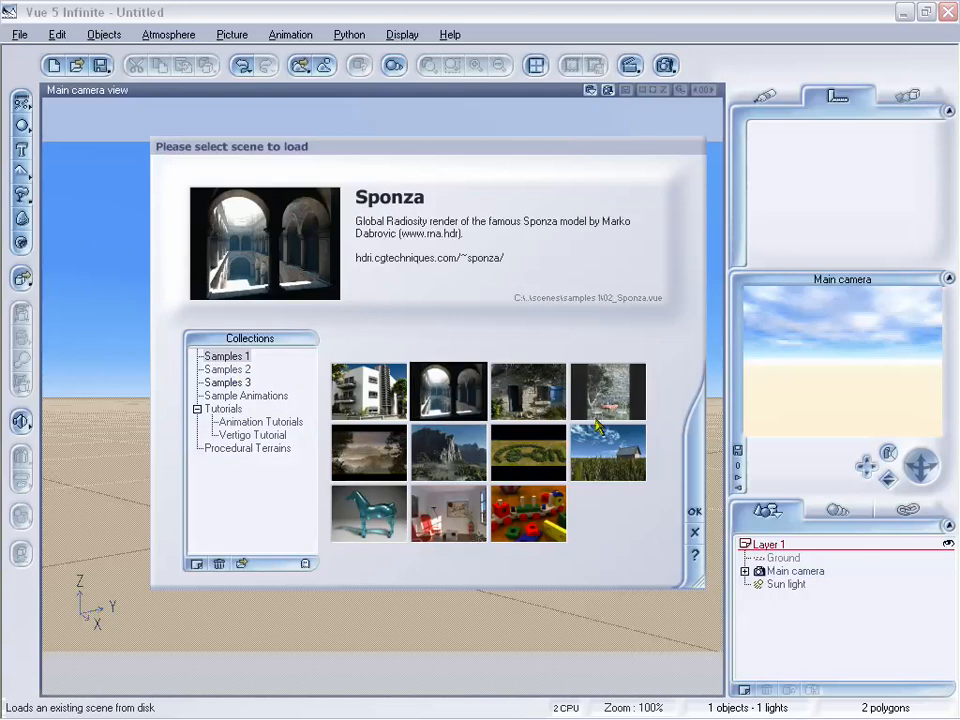
click(693, 512)
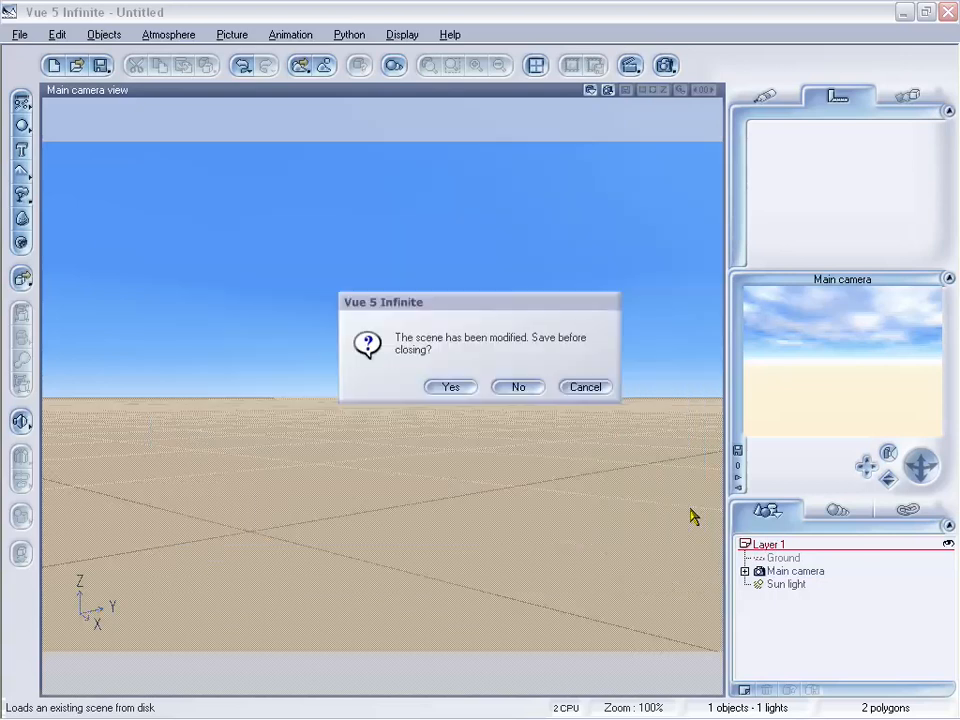
click(517, 389)
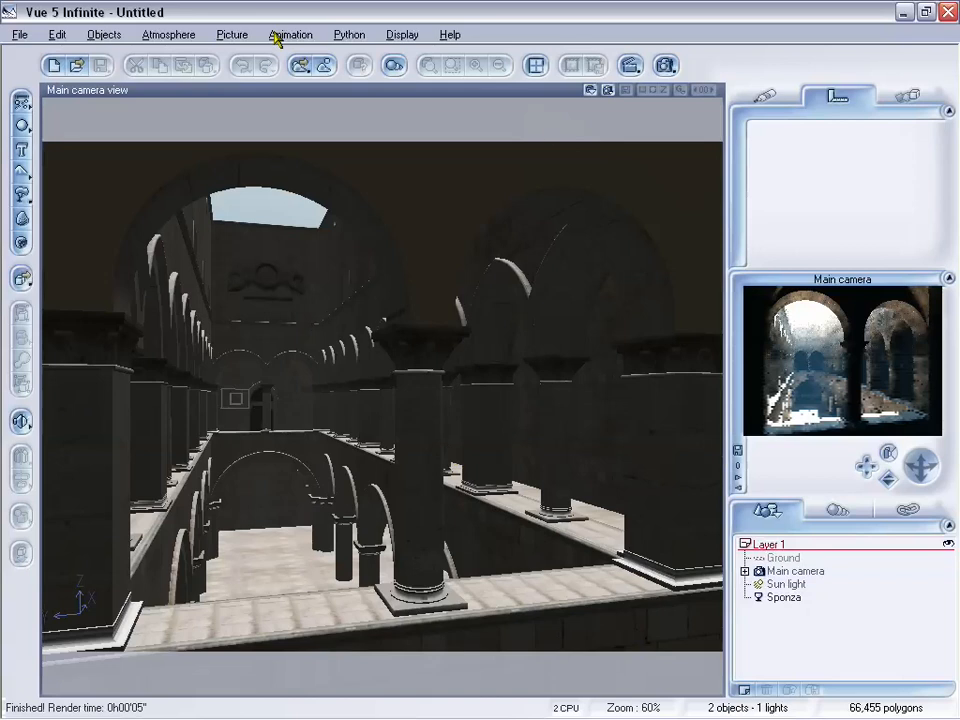
Step: Review the Light settings and Global radiosity model in the Atmosphere Editor beside the camera preview, and close the editor without changes
click(168, 34)
click(180, 90)
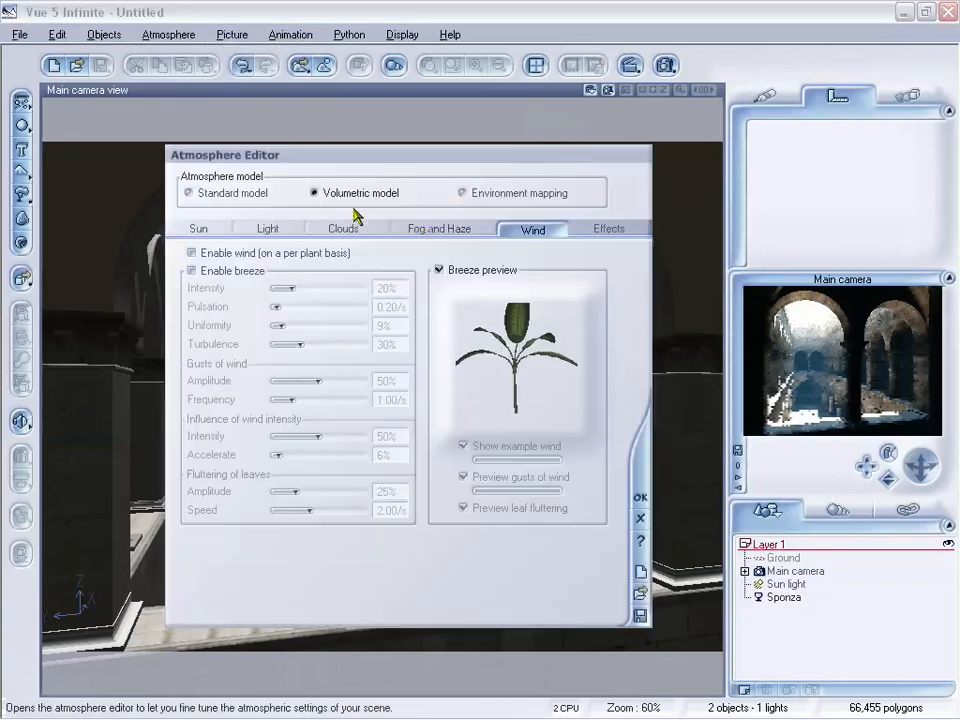
click(272, 228)
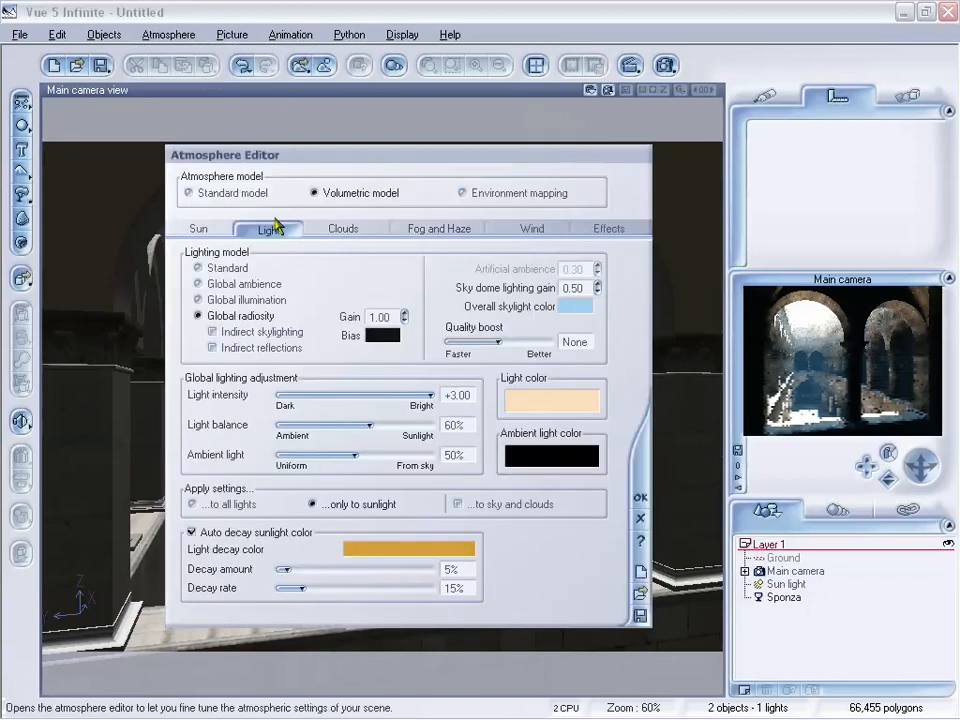
drag(339, 157, 493, 178)
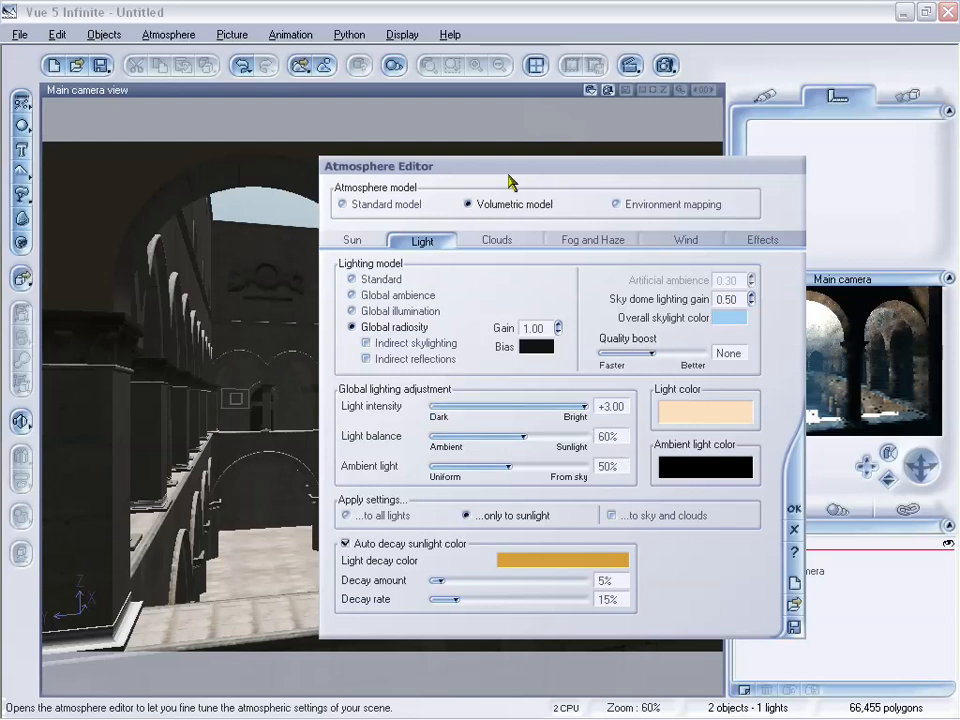
drag(456, 170, 415, 147)
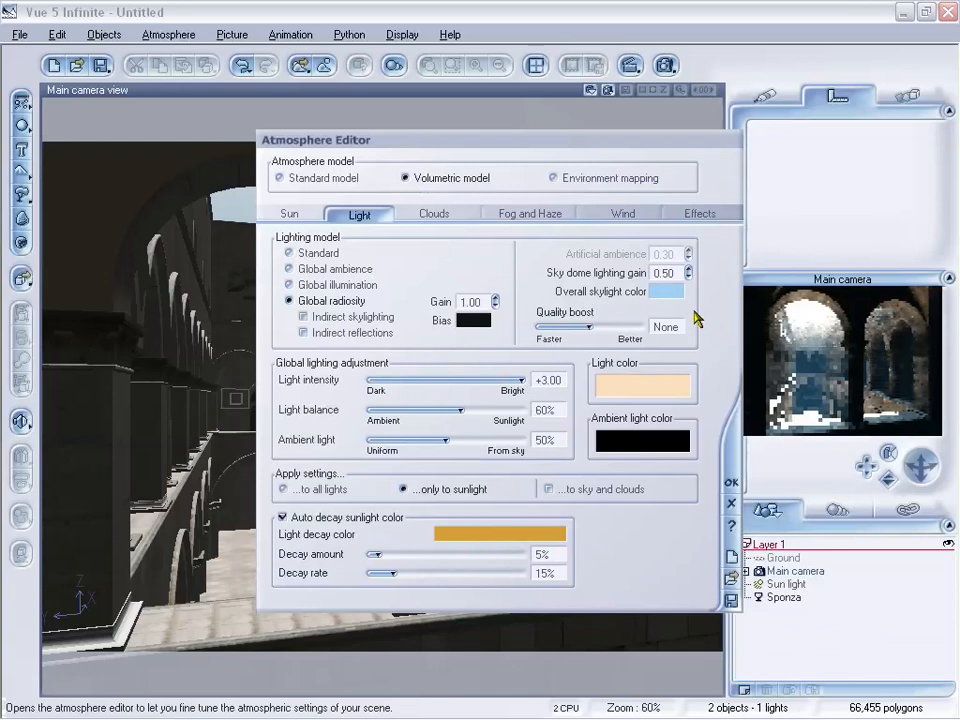
right_click(789, 329)
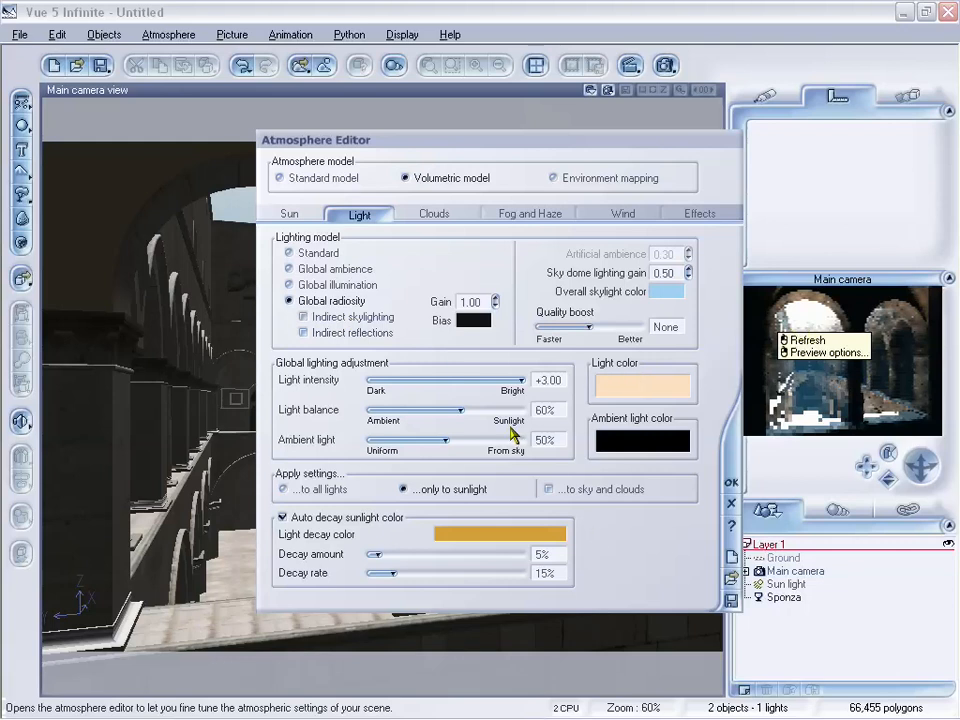
click(730, 484)
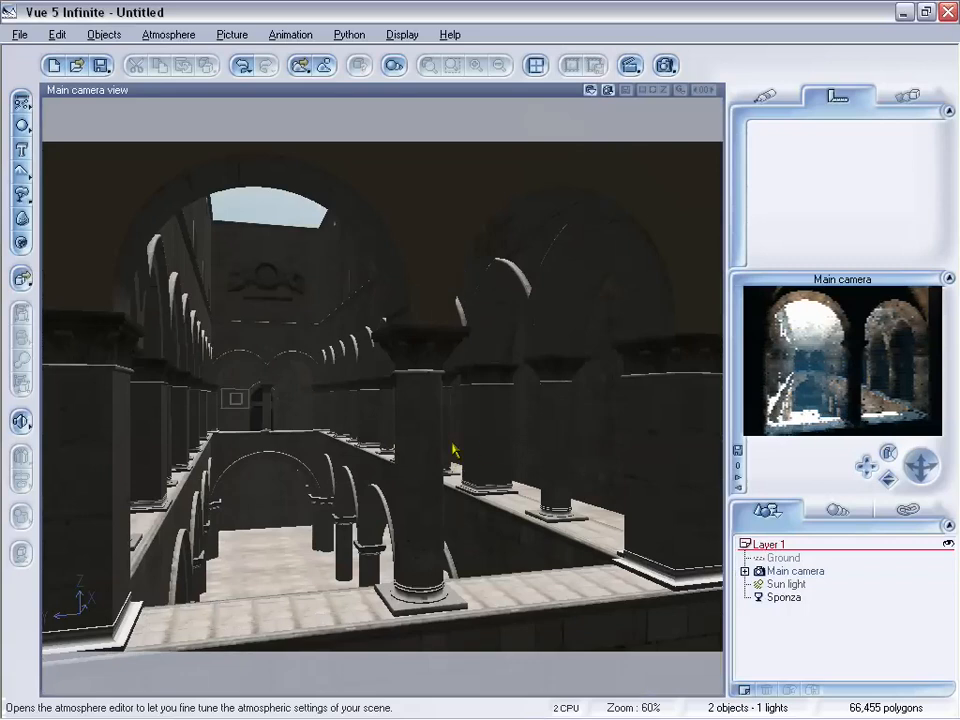
Step: Change the Sponza atmosphere's lighting model to Standard and re-render the main camera preview
click(531, 358)
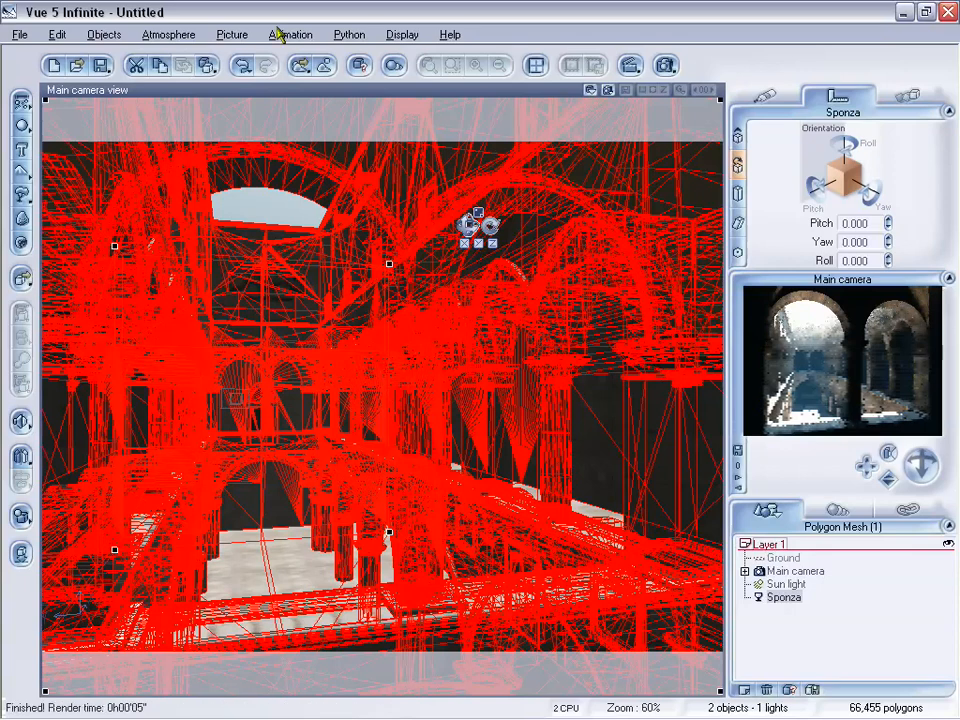
click(349, 34)
mouse_move(228, 32)
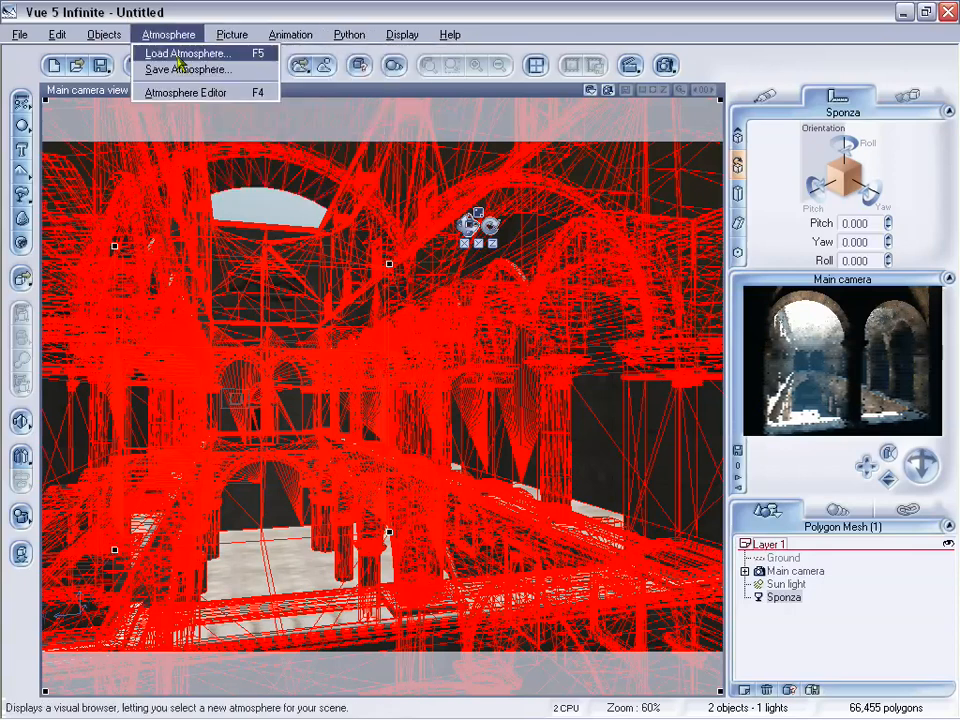
click(188, 92)
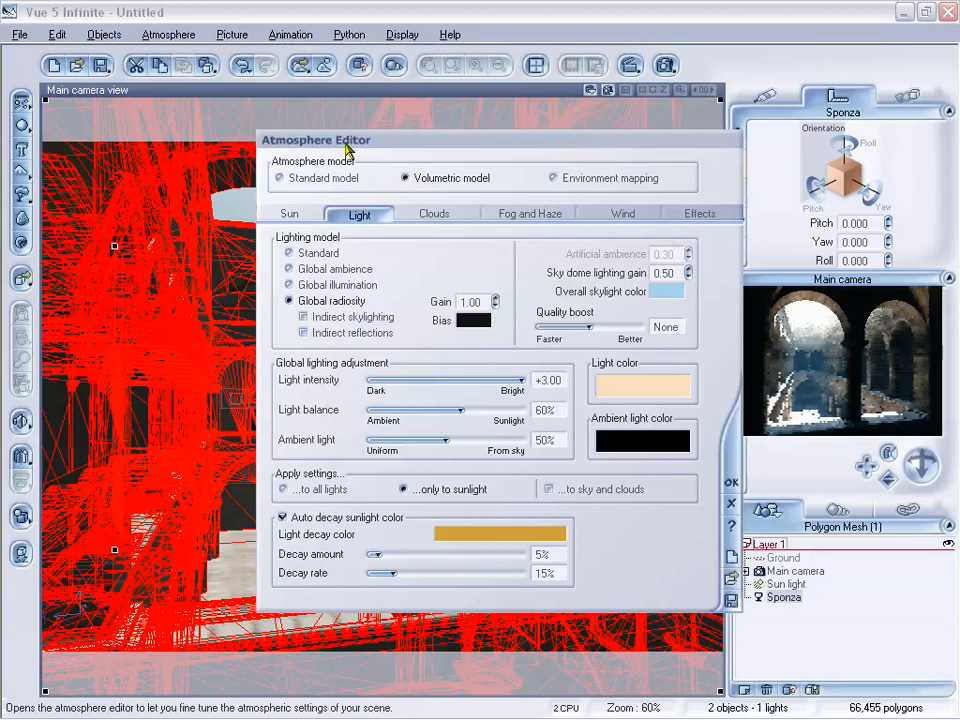
drag(343, 149, 239, 153)
click(190, 258)
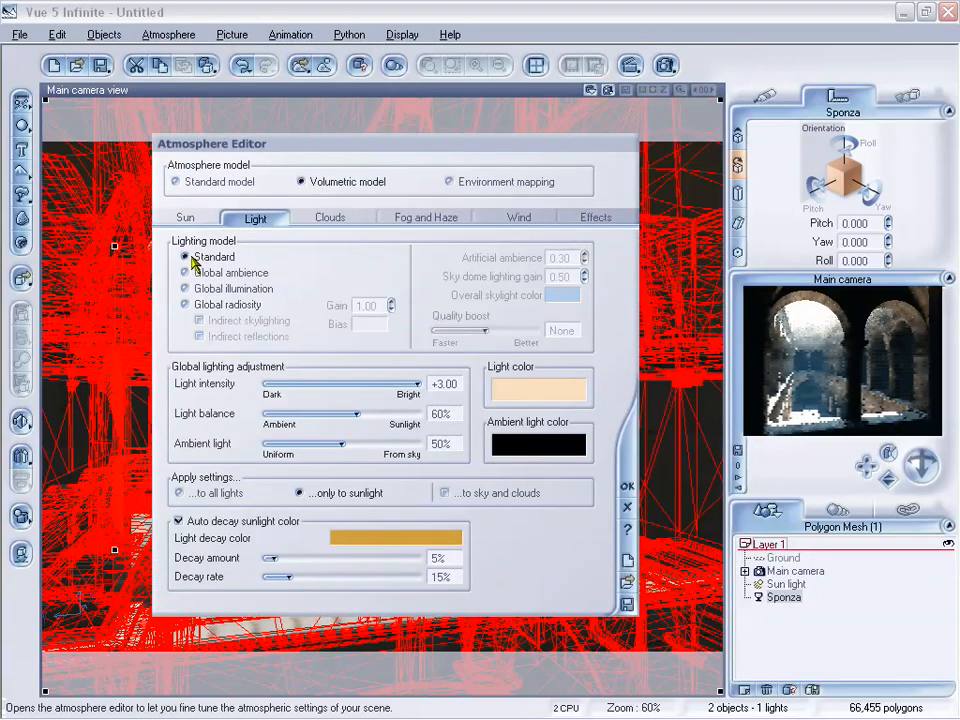
click(627, 486)
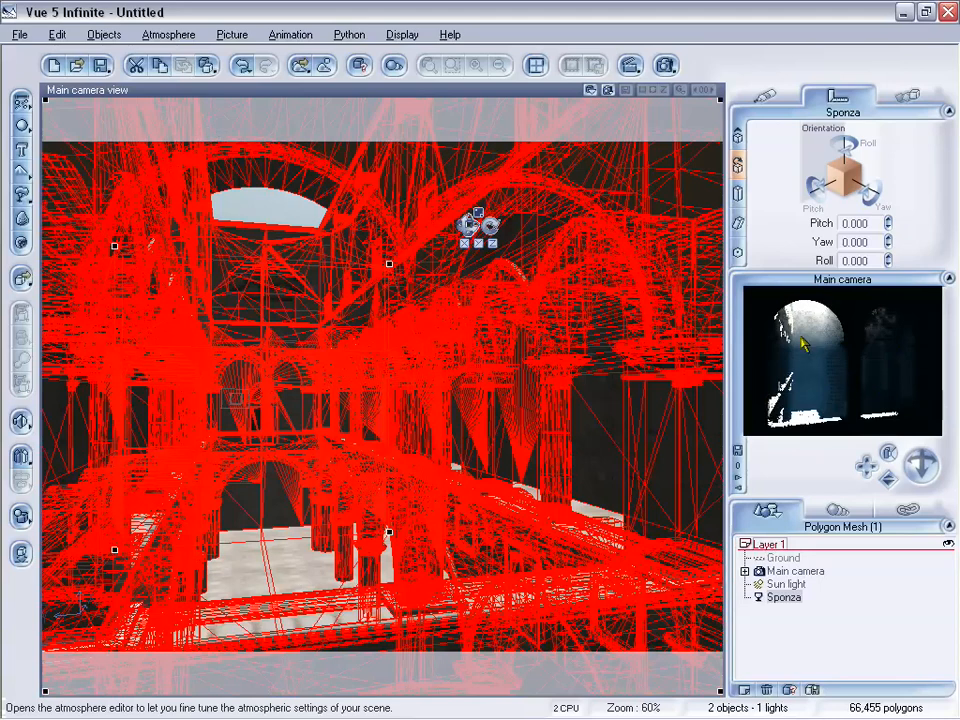
right_click(790, 384)
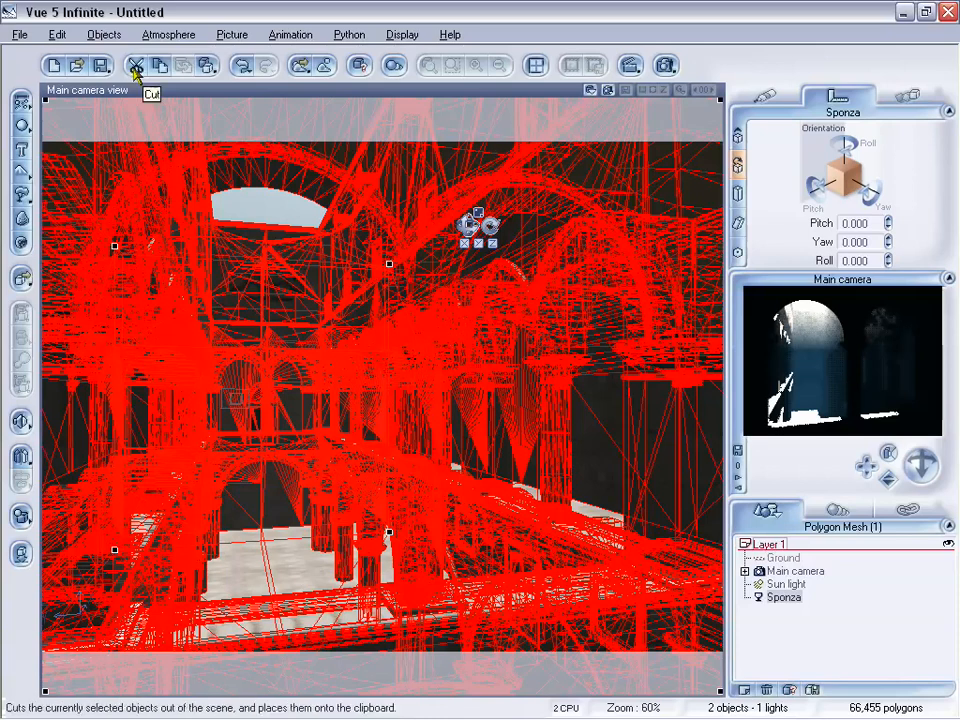
Step: Look through the Samples, Sample Animations, Tutorials and Procedural Terrains scene collections, and leave the scene browser without loading anything
click(19, 35)
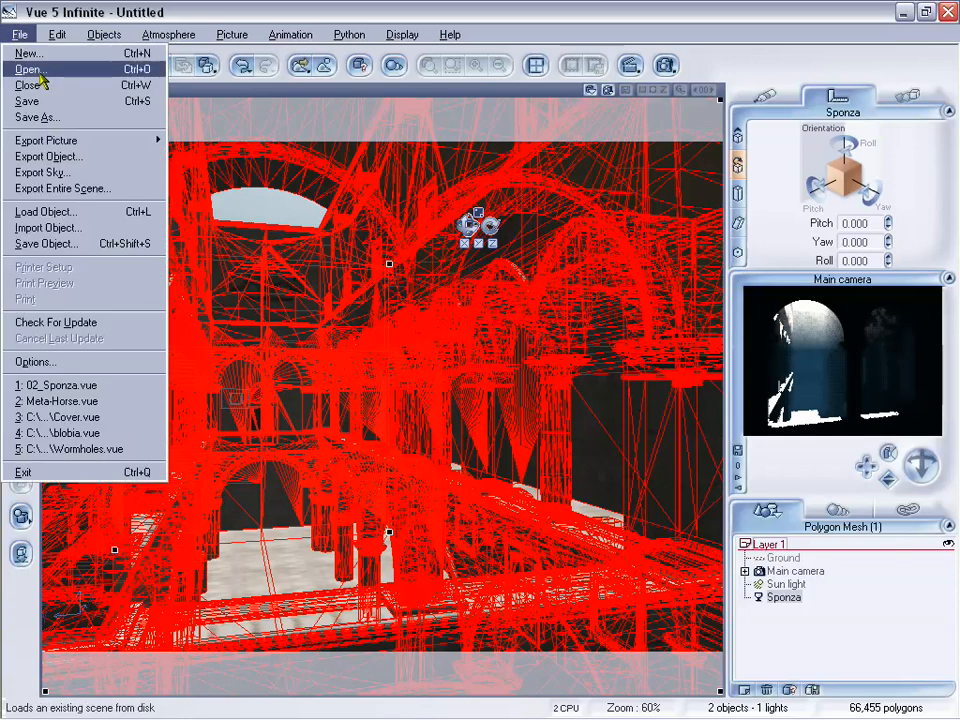
click(31, 69)
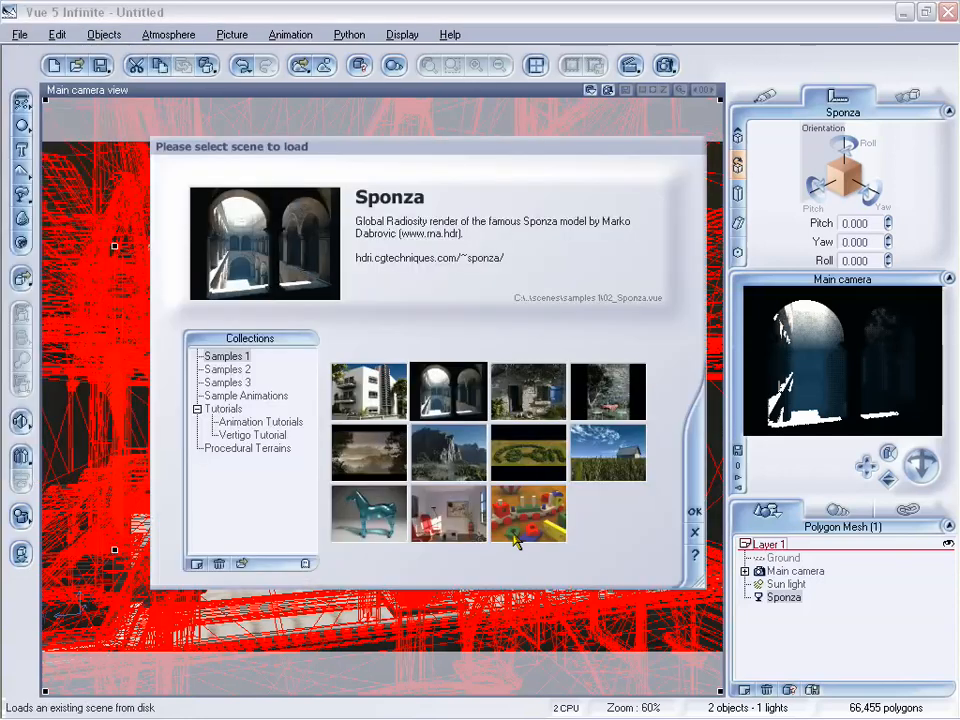
click(238, 370)
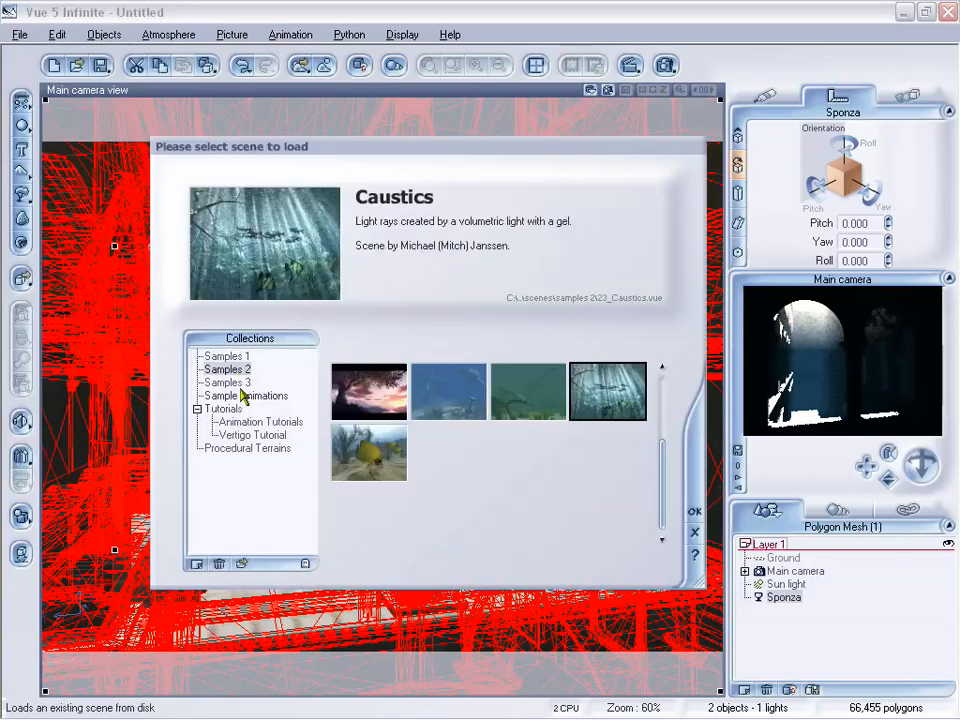
click(242, 395)
click(240, 383)
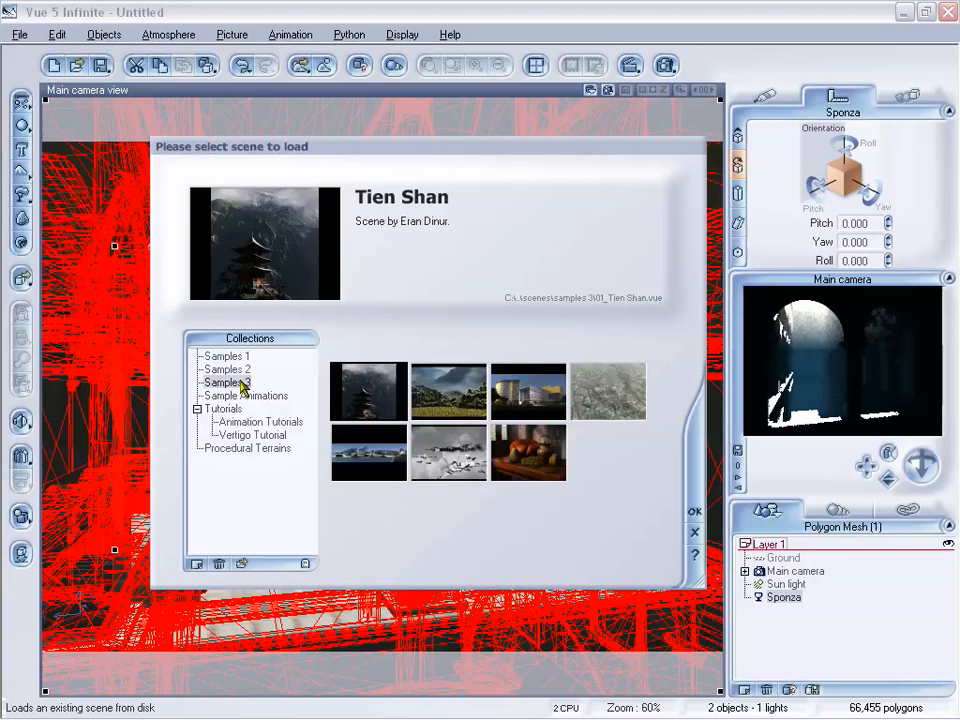
click(252, 448)
click(254, 435)
click(255, 422)
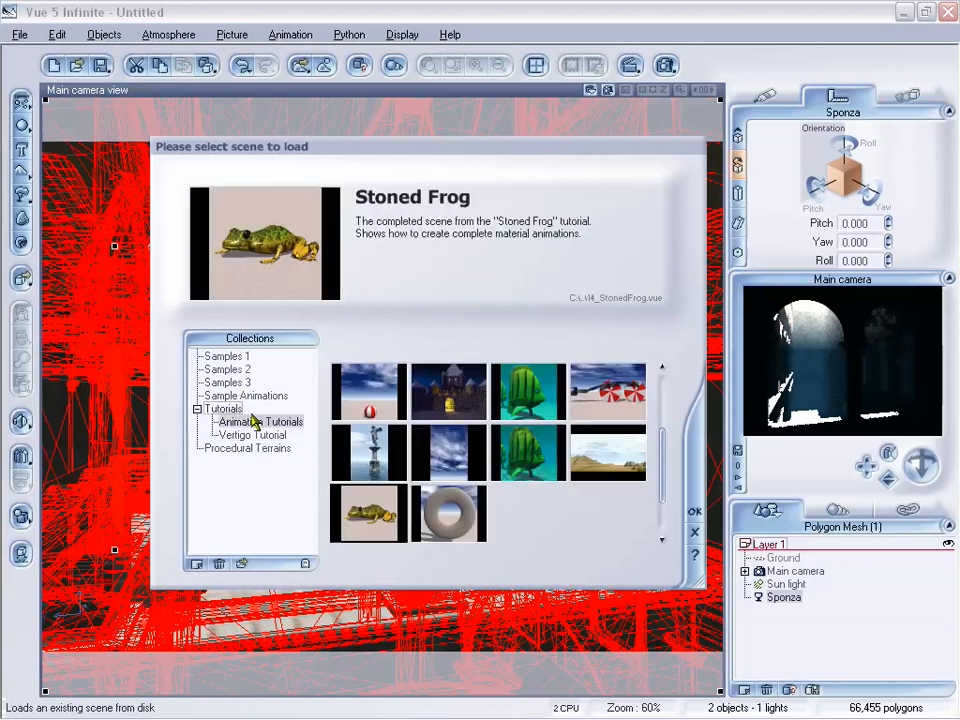
click(228, 356)
click(246, 396)
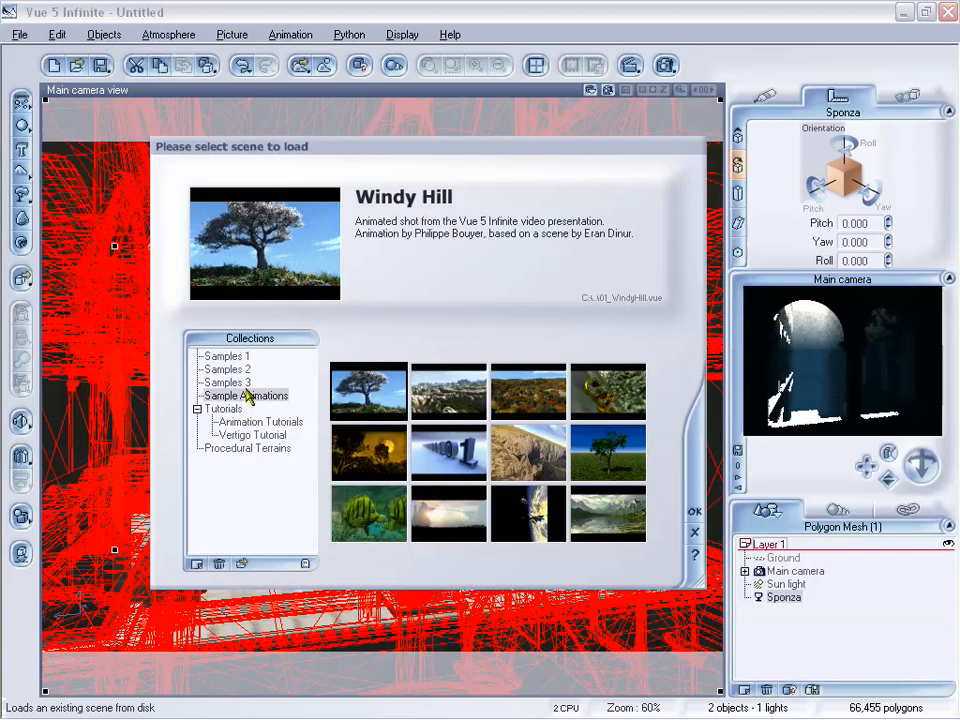
click(244, 383)
click(246, 372)
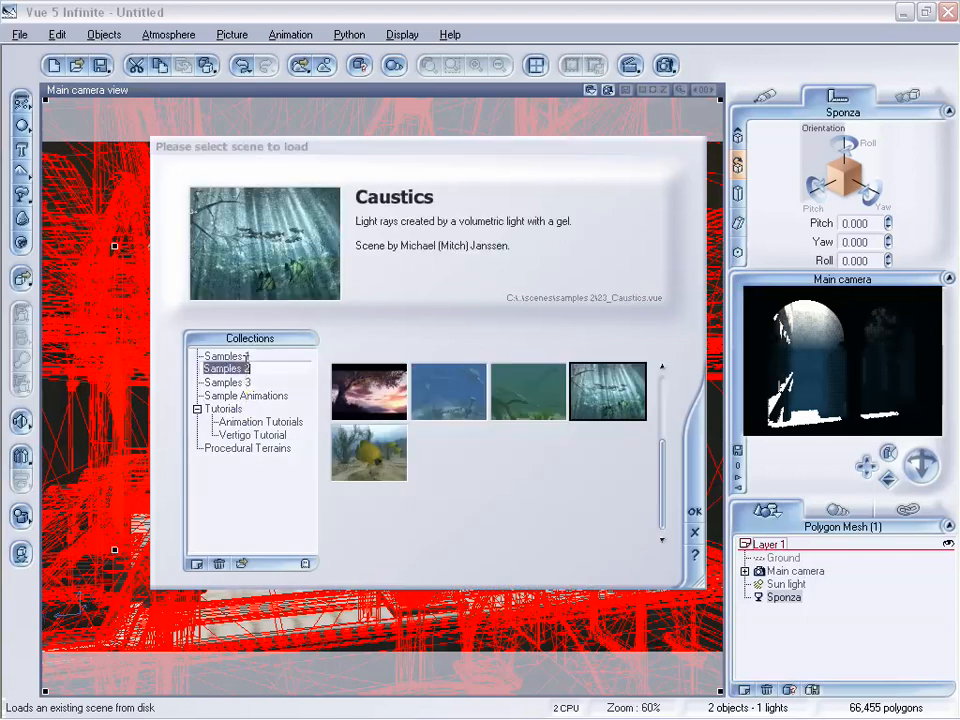
click(246, 357)
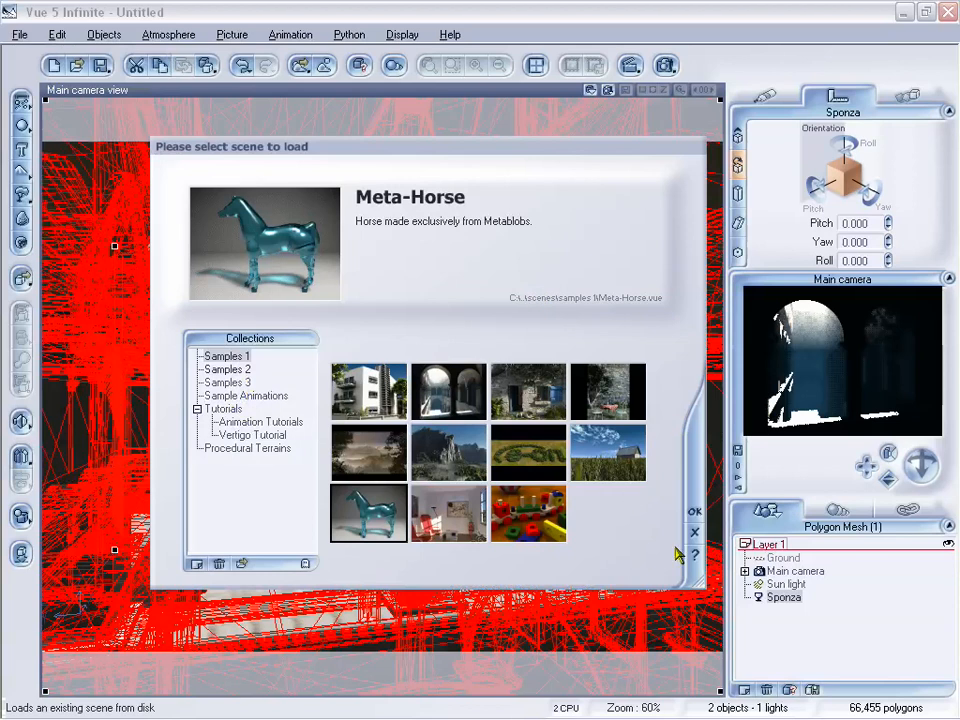
click(694, 532)
Step: Start a new scene with the Image Based Lighting atmosphere from the Effects > Others collection, without saving the Sponza scene
click(19, 34)
click(40, 55)
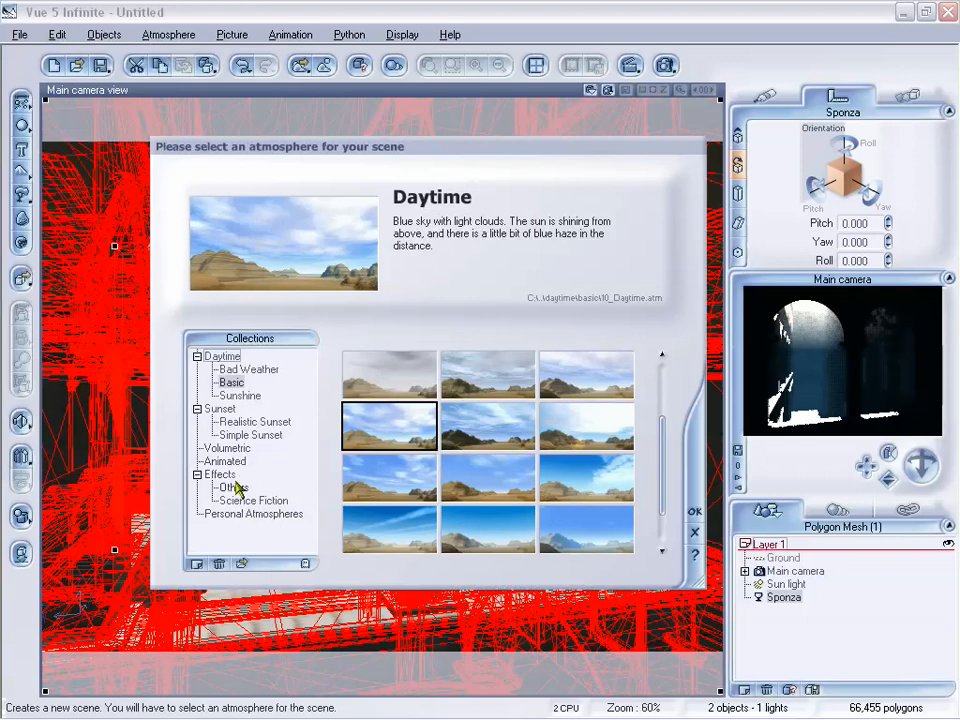
click(228, 450)
click(226, 462)
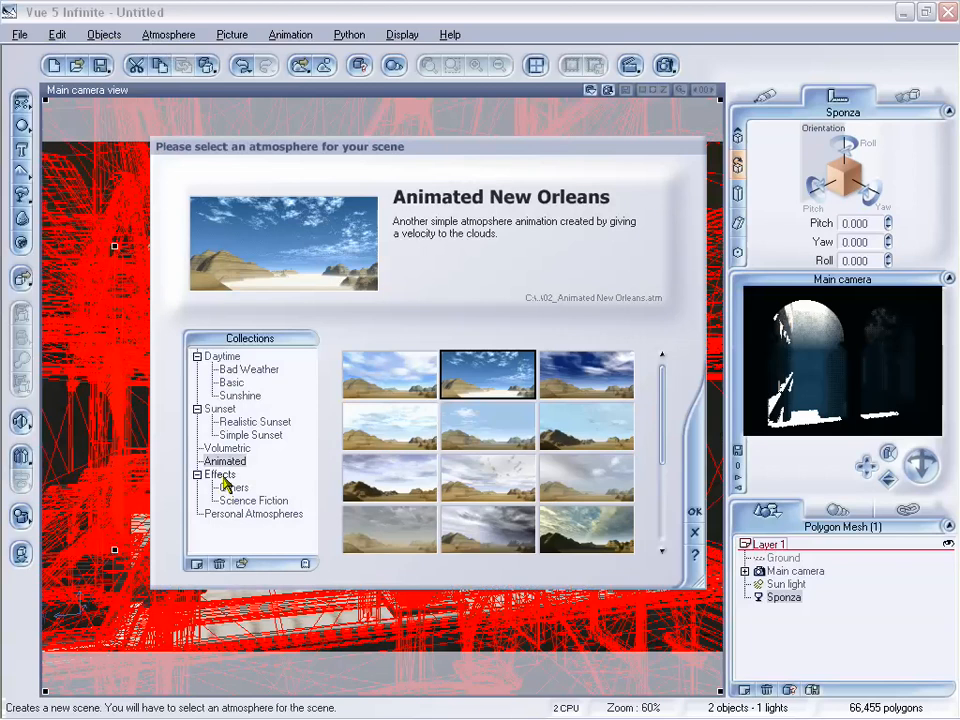
click(222, 474)
click(236, 488)
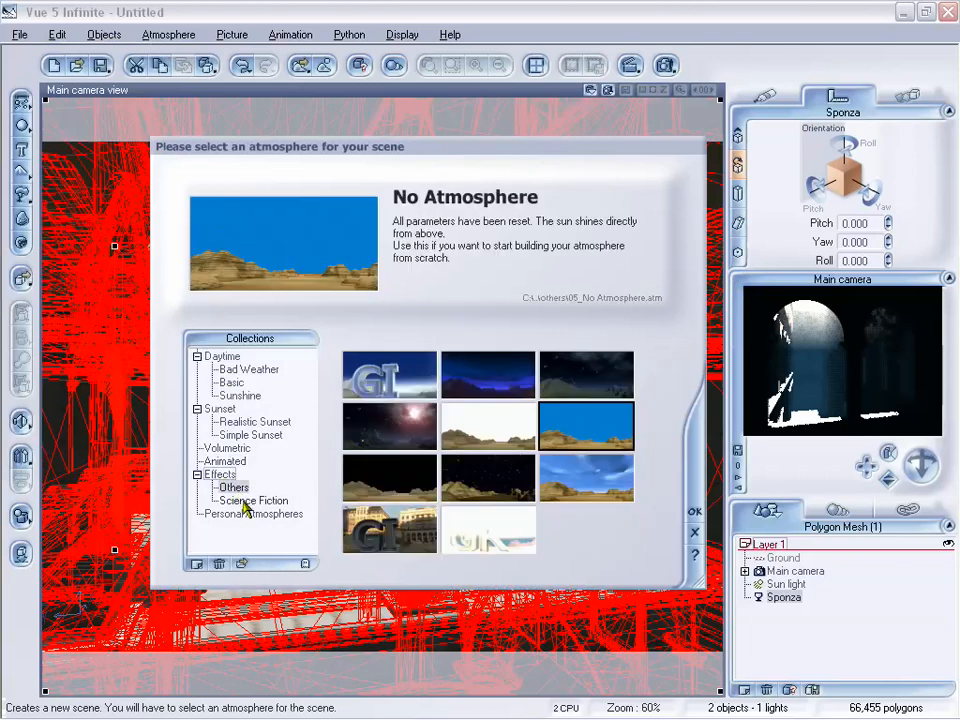
click(389, 528)
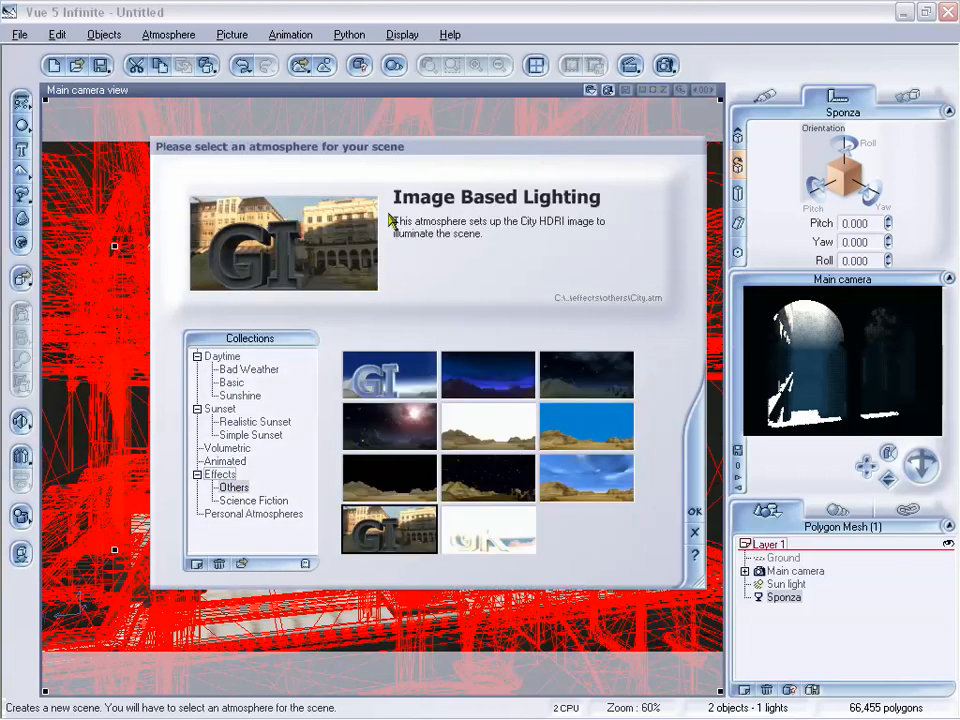
drag(530, 153, 538, 143)
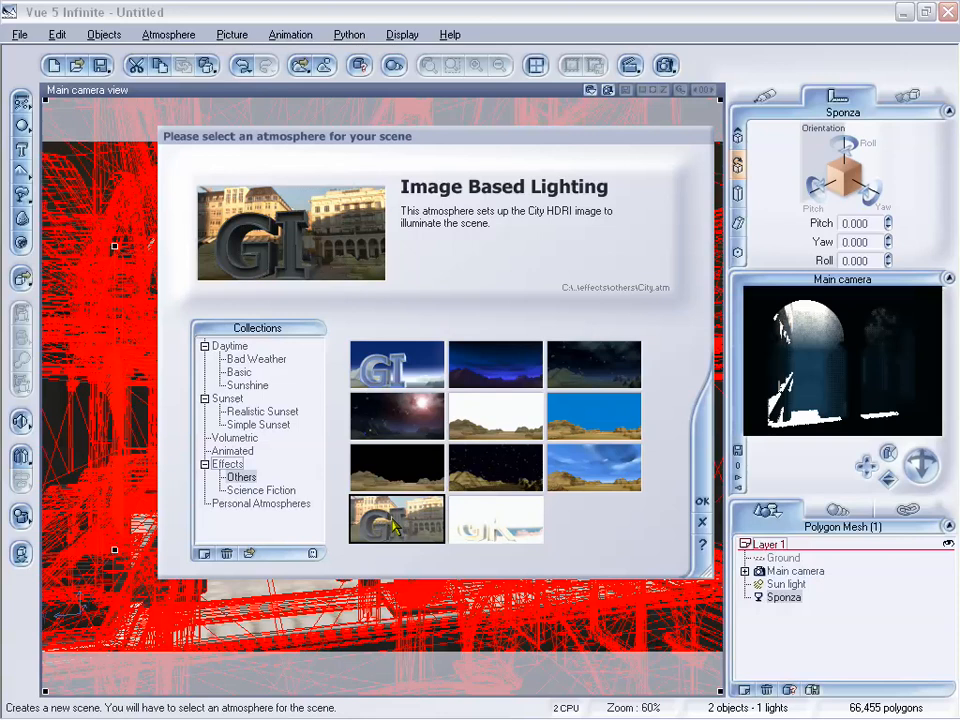
click(703, 505)
click(517, 387)
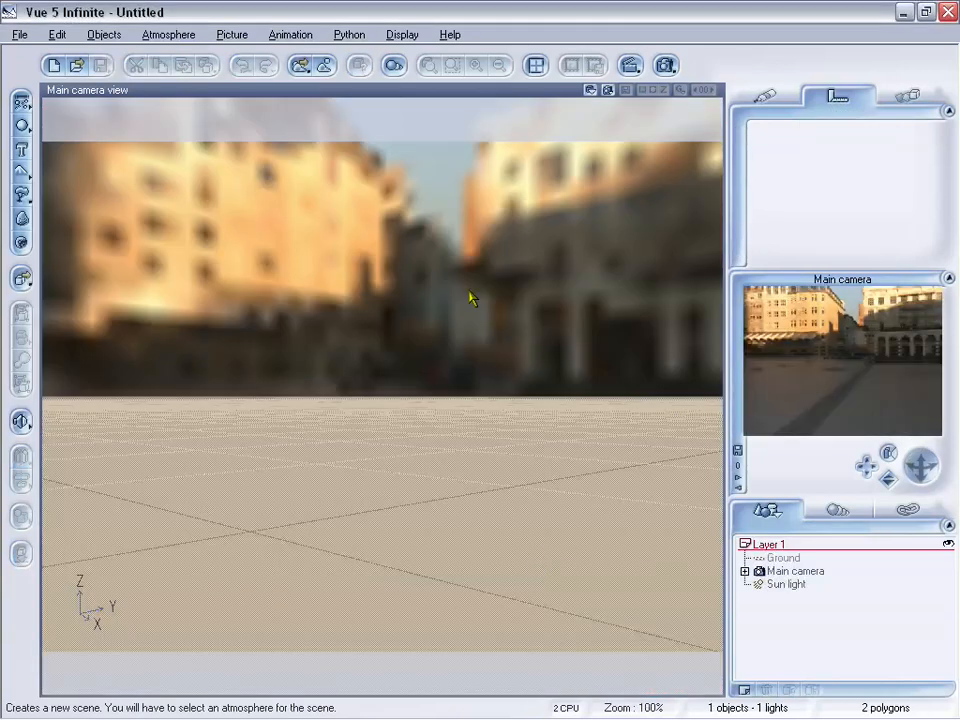
Step: Review the Light settings and the environment map under Effects in the Atmosphere Editor, and close it without changes
mouse_move(918, 470)
mouse_down()
mouse_move(920, 457)
mouse_move(926, 462)
mouse_move(906, 474)
mouse_up()
click(168, 34)
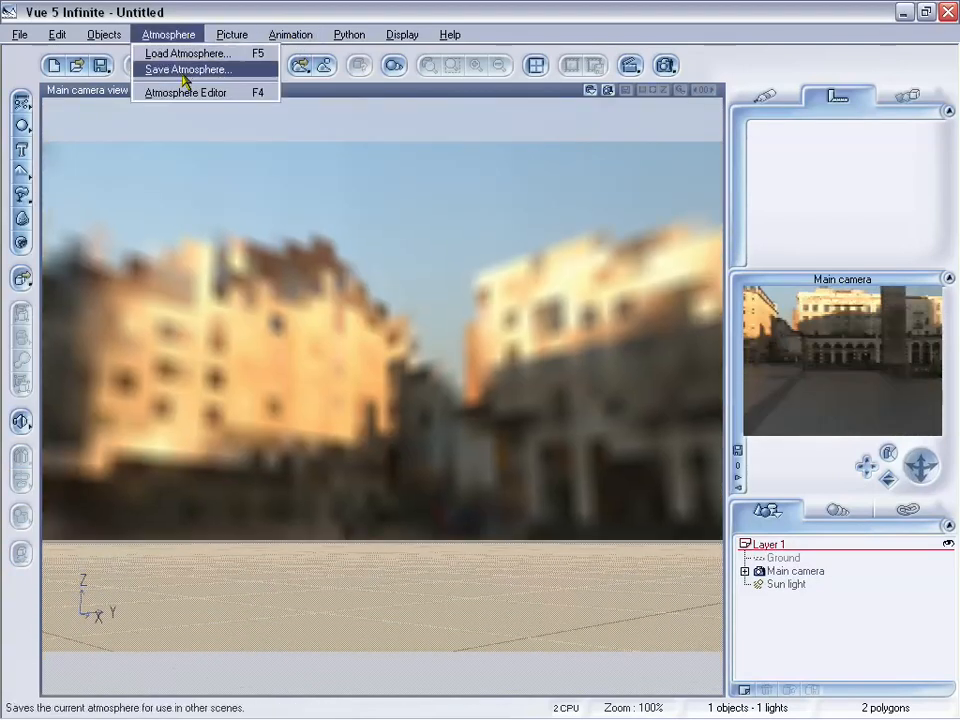
click(180, 90)
drag(402, 148, 409, 158)
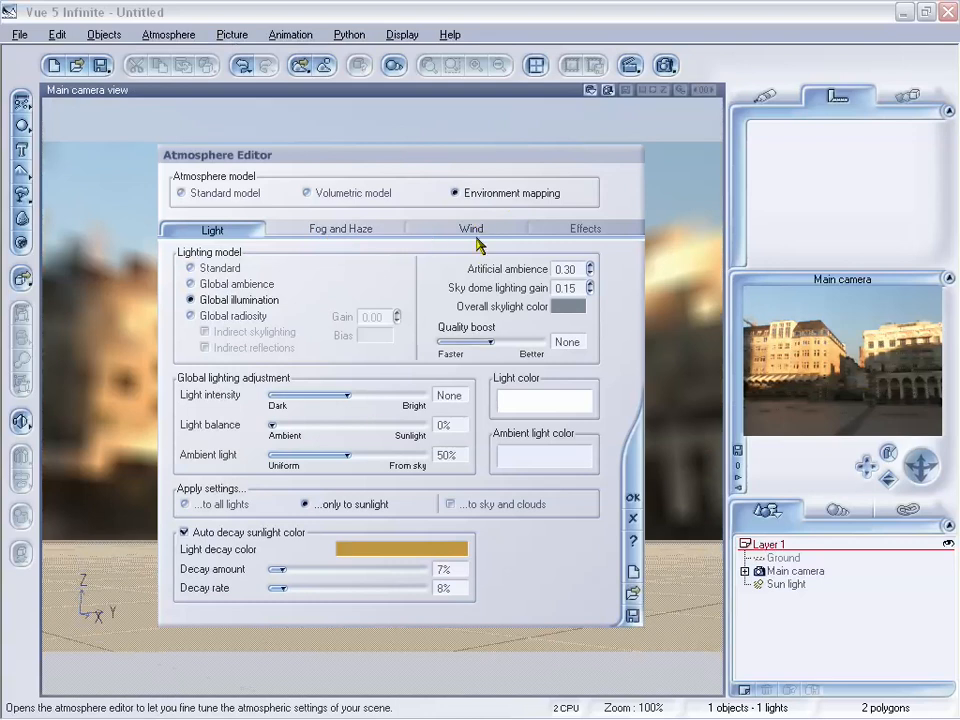
click(576, 232)
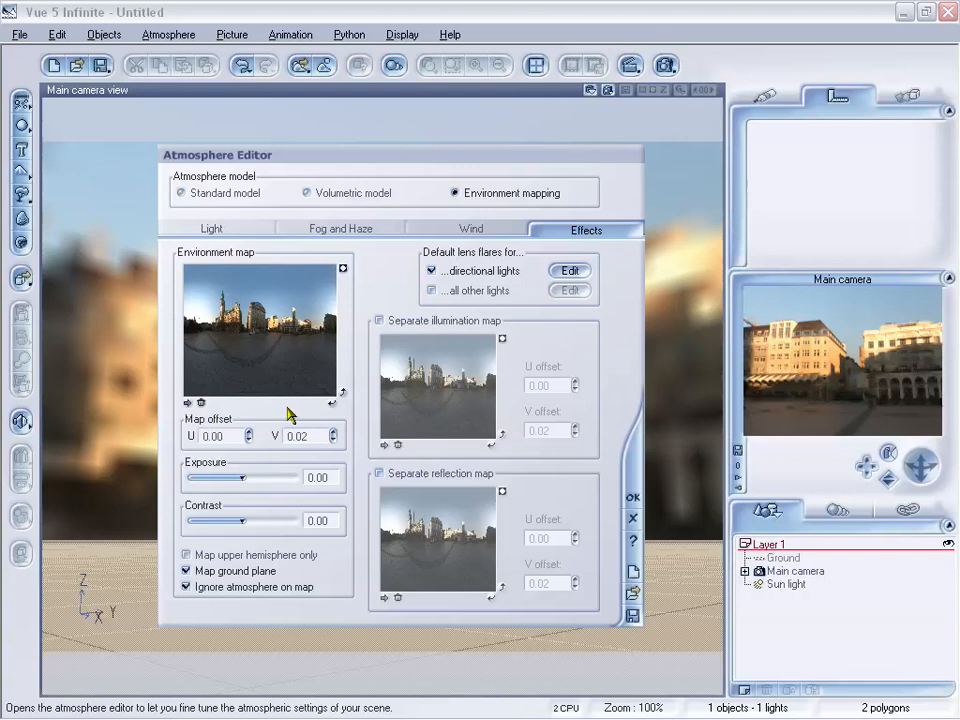
click(634, 520)
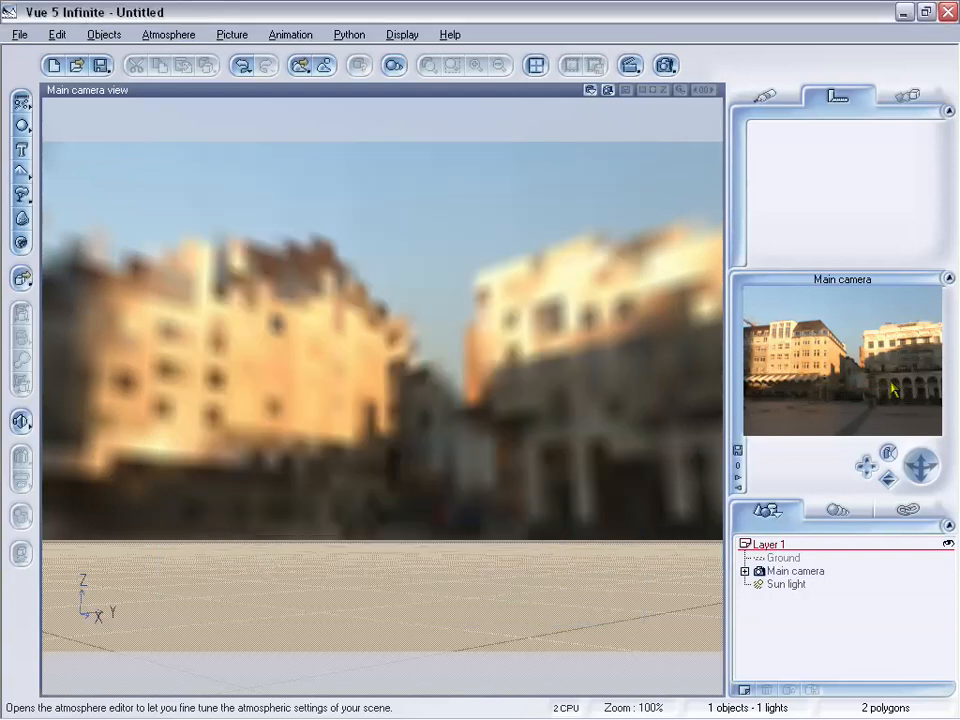
Step: Load the Mercedes from the Vehicles > Grounded collection into the scene and drop it onto the ground
drag(921, 466, 888, 484)
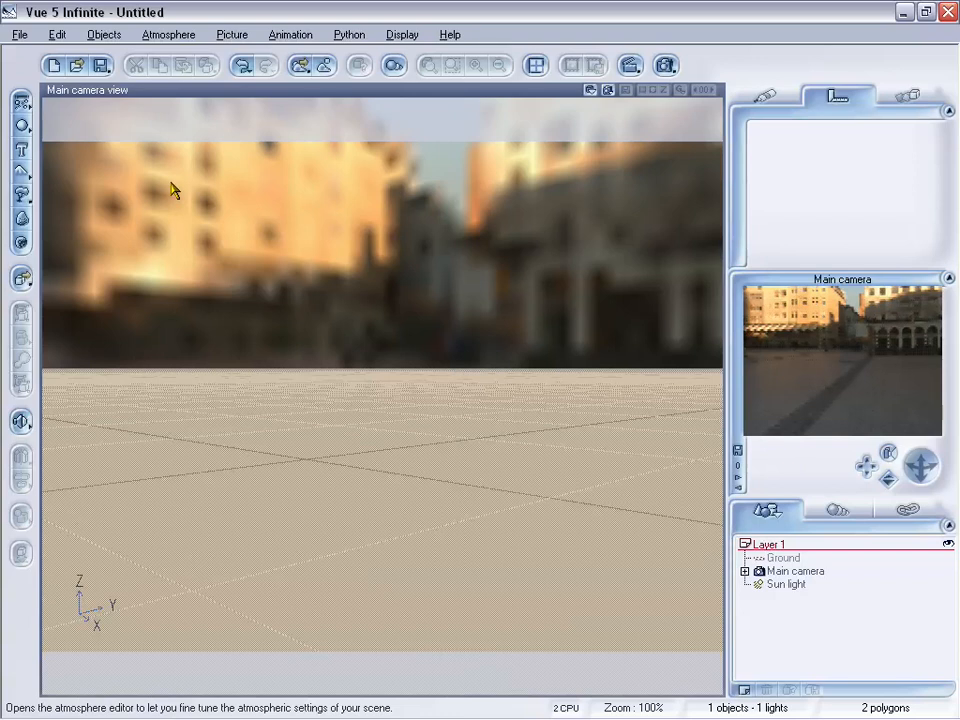
click(22, 278)
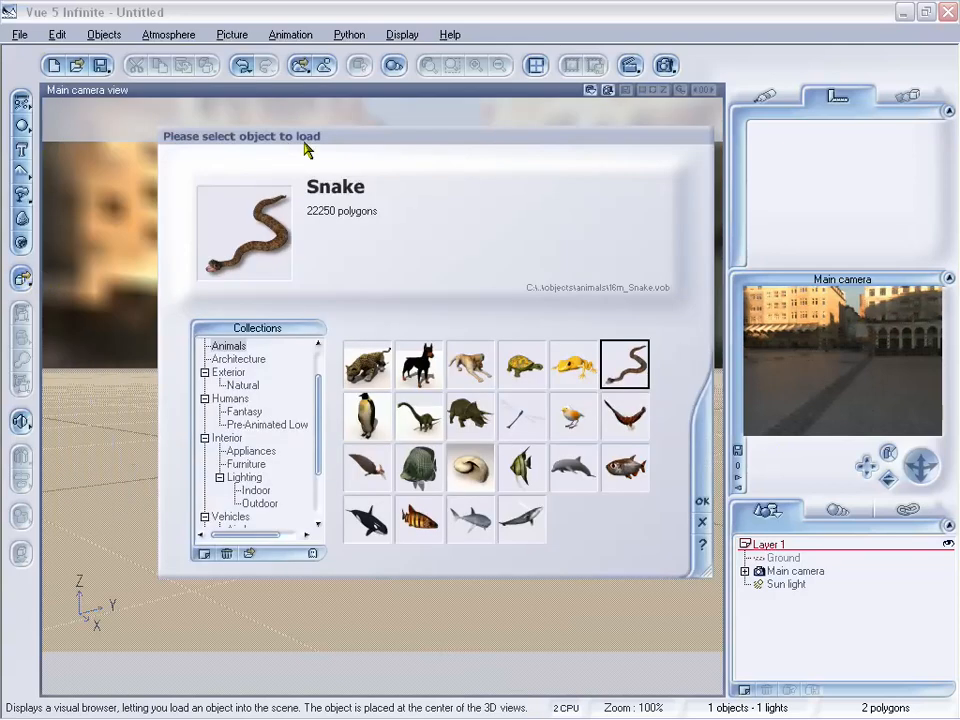
drag(307, 148, 271, 143)
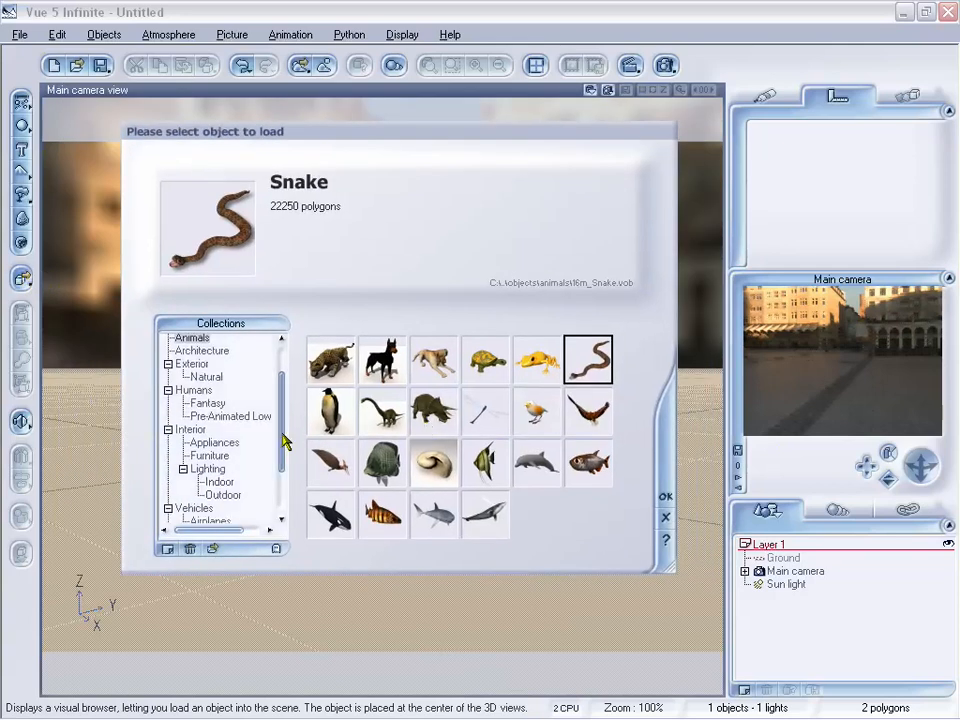
scroll(281, 443, down, 2)
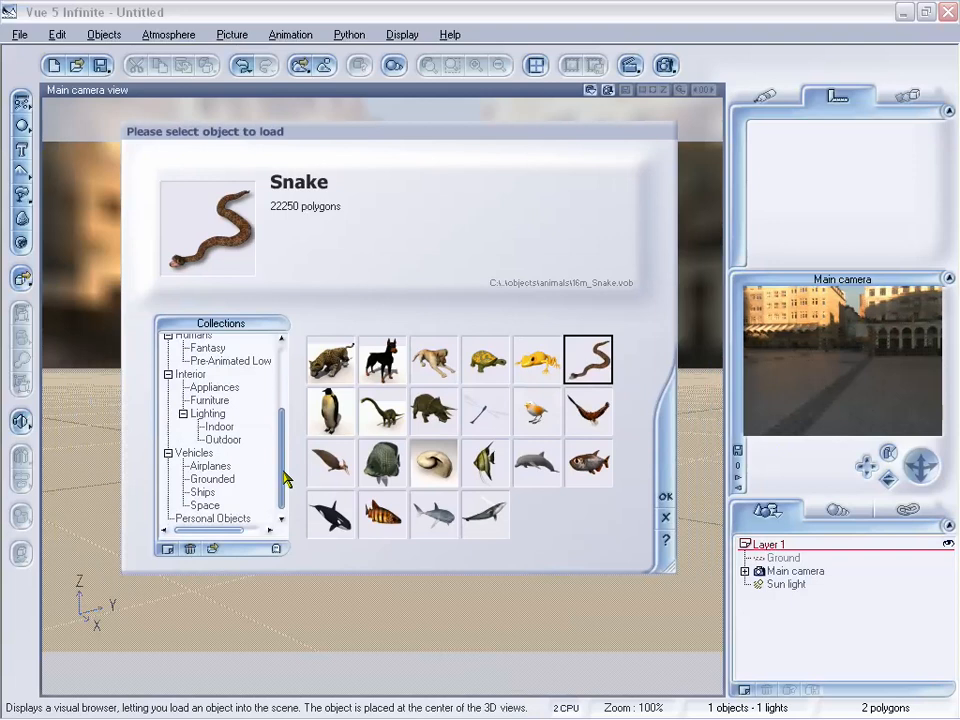
click(214, 479)
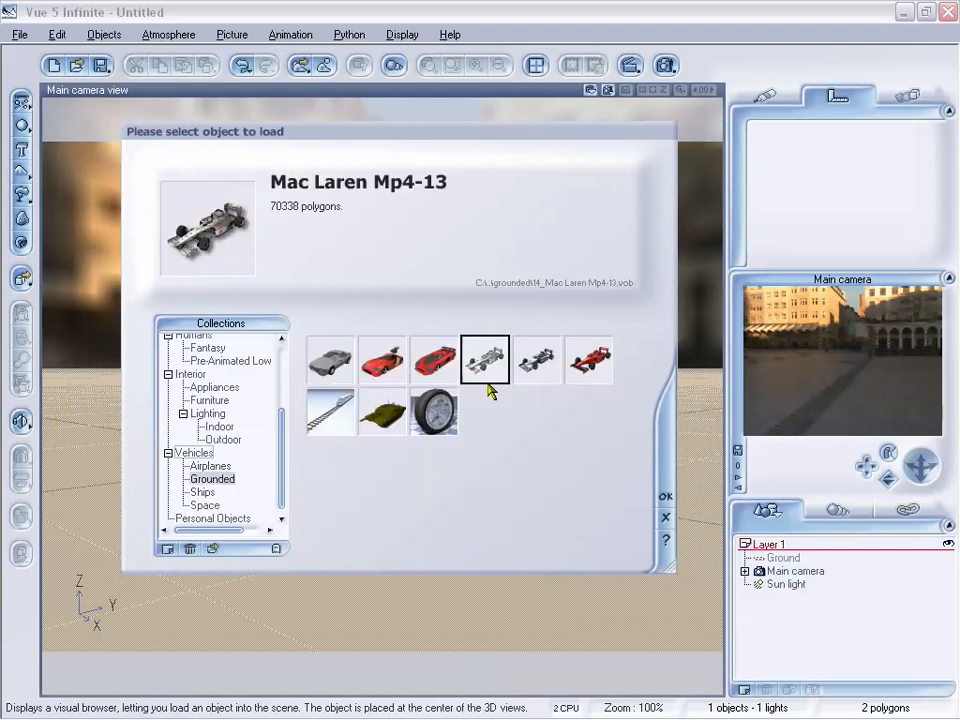
click(332, 372)
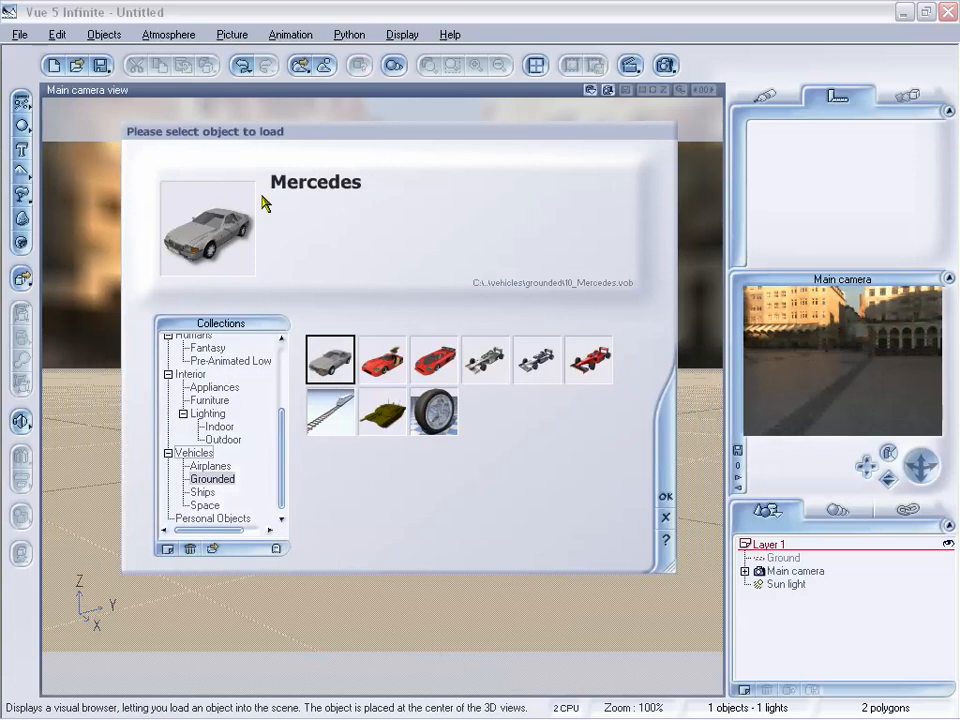
click(665, 497)
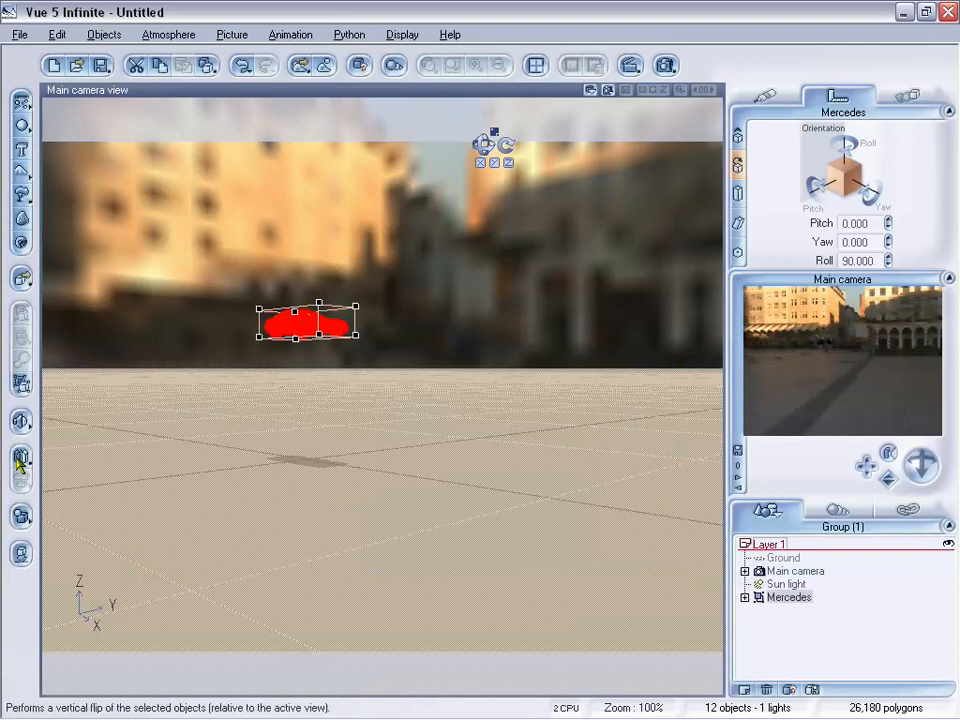
click(21, 555)
Step: Bring the main camera close to the Mercedes and circle it to examine the image-based lighting from several sides
mouse_move(866, 466)
mouse_down()
mouse_move(886, 475)
mouse_move(851, 478)
mouse_up()
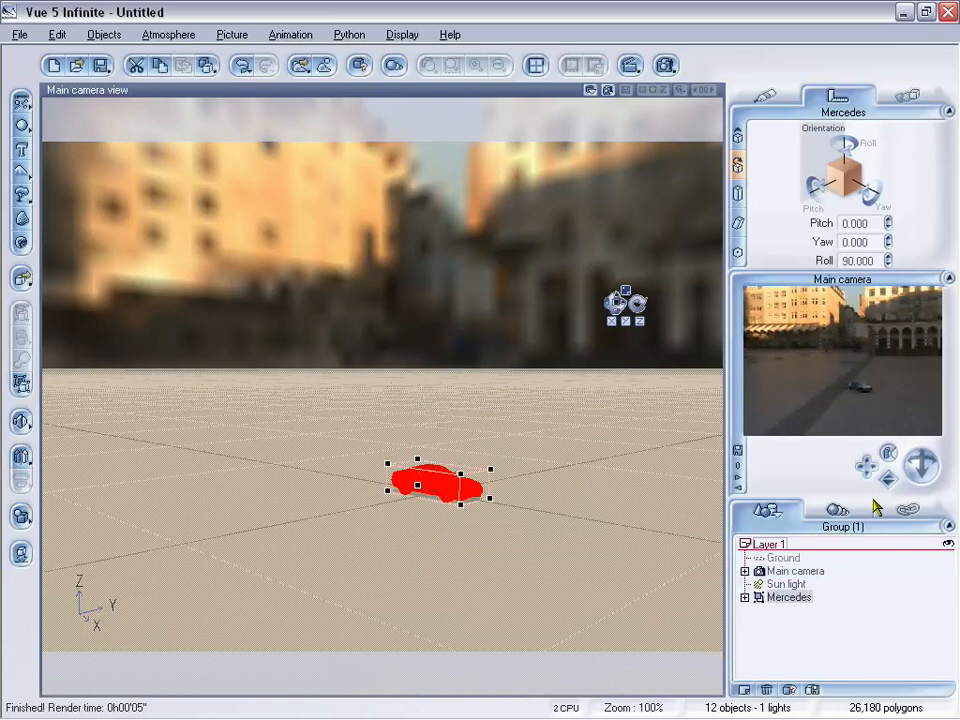
drag(887, 481, 864, 466)
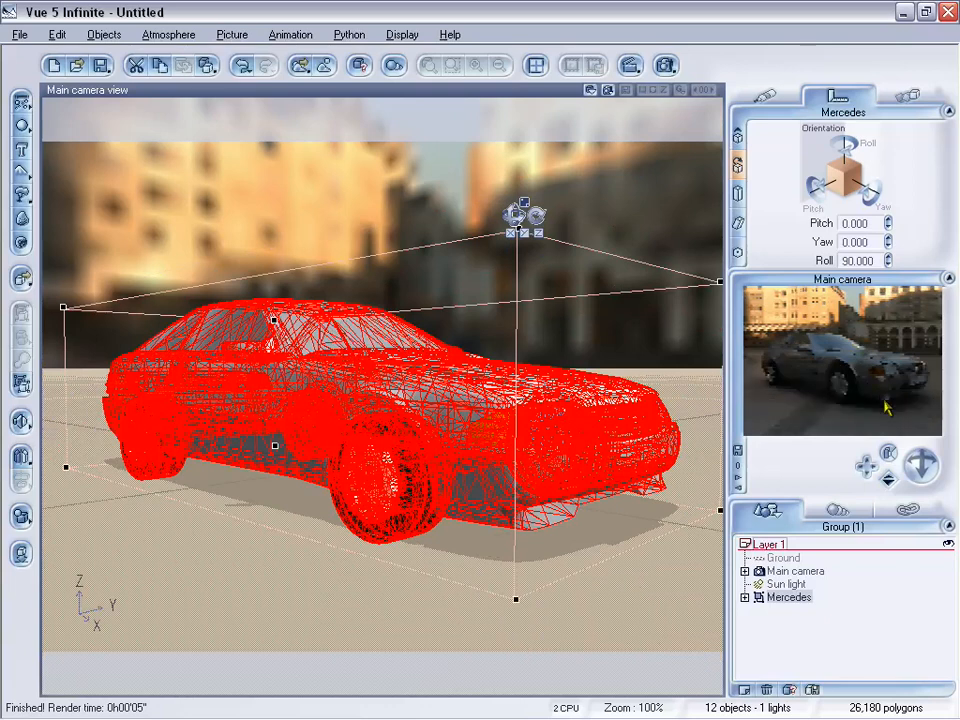
drag(921, 464, 803, 440)
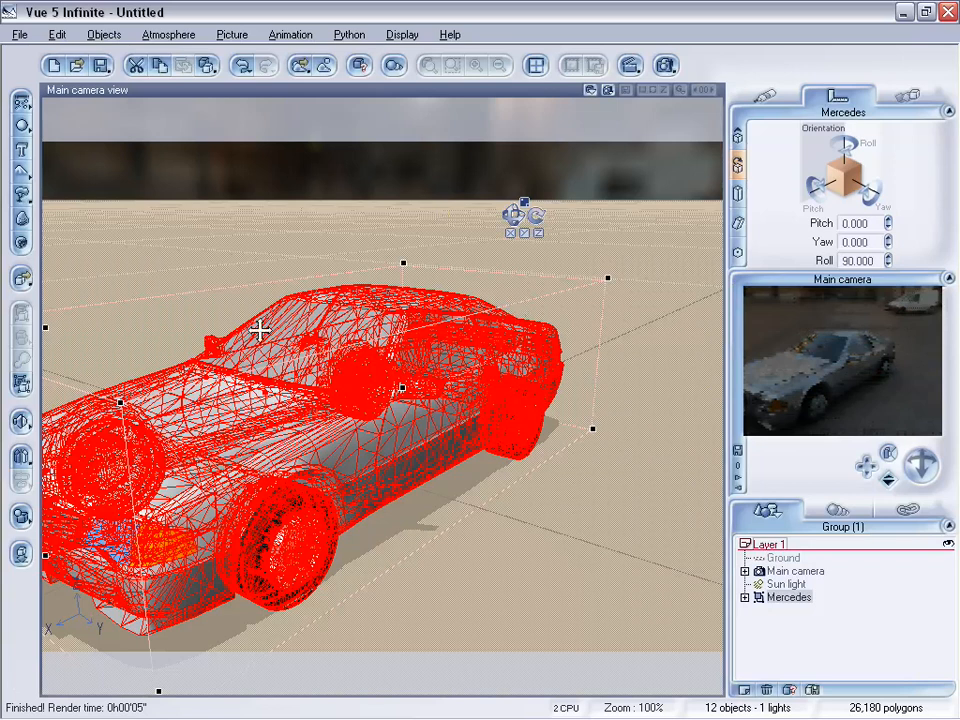
mouse_move(866, 467)
mouse_down()
mouse_move(836, 496)
mouse_move(862, 476)
mouse_up()
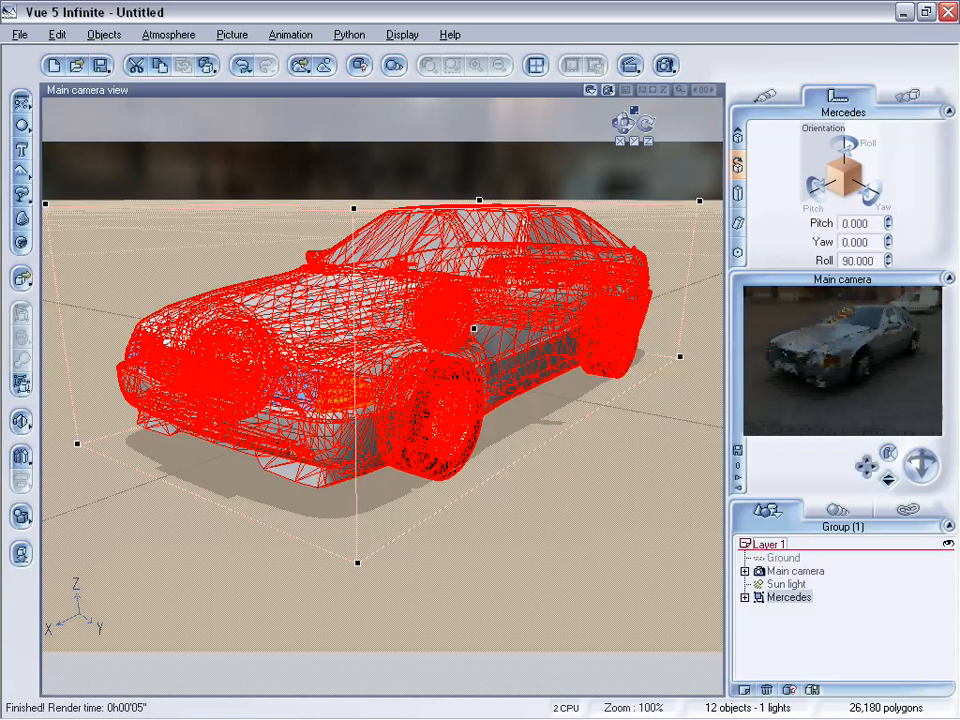
mouse_move(865, 466)
mouse_down()
mouse_move(890, 450)
mouse_move(874, 465)
mouse_up()
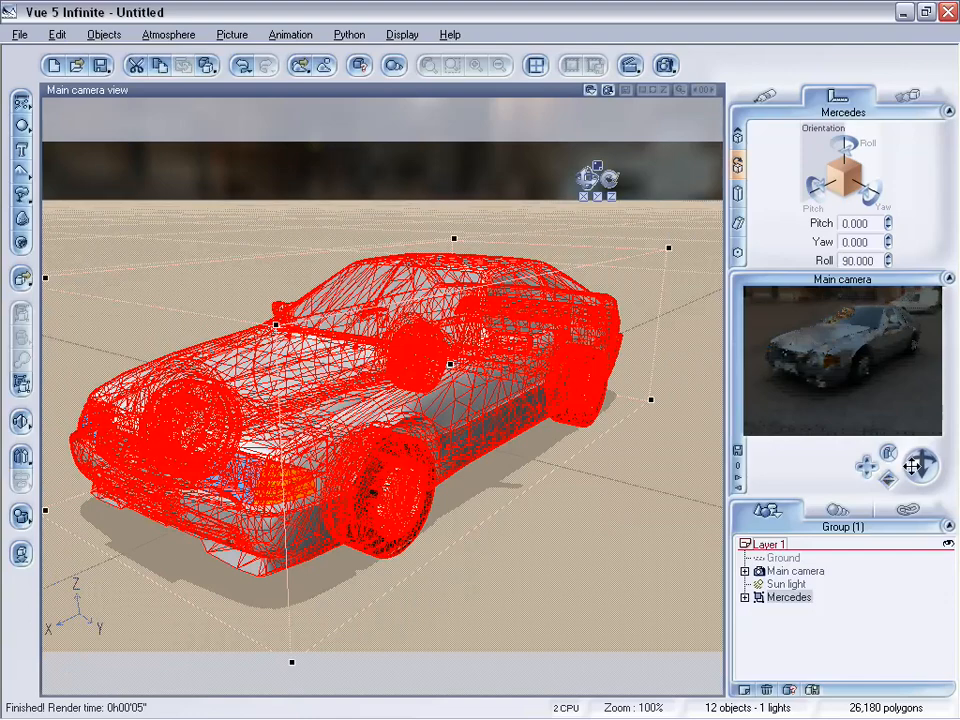
drag(884, 478, 919, 463)
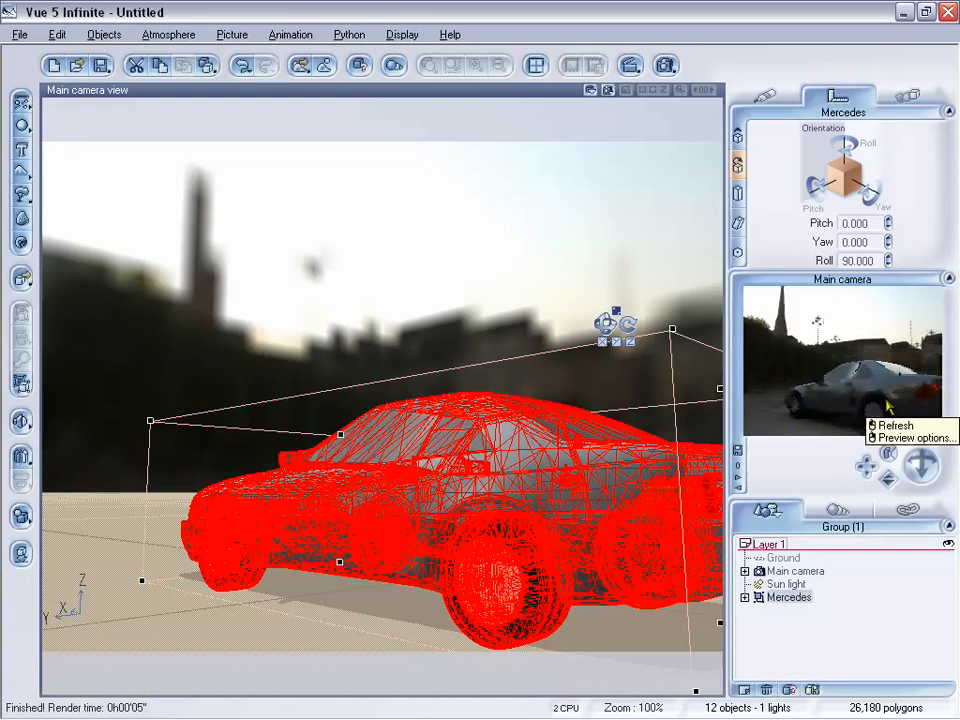
drag(911, 458, 888, 446)
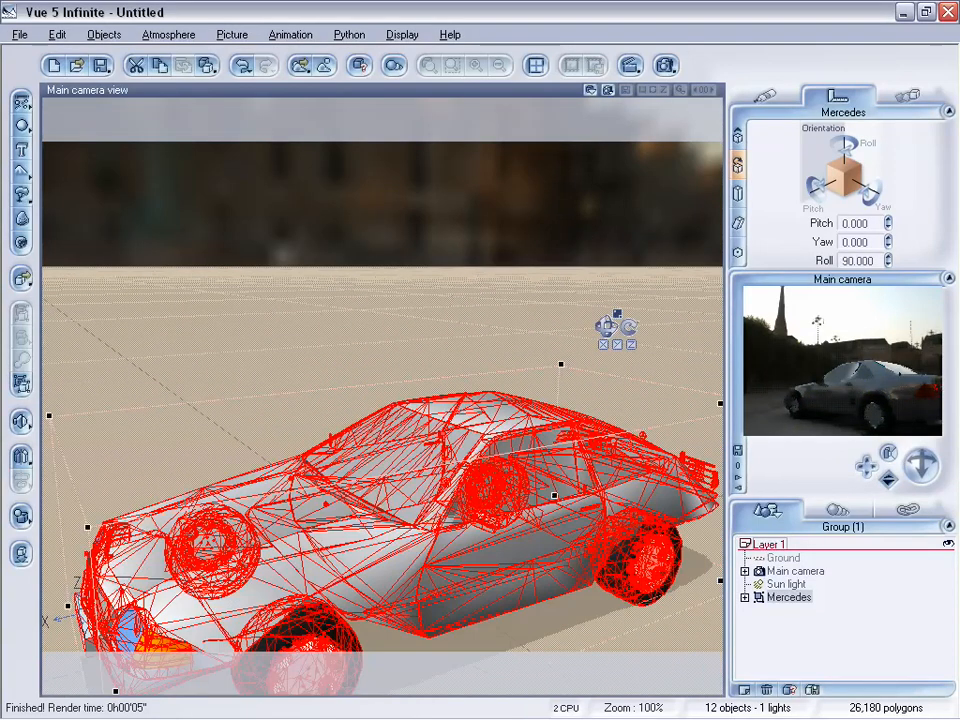
Step: Start a new scene with an atmosphere from the Daytime > Basic collection, without saving the Mercedes scene
click(17, 33)
click(22, 51)
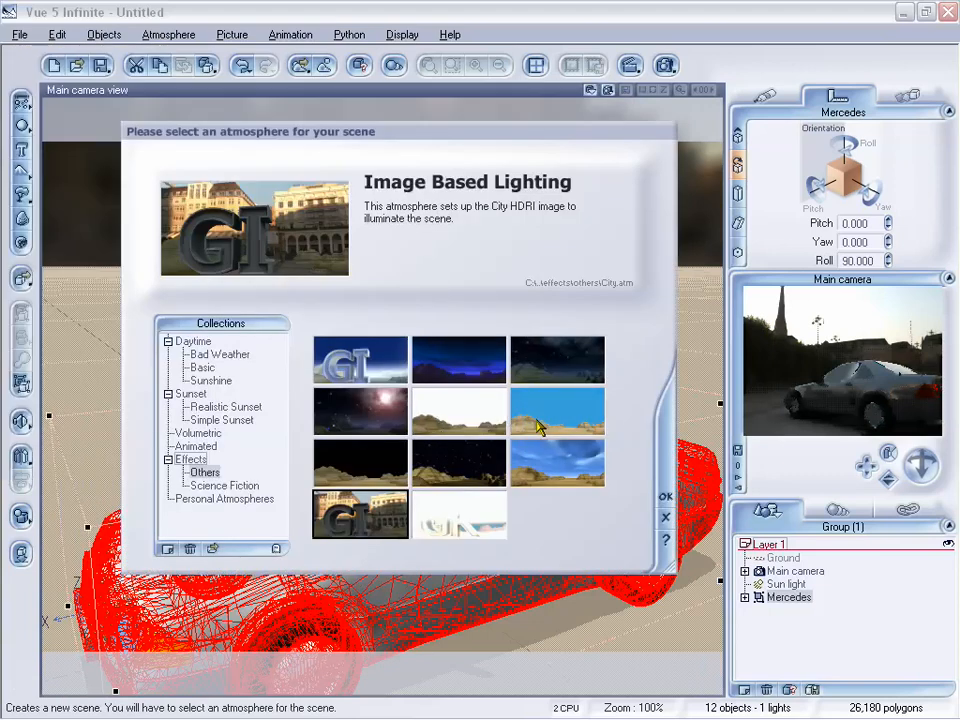
click(204, 368)
click(666, 497)
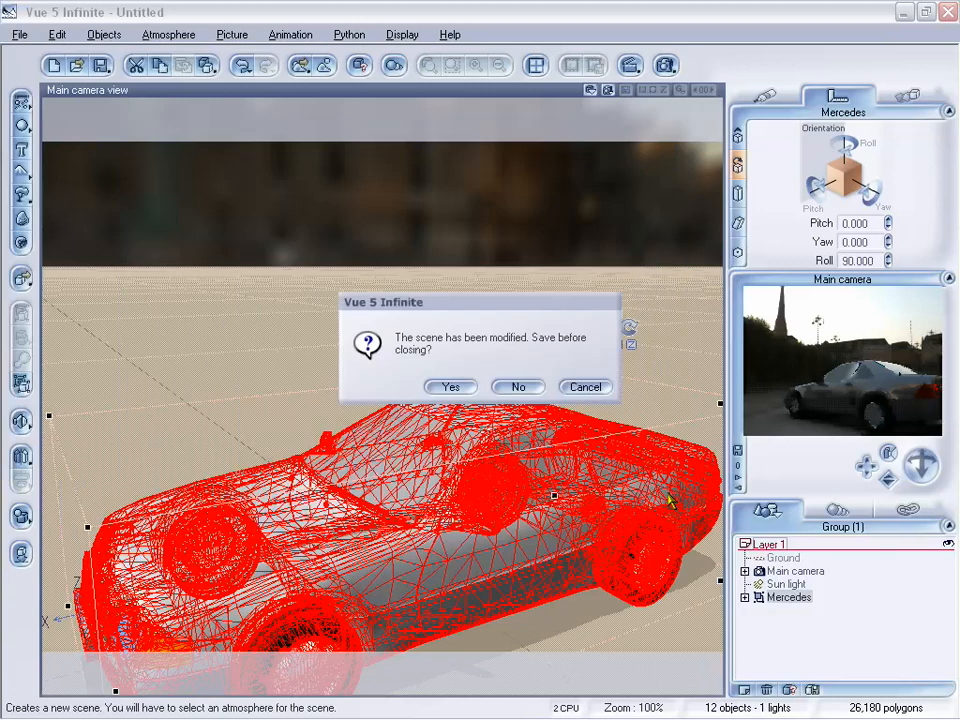
click(528, 388)
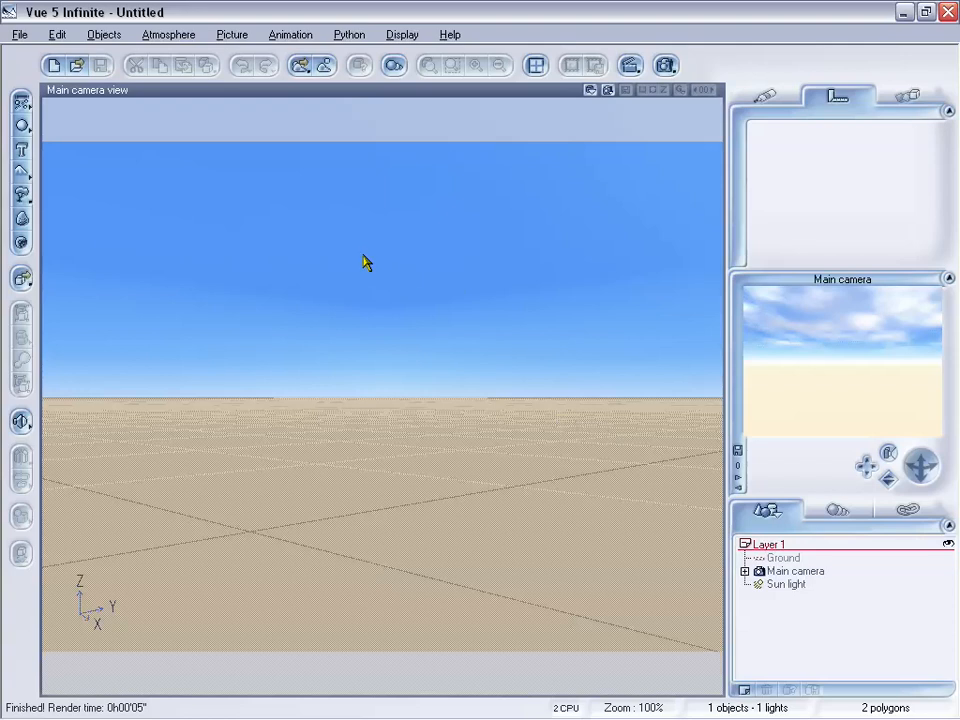
Step: Open the Cerro Verde sample scene from the Samples 1 collection after previewing some of the other scenes there
click(19, 34)
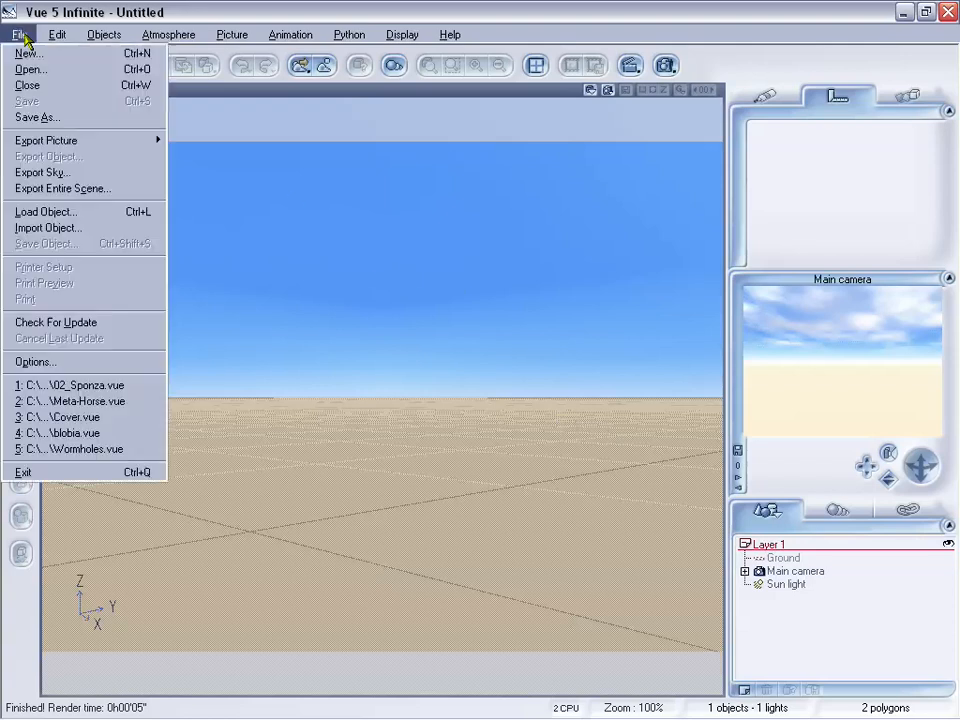
click(35, 70)
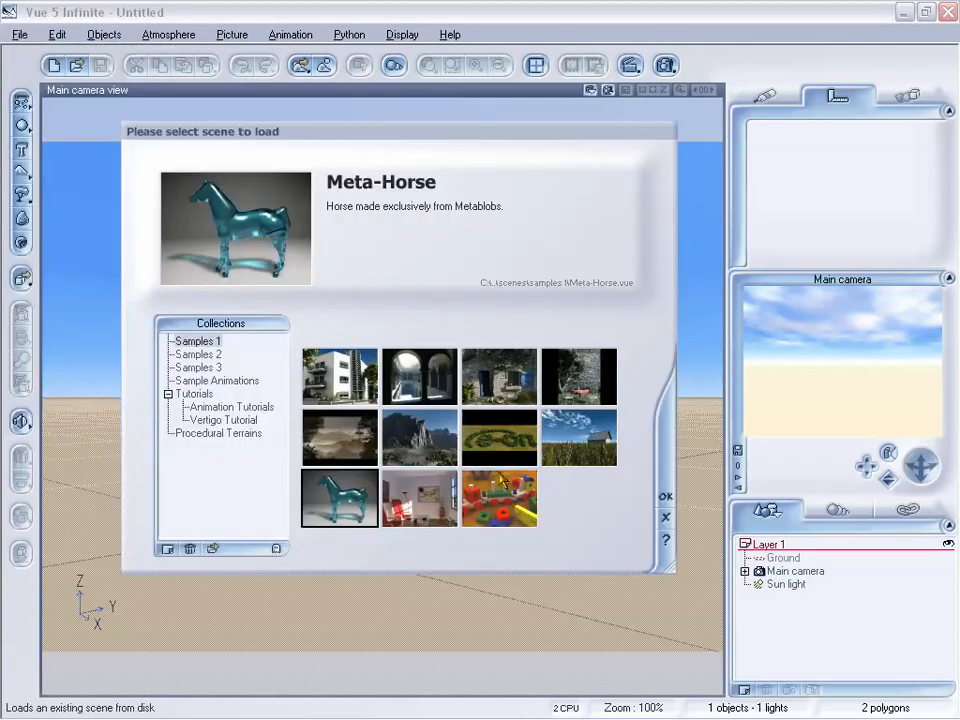
click(518, 377)
click(579, 377)
click(579, 437)
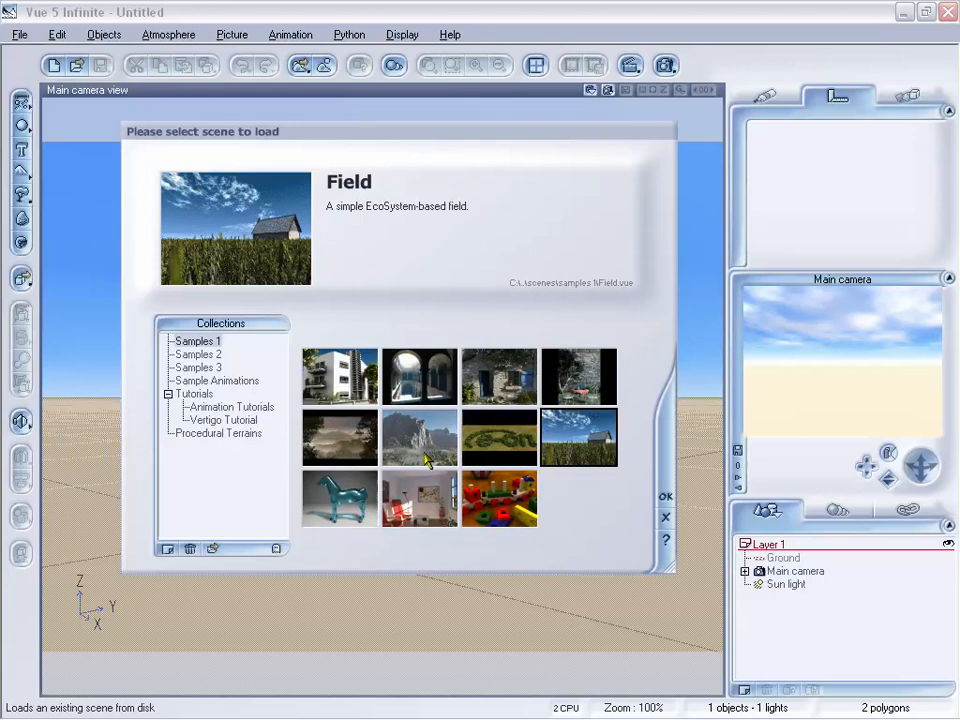
click(424, 442)
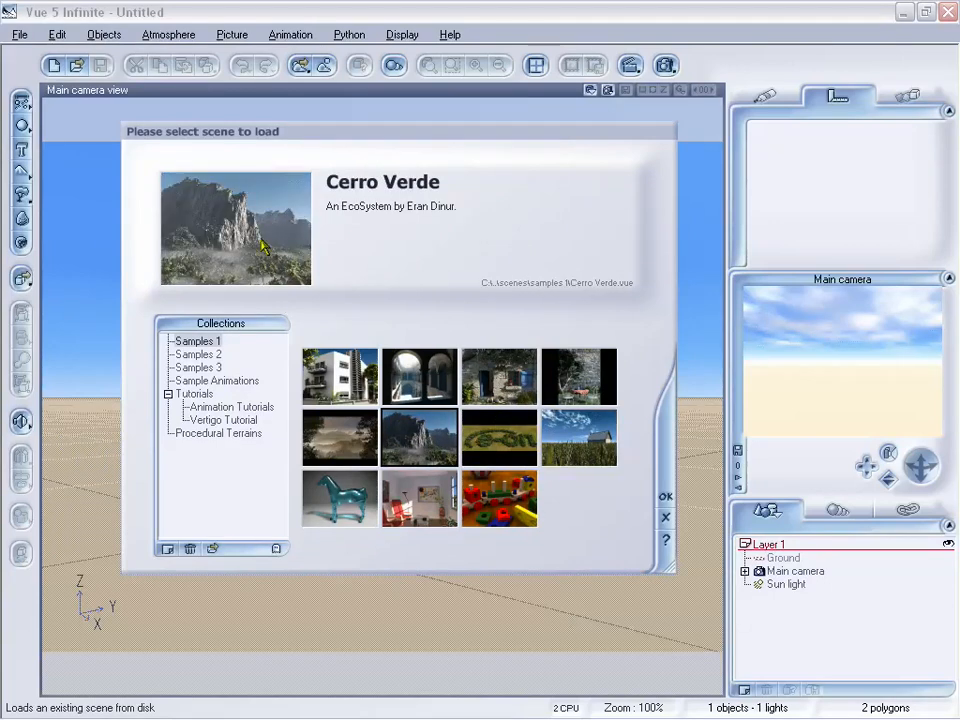
click(665, 497)
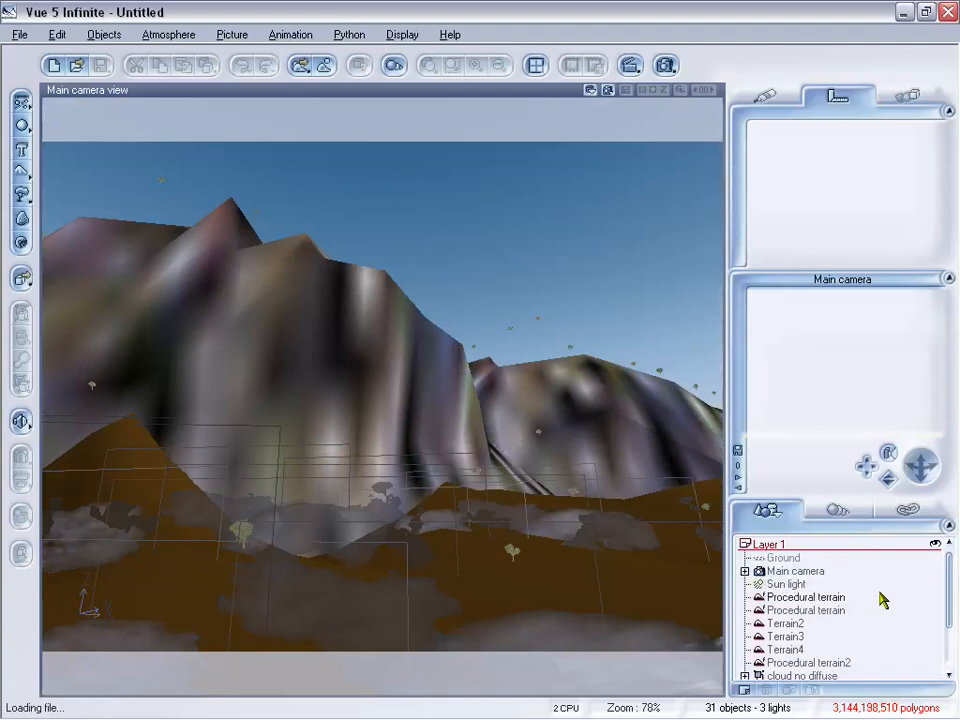
Step: Expand the first "cloud no diffuse" group among the scene objects and select the third listed Alpha plane 2 inside it
drag(948, 589, 947, 625)
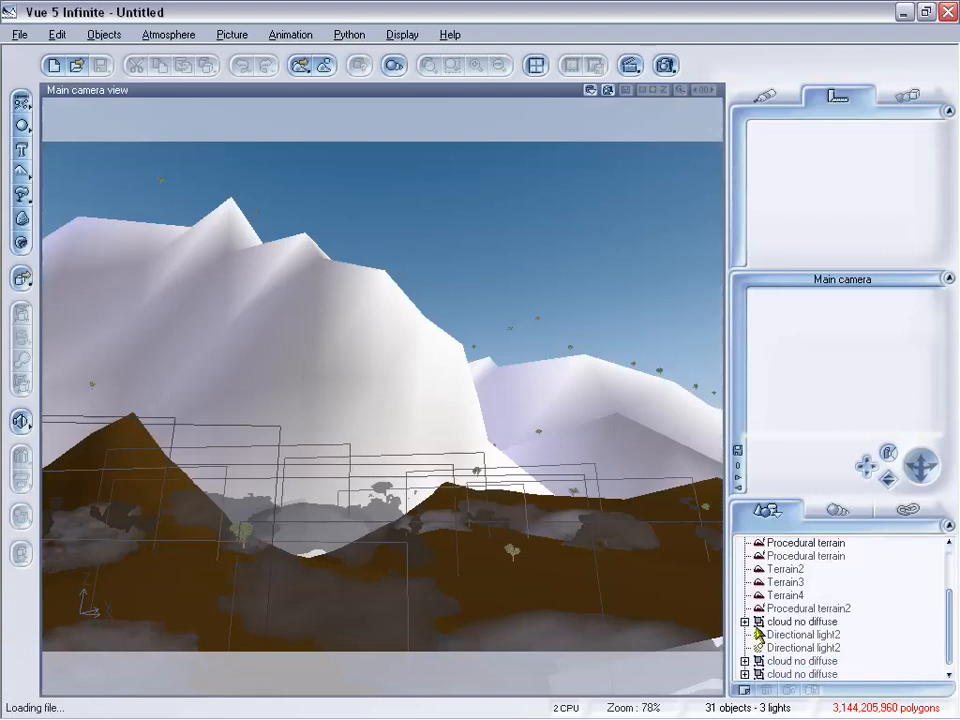
click(744, 621)
scroll(955, 610, down, 2)
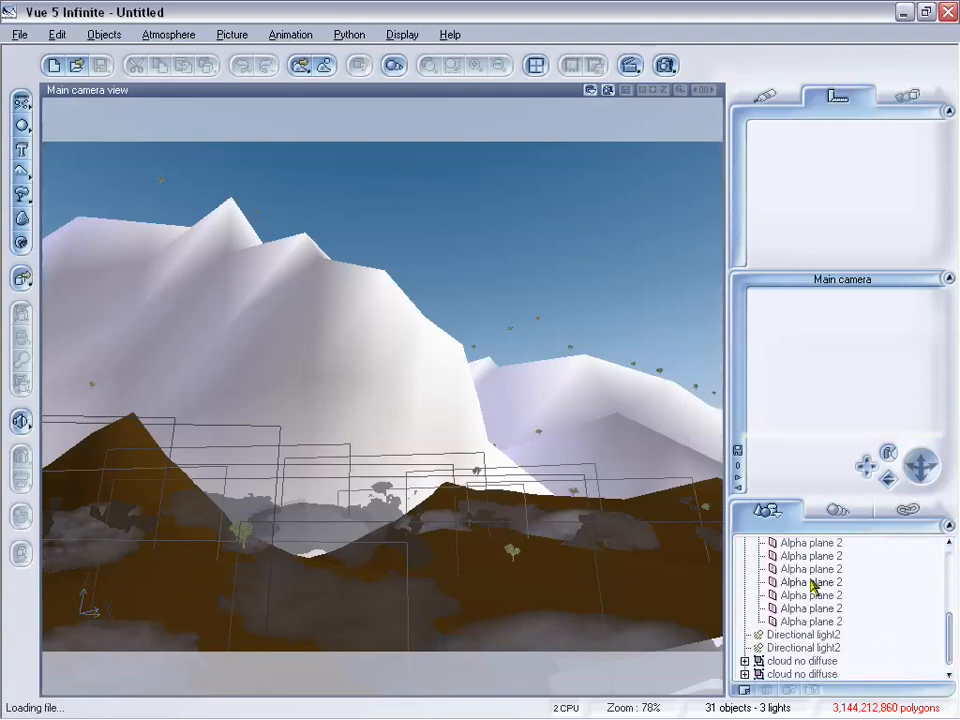
click(810, 568)
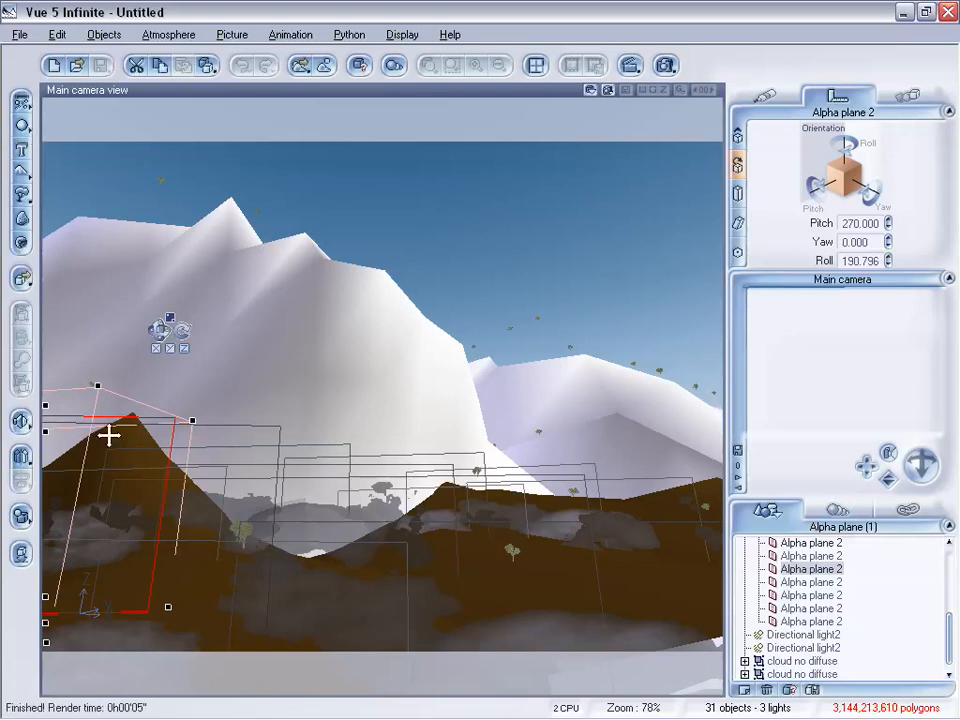
Step: Examine the cloud picture mapped on the selected alpha plane in the Advanced Material Editor, and close it without changes
click(765, 95)
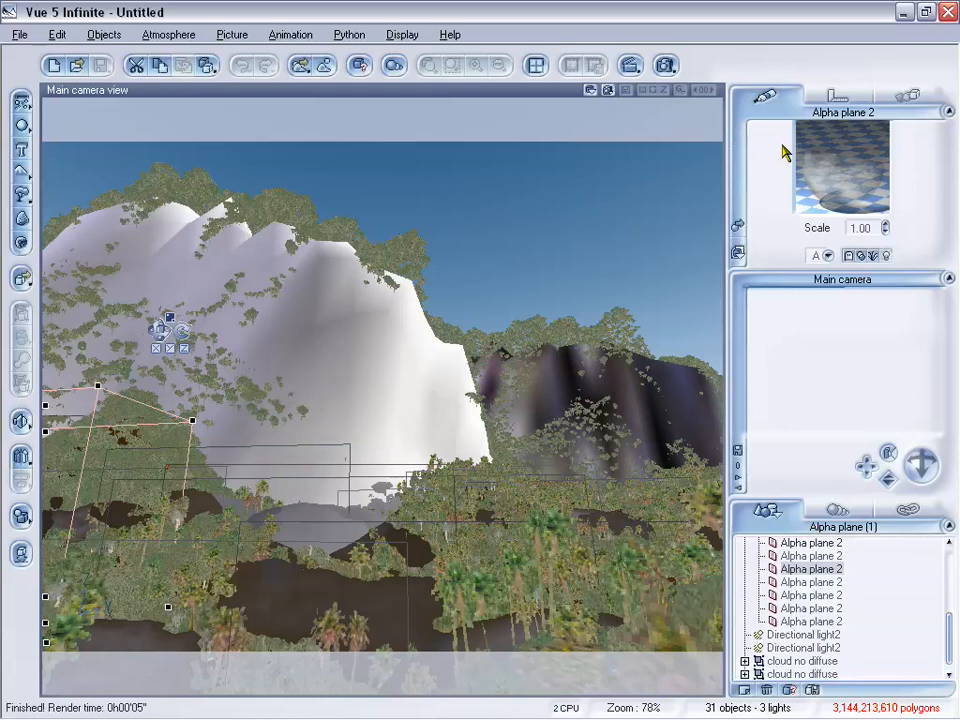
double_click(855, 158)
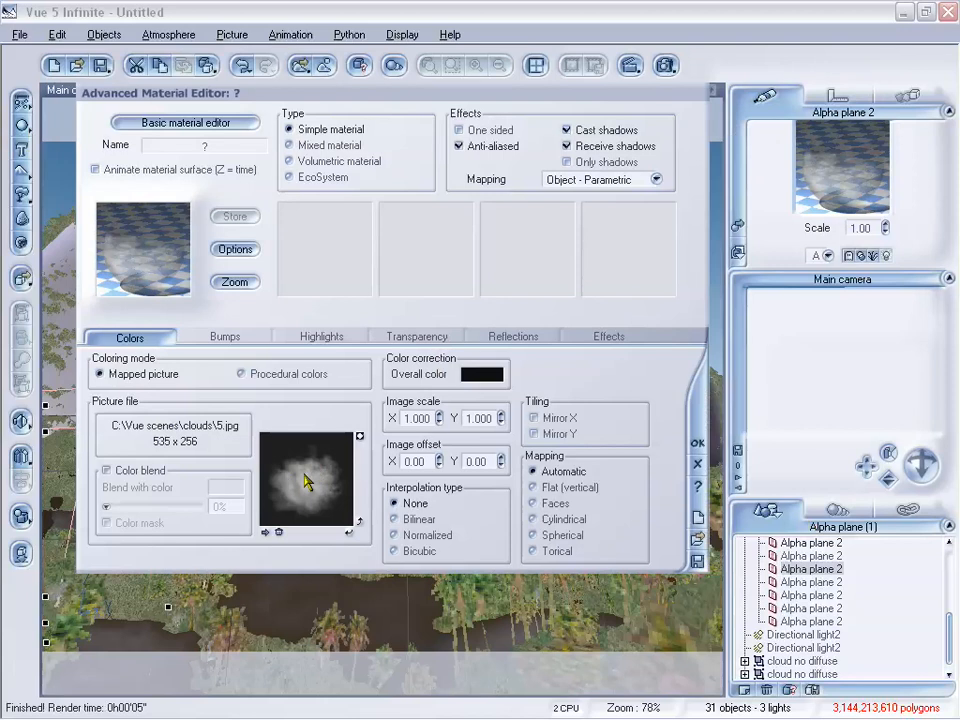
click(698, 465)
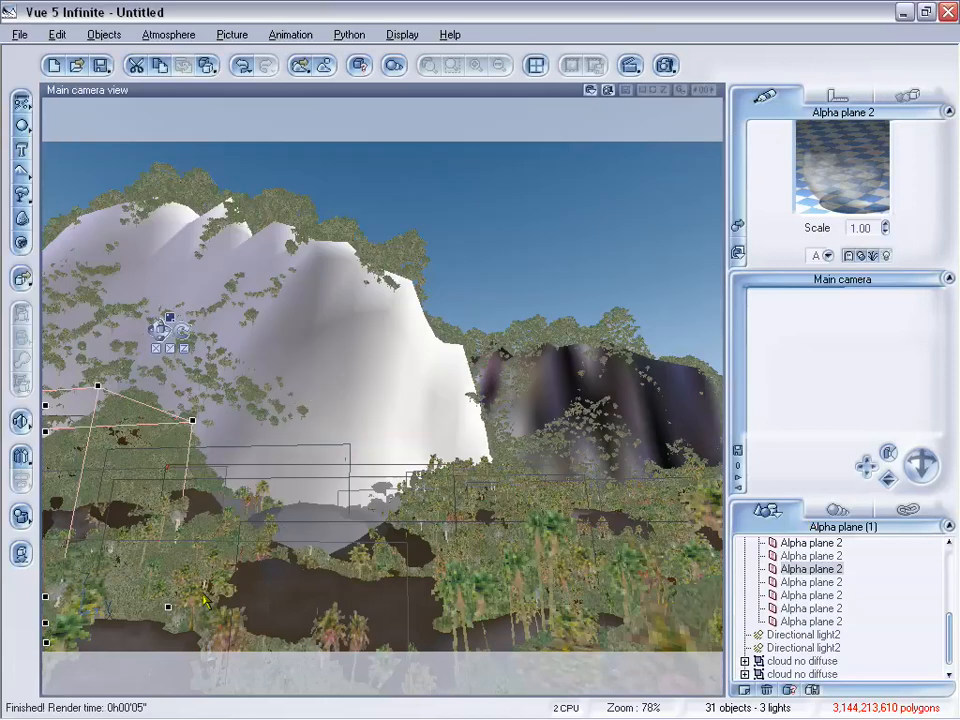